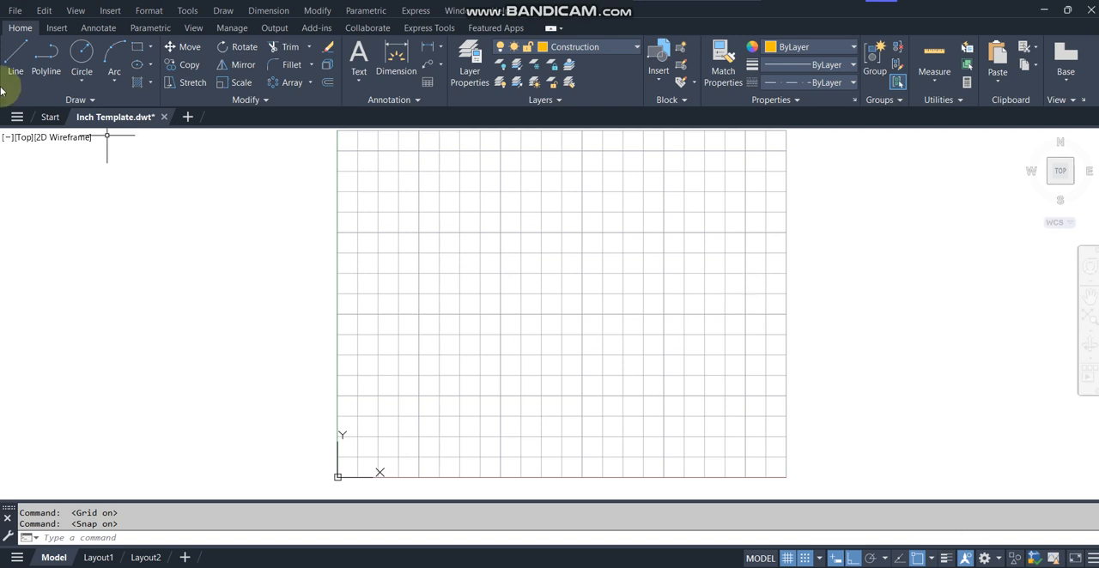
# Draw a horizontal construction line across the full grid at Y=4 and a vertical one over its full height at X=4.
pyautogui.click(19, 67)
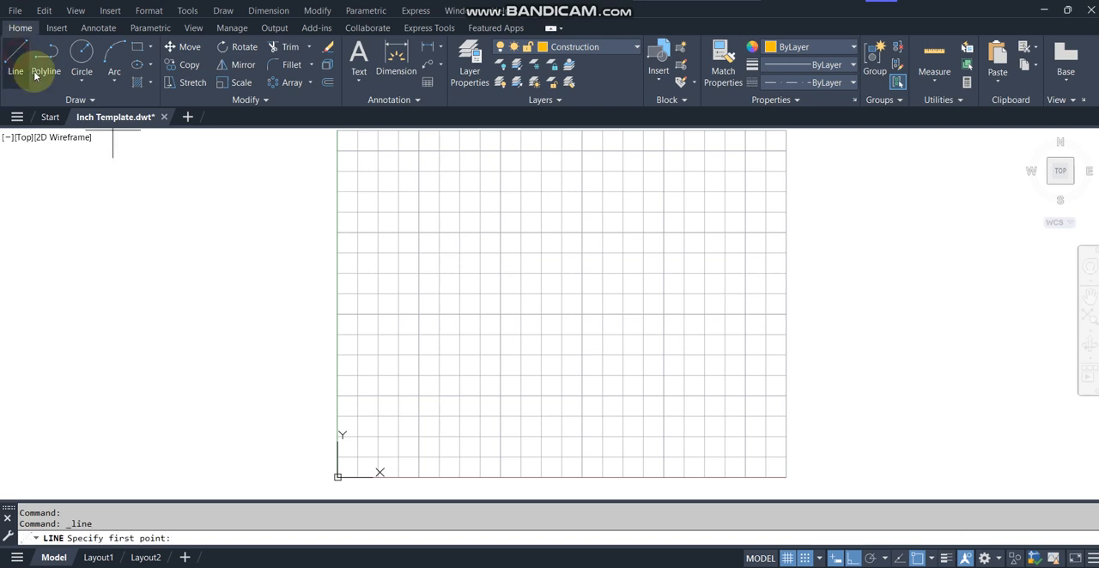
pyautogui.click(336, 315)
pyautogui.click(785, 314)
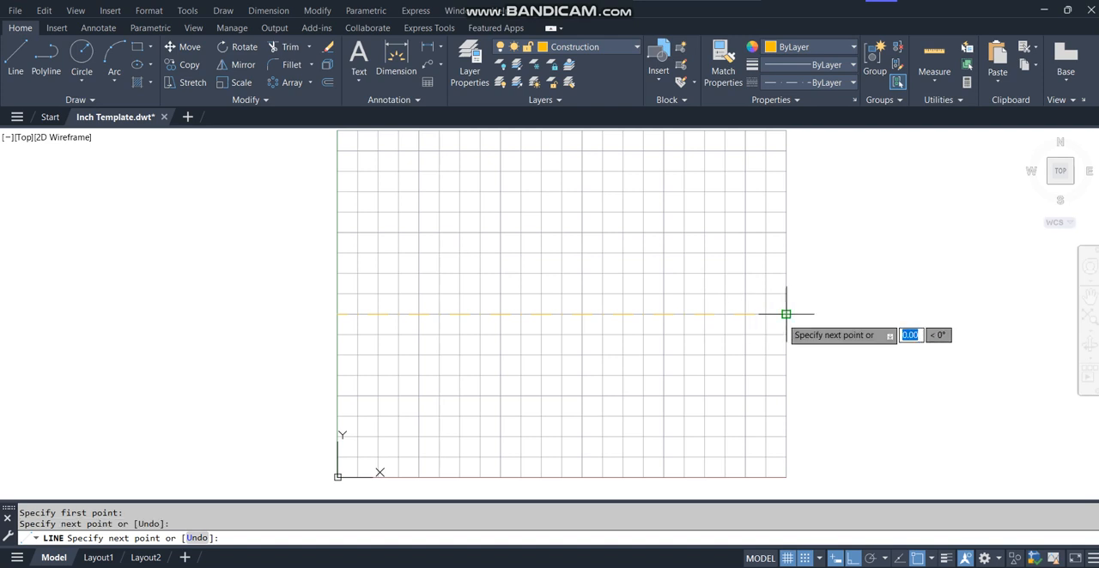
pyautogui.press('Return')
pyautogui.press('Return')
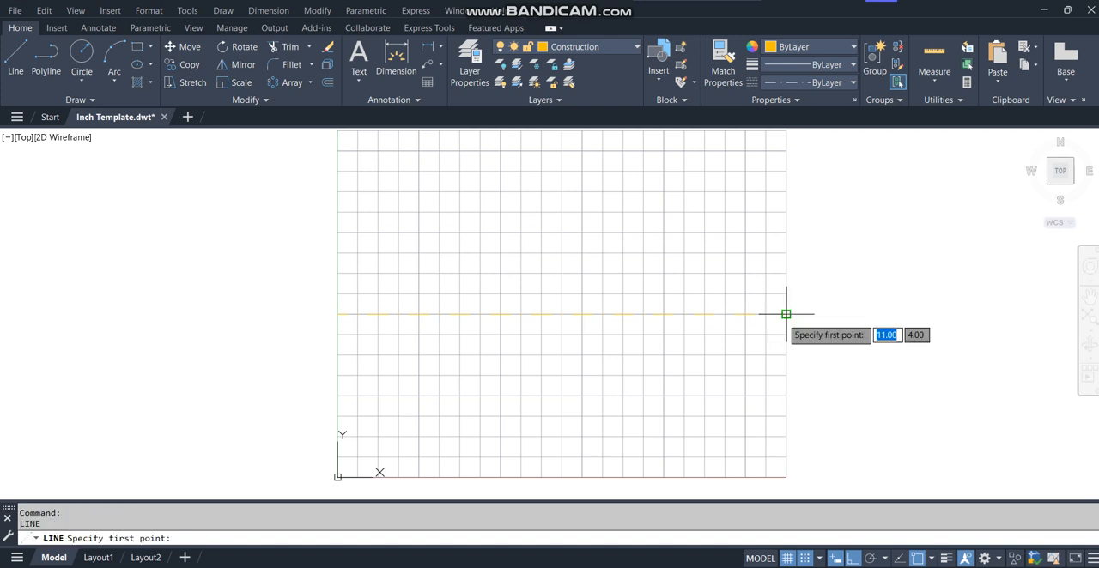
pyautogui.click(501, 131)
pyautogui.click(500, 477)
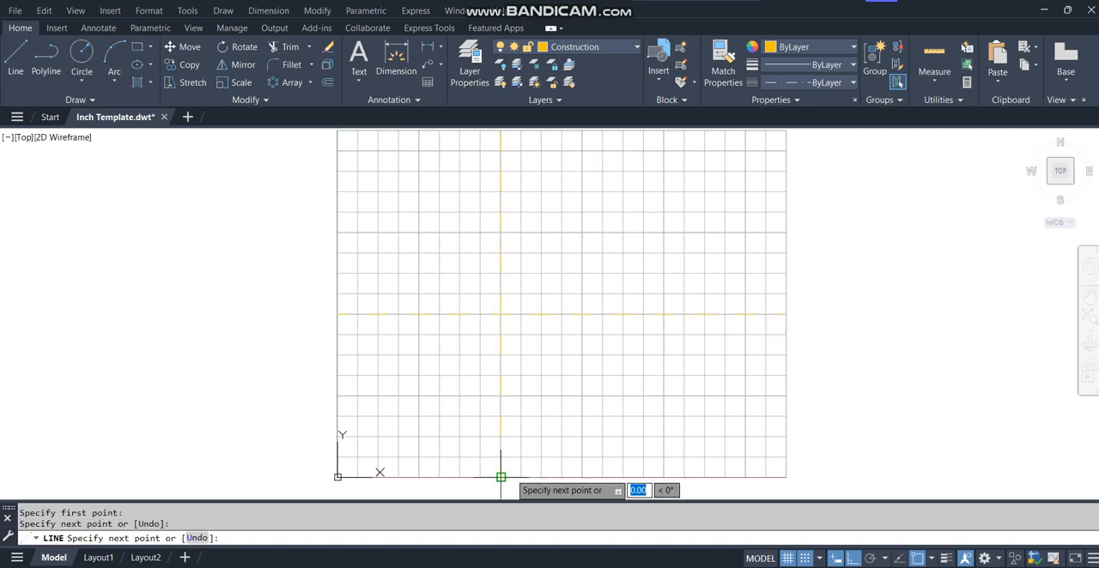
pyautogui.press('Return')
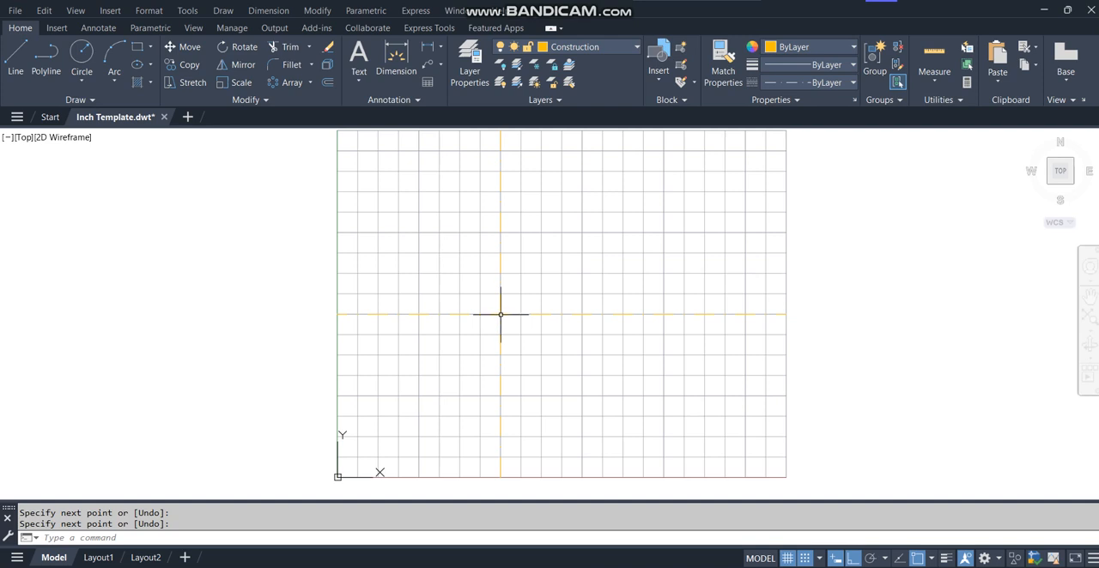
# Make the Object layer current and draw a circle of diameter 1.5 centred on the construction line intersection.
pyautogui.click(618, 46)
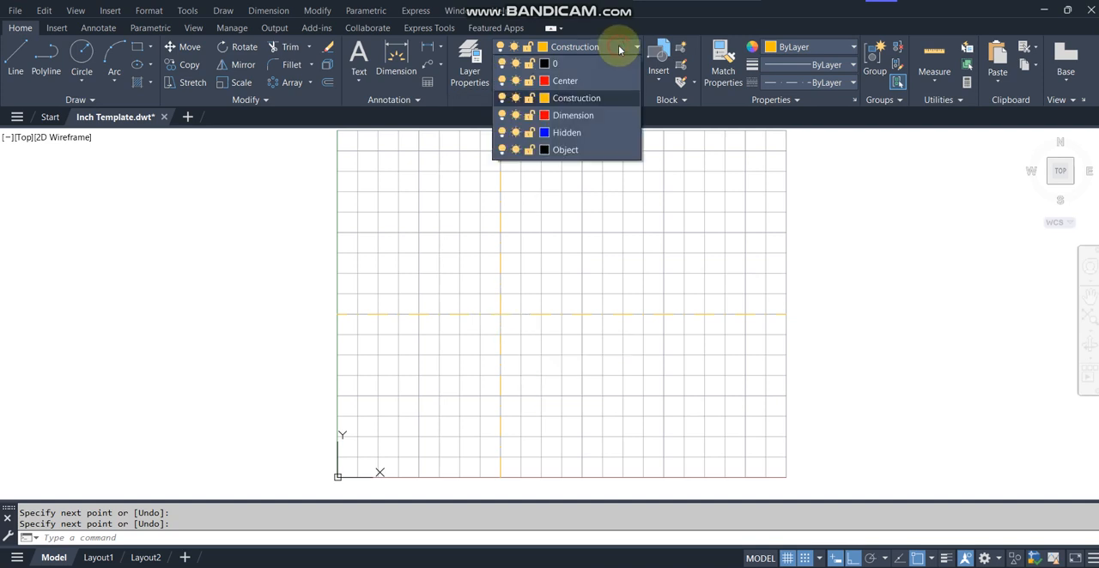
pyautogui.click(582, 150)
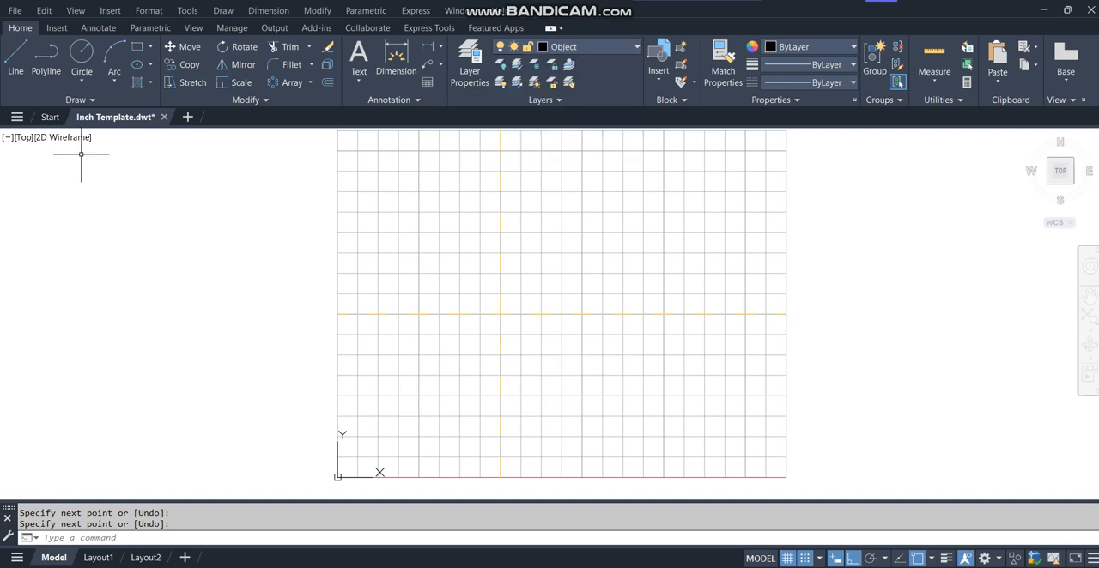
pyautogui.click(81, 53)
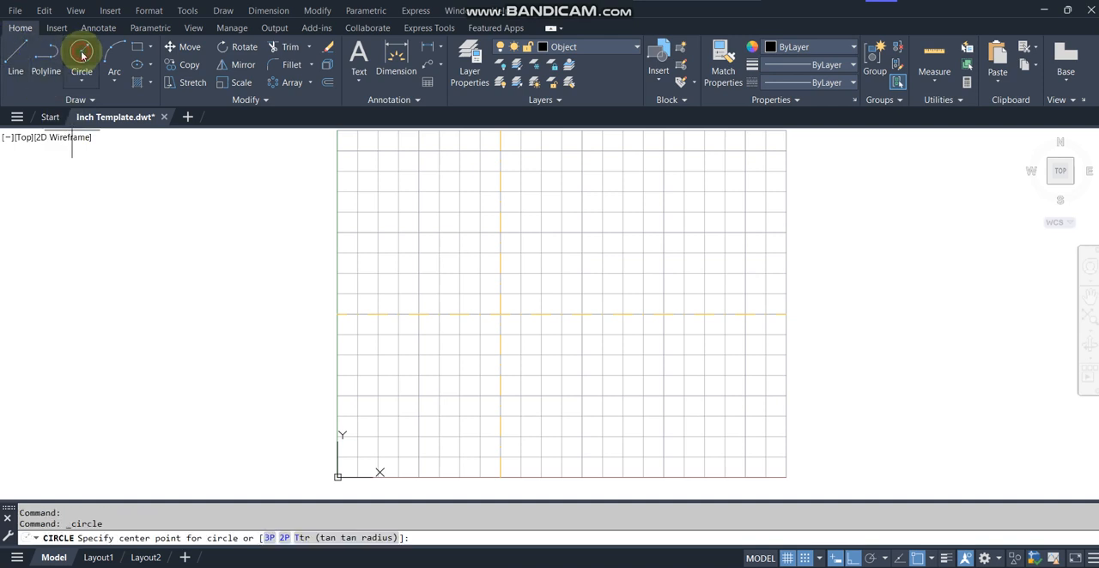
pyautogui.click(481, 314)
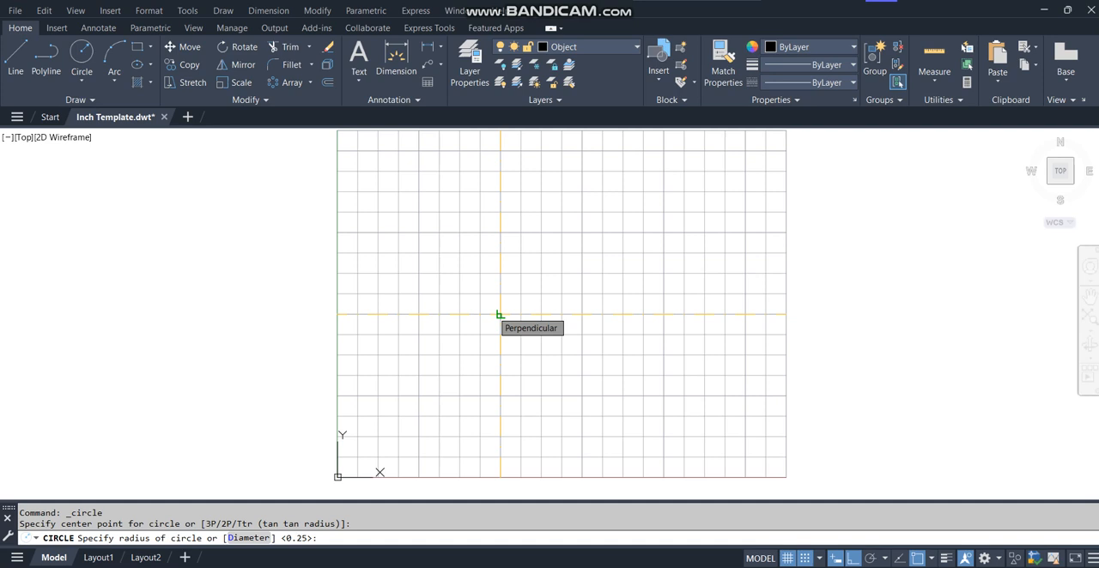
pyautogui.write('d')
pyautogui.press('Return')
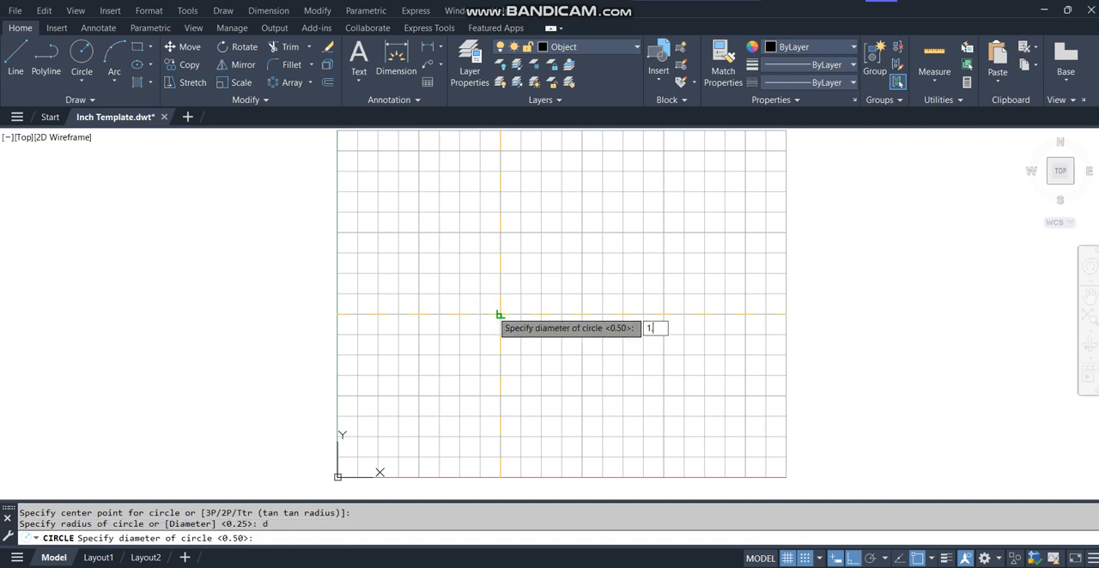
pyautogui.write('1.5')
pyautogui.press('Return')
pyautogui.press('Return')
# Draw a concentric circle of diameter 2.5 at the construction line intersection.
pyautogui.click(499, 315)
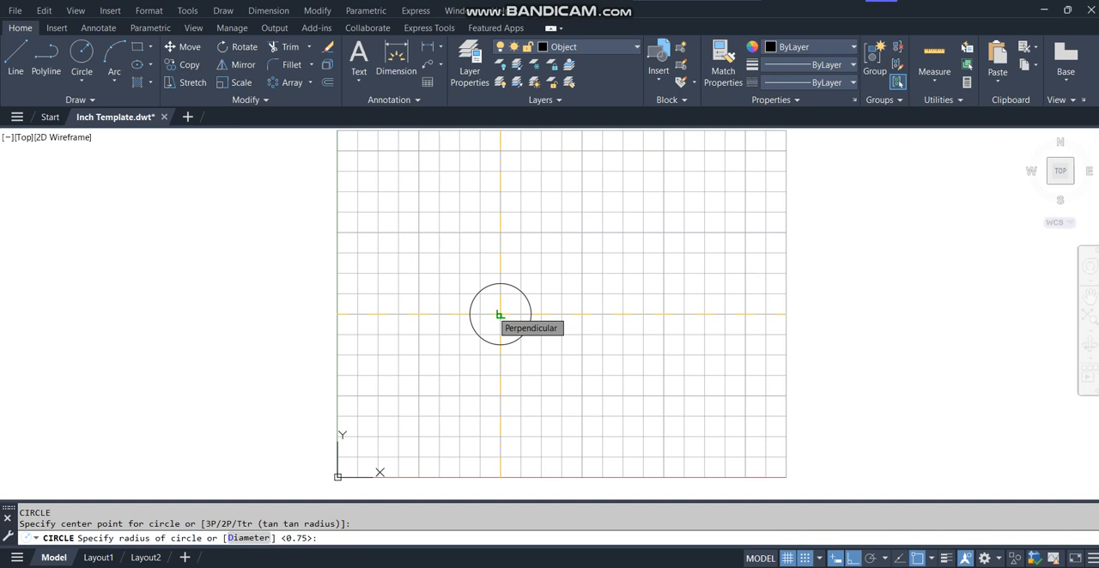
pyautogui.write('d')
pyautogui.press('Return')
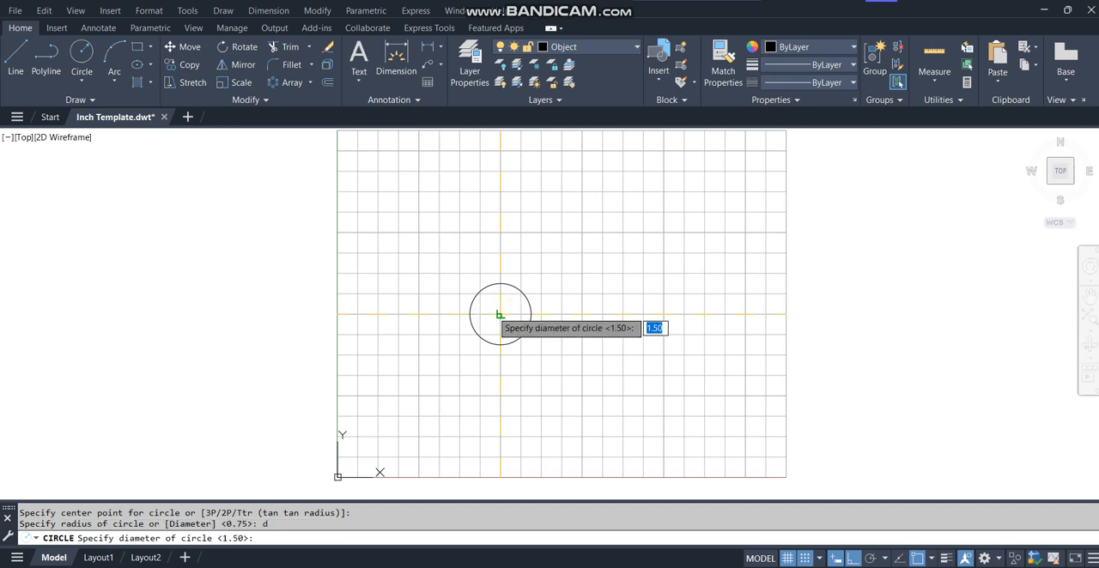
pyautogui.write('2.5')
pyautogui.press('Return')
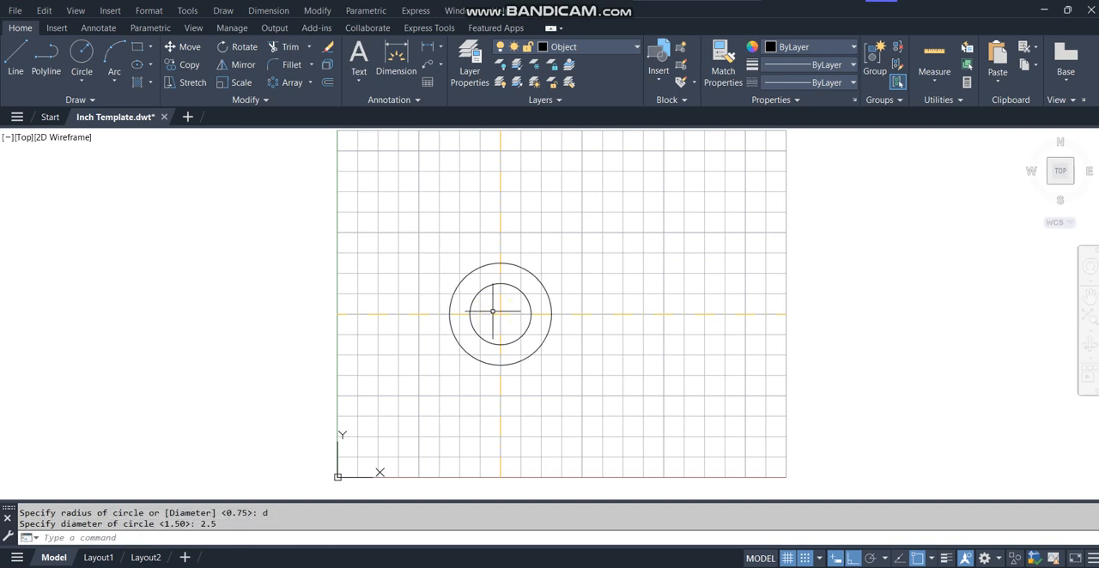
# Draw a concentric circle of diameter 4.5 around the two existing circles.
pyautogui.press('Return')
pyautogui.click(499, 315)
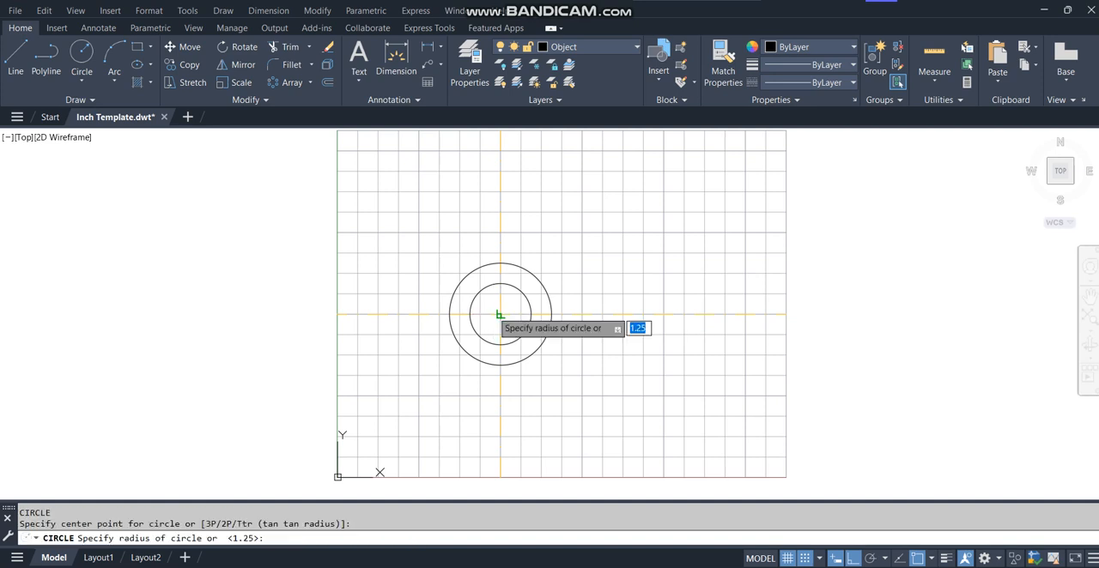
pyautogui.write('d')
pyautogui.press('Return')
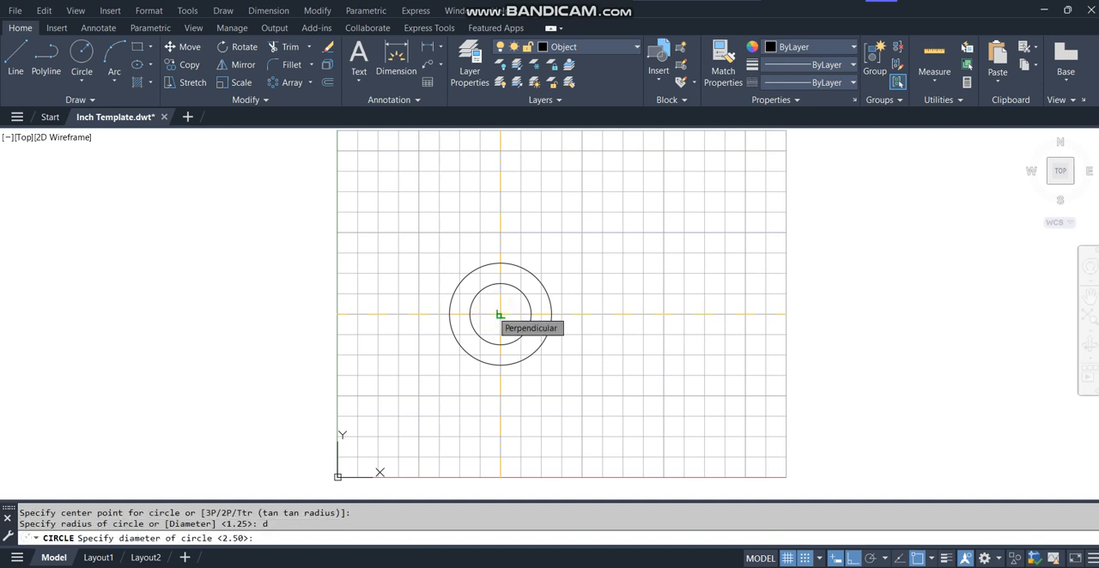
pyautogui.write('4.5')
pyautogui.press('Return')
pyautogui.press('Return')
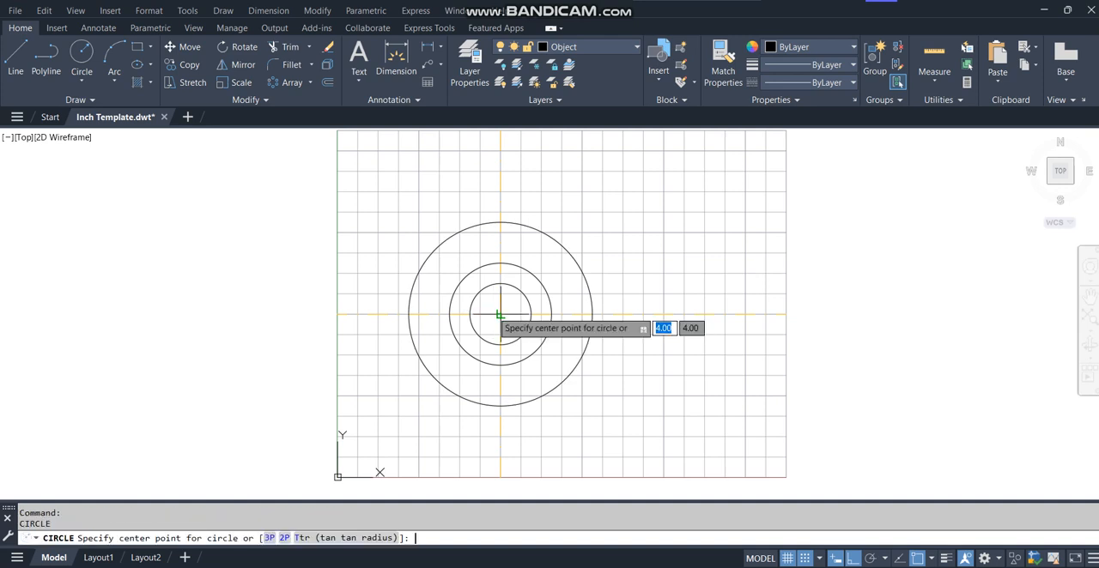
# Draw the outermost concentric circle with diameter 8 at the same centre.
pyautogui.click(499, 315)
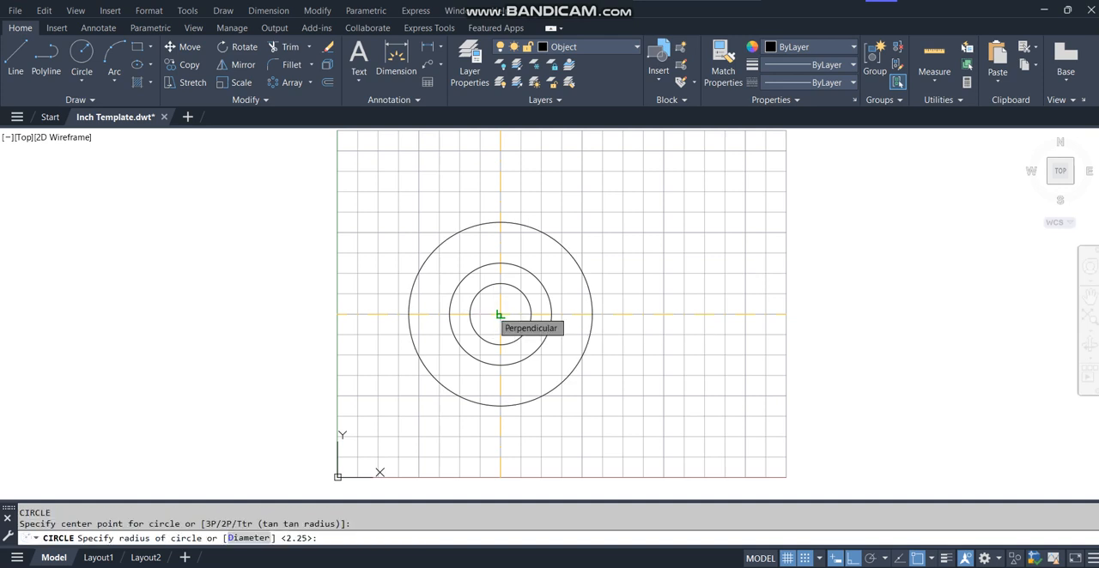
pyautogui.write('d')
pyautogui.press('Return')
pyautogui.write('8')
pyautogui.press('Return')
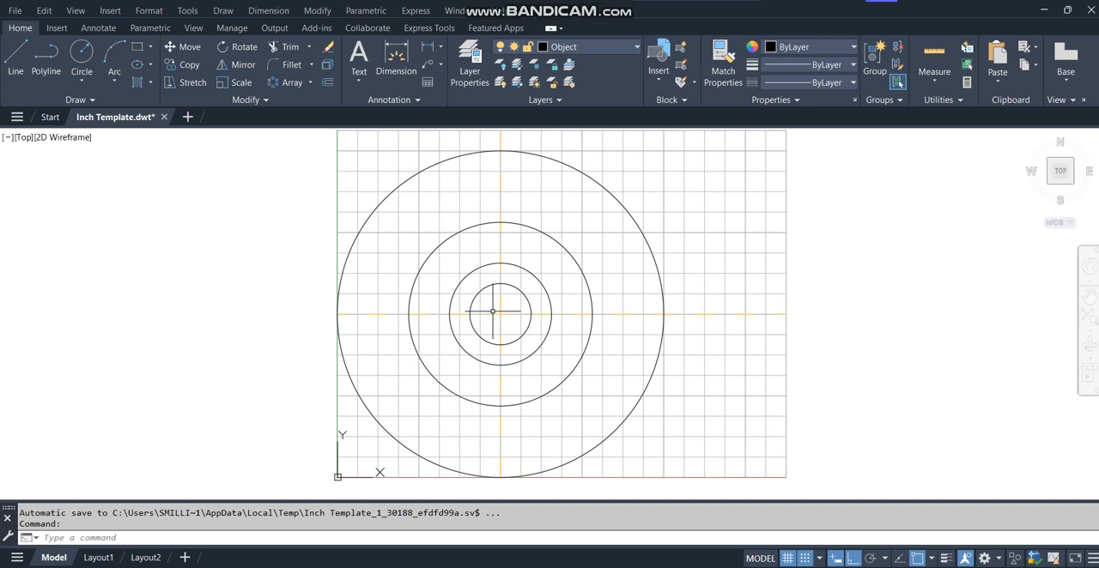
# Move the 4.5 diameter circle to the Center layer and clear the selection.
pyautogui.click(547, 235)
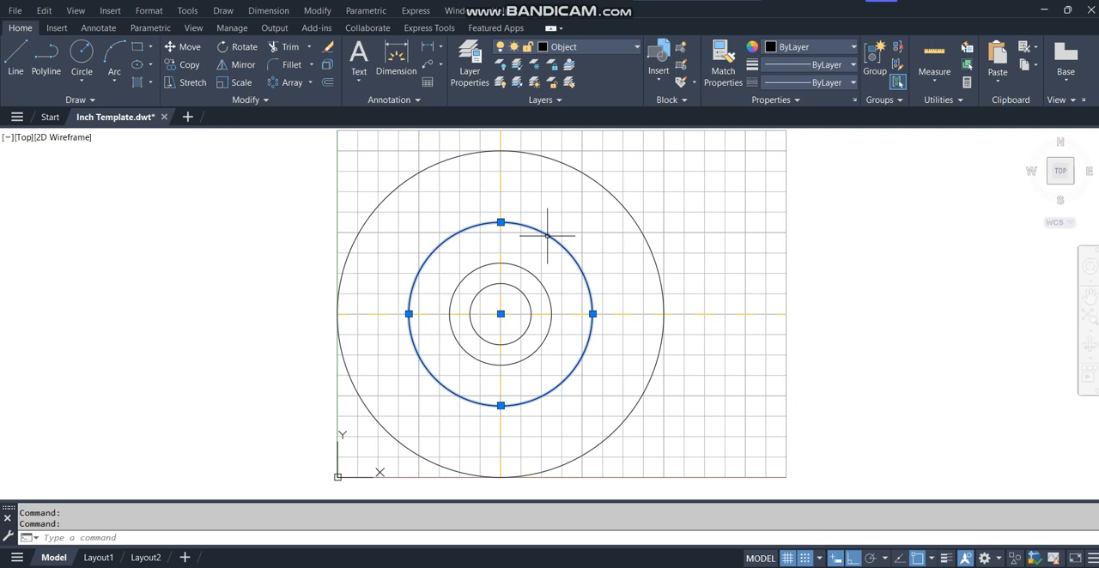
pyautogui.click(615, 46)
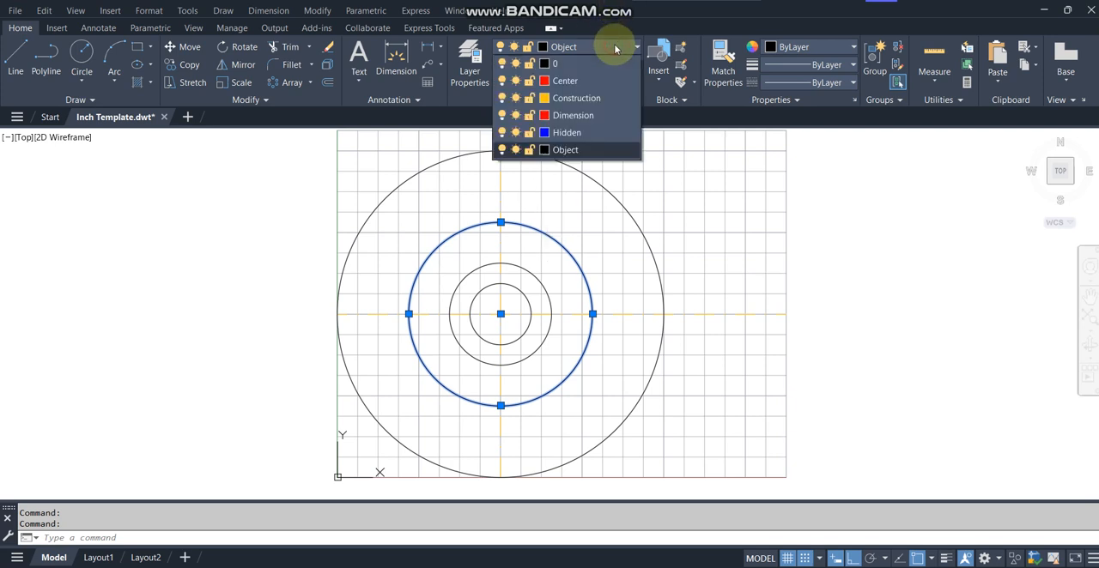
pyautogui.click(565, 81)
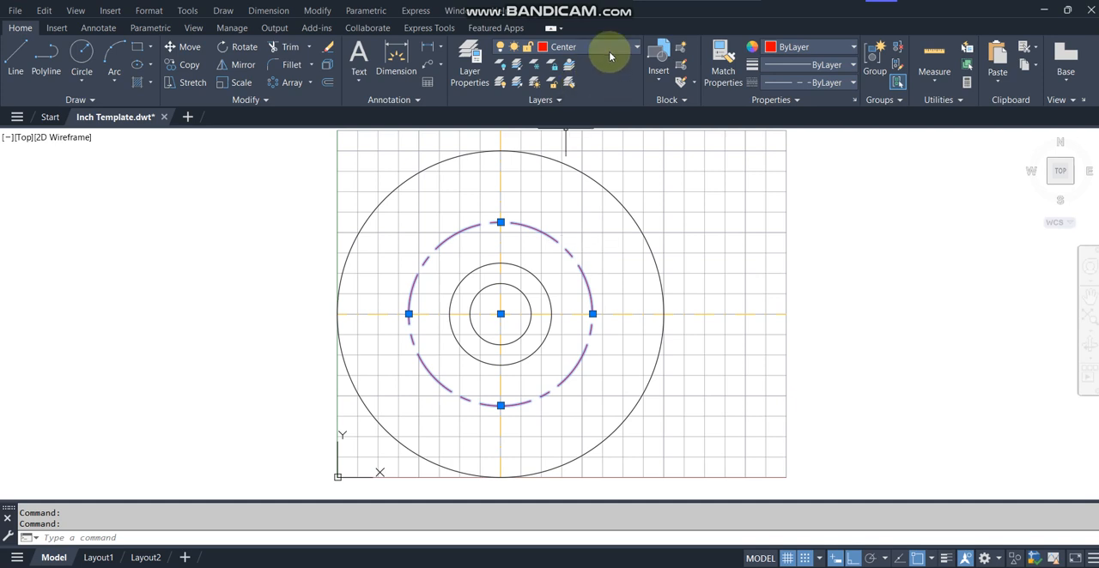
pyautogui.press('Escape')
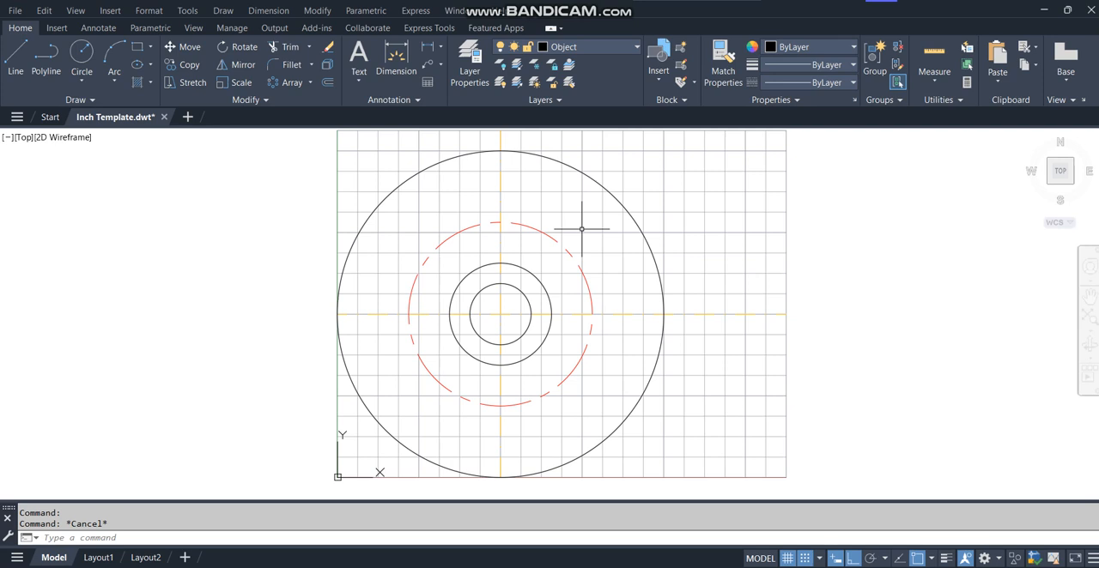
# Make the Construction layer current and draw a circle of radius 4.5 centred on the construction line intersection.
pyautogui.click(613, 46)
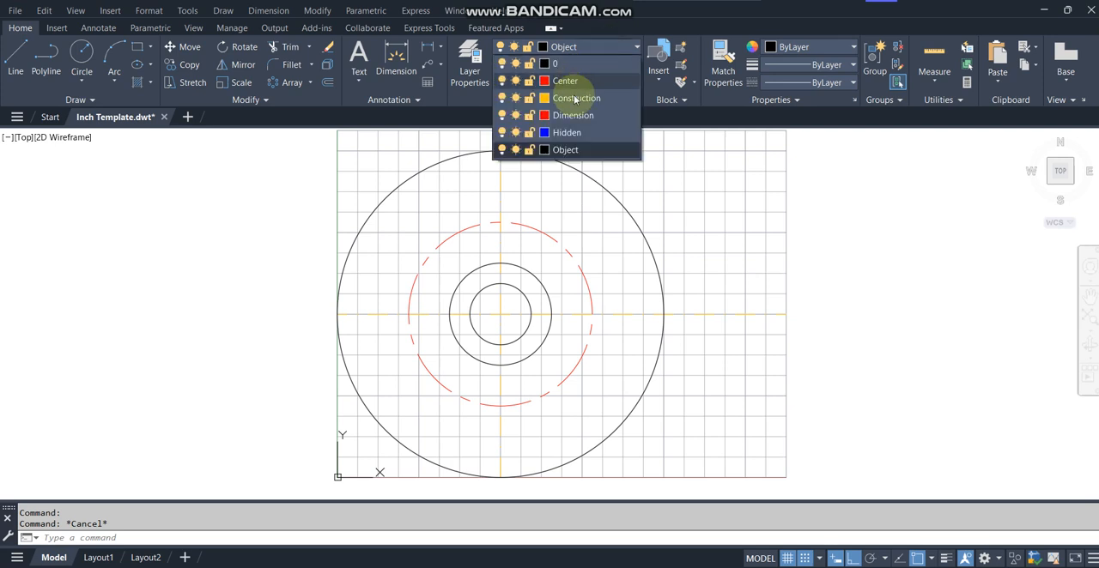
pyautogui.click(574, 100)
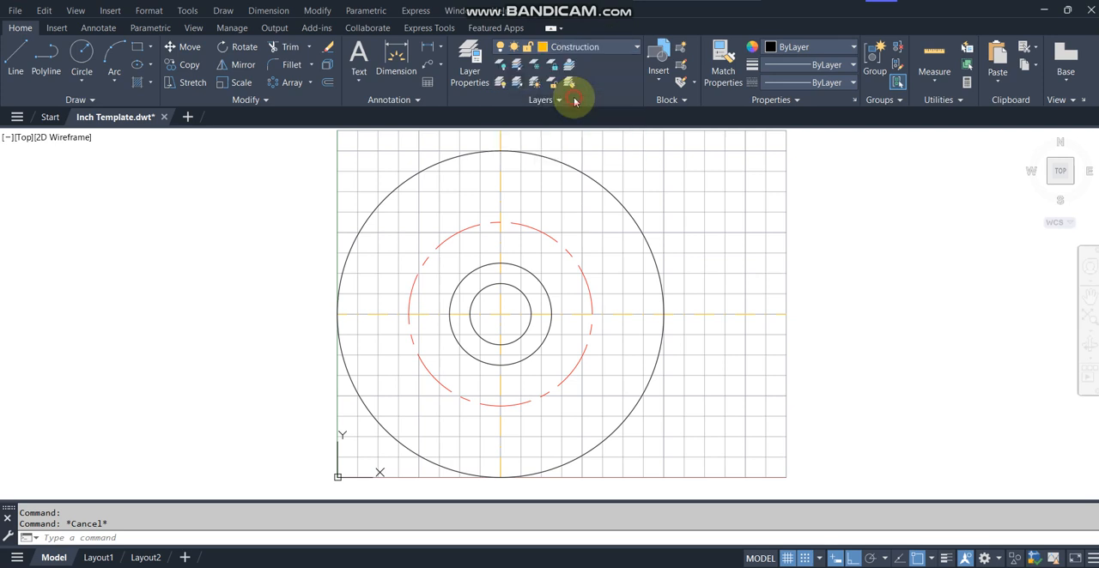
pyautogui.click(86, 52)
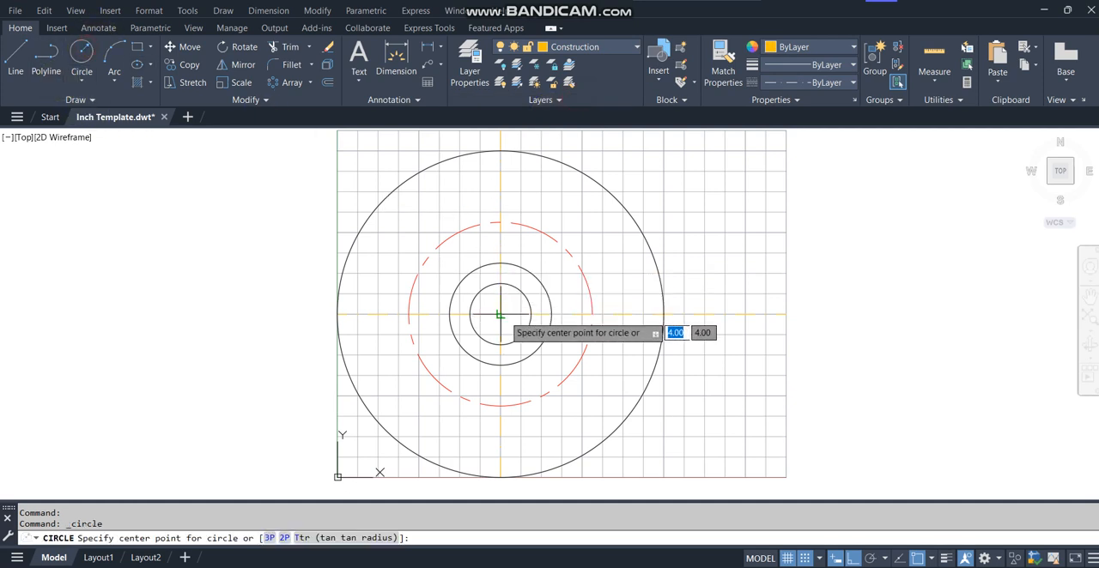
pyautogui.click(499, 315)
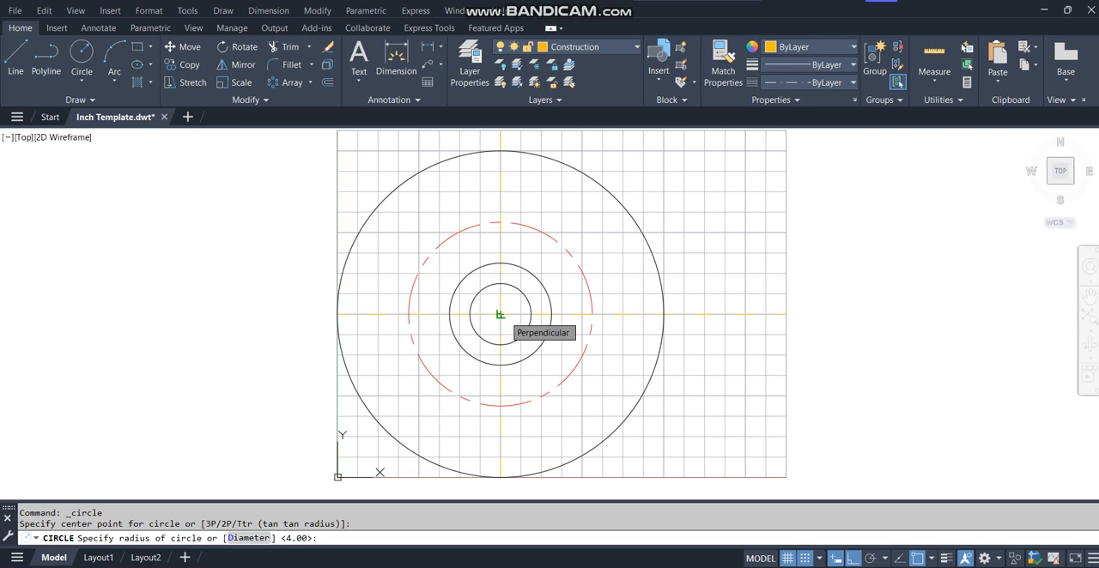
pyautogui.write('4.5')
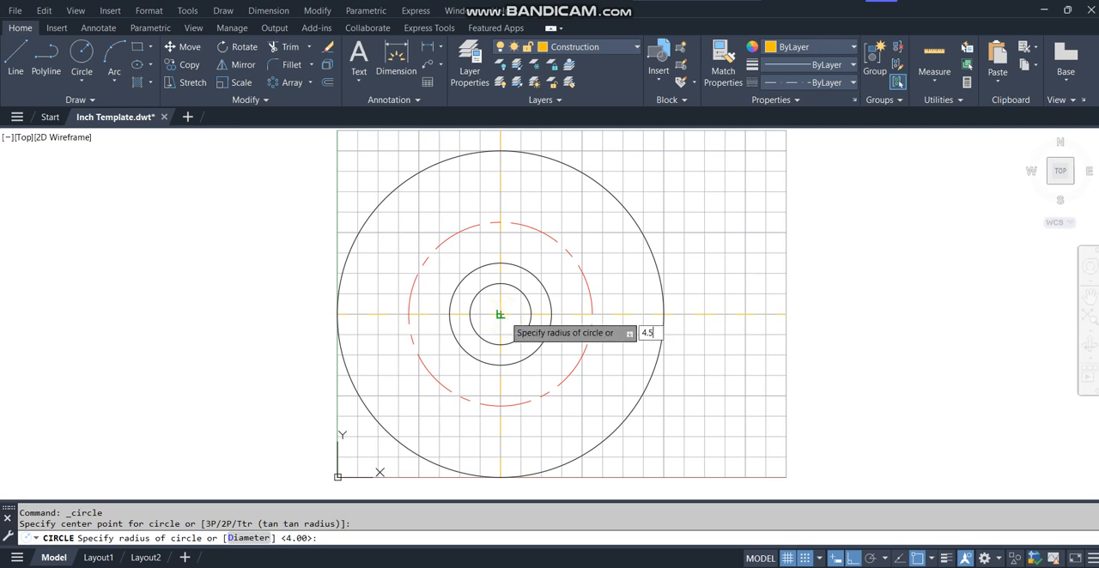
pyautogui.press('Return')
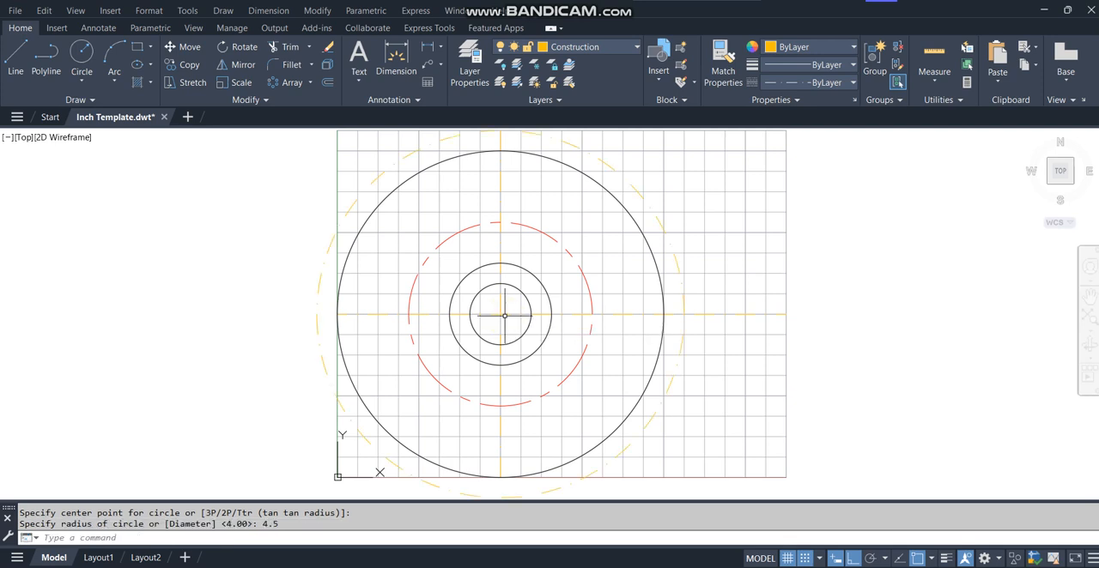
# On the Object layer, draw connected lines from the 8 diameter circle's top quadrant to the grid's right edge and down to its lower right corner.
pyautogui.click(611, 47)
pyautogui.click(572, 149)
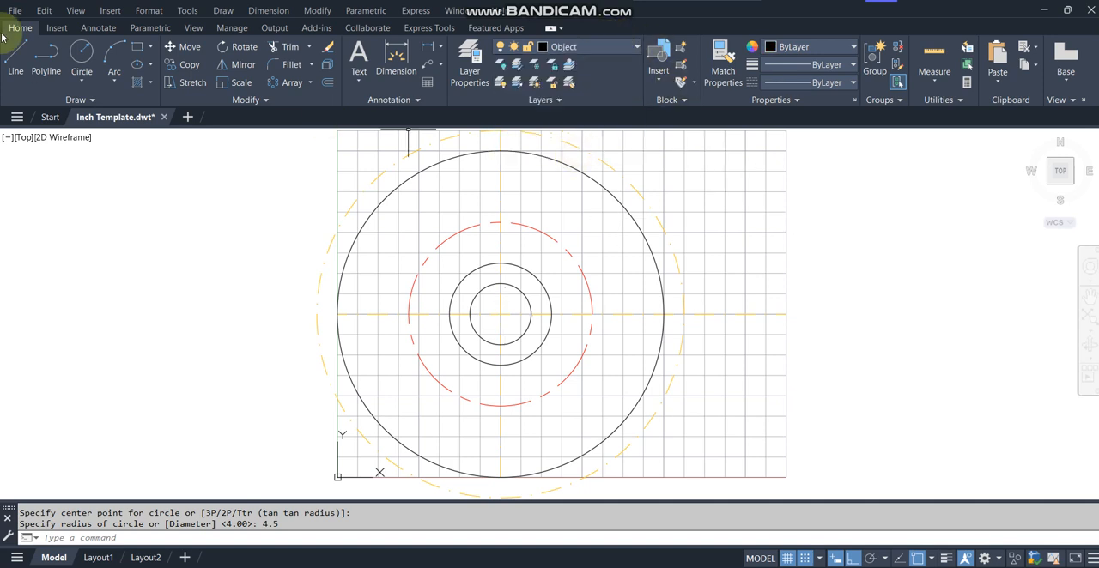
pyautogui.click(15, 60)
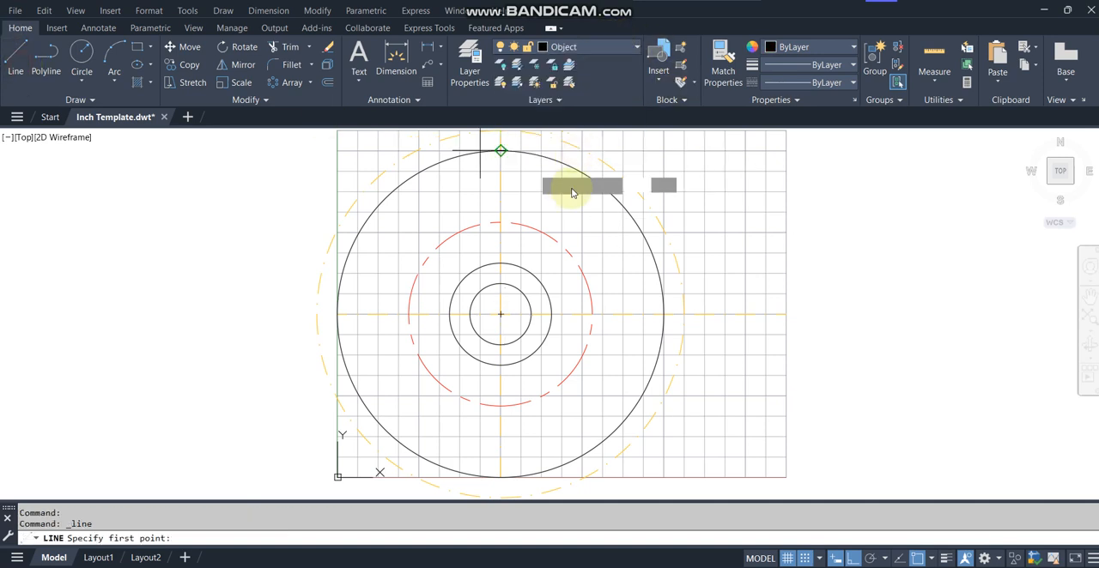
pyautogui.click(501, 150)
pyautogui.click(785, 150)
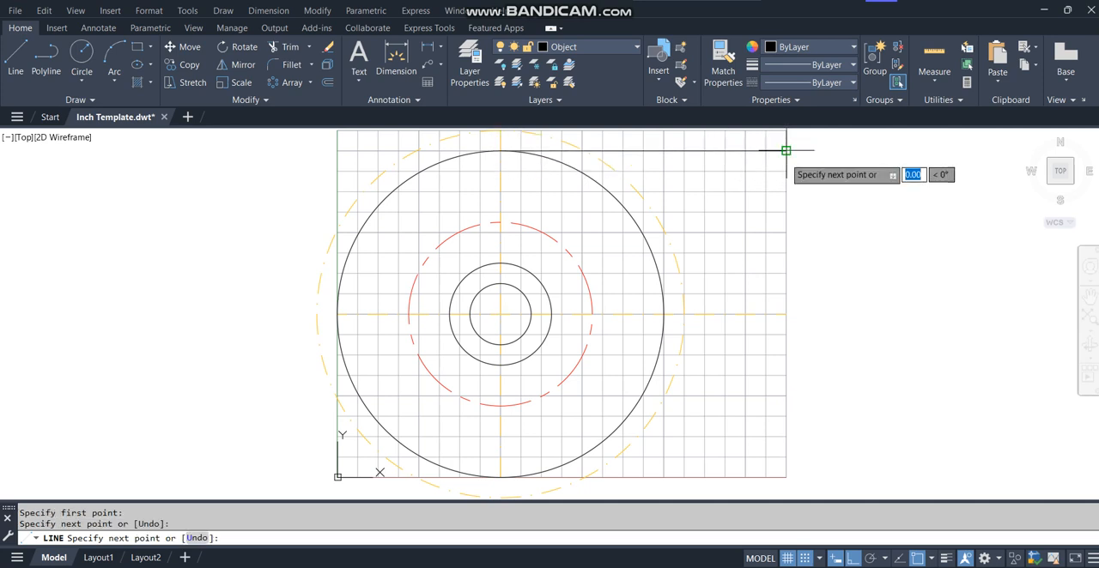
pyautogui.click(786, 478)
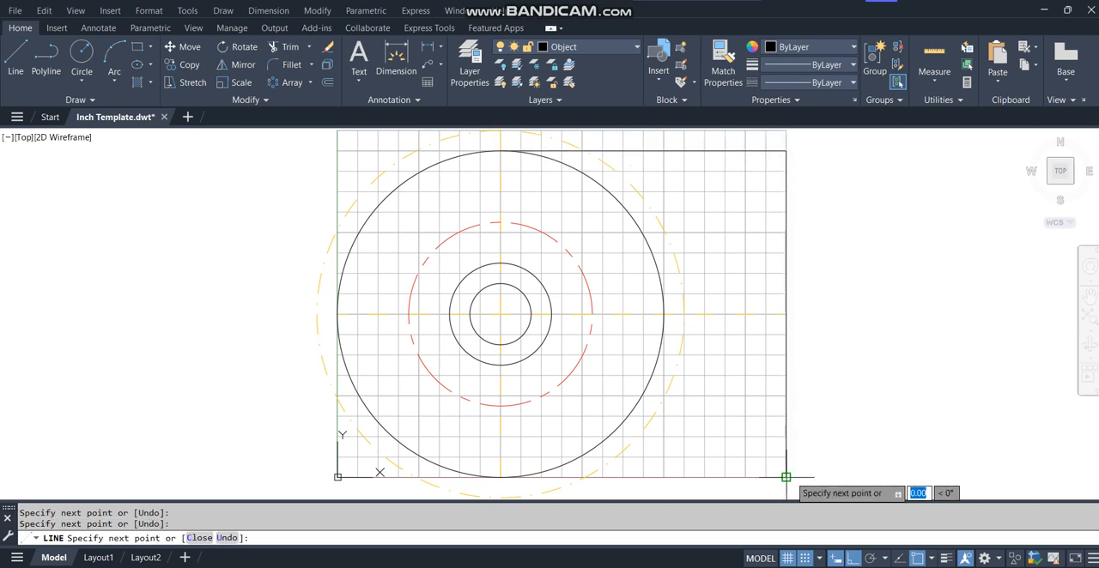
pyautogui.press('Return')
pyautogui.press('Return')
# Draw a horizontal line from the 8 diameter circle's bottom quadrant to the grid's lower right corner.
pyautogui.click(501, 477)
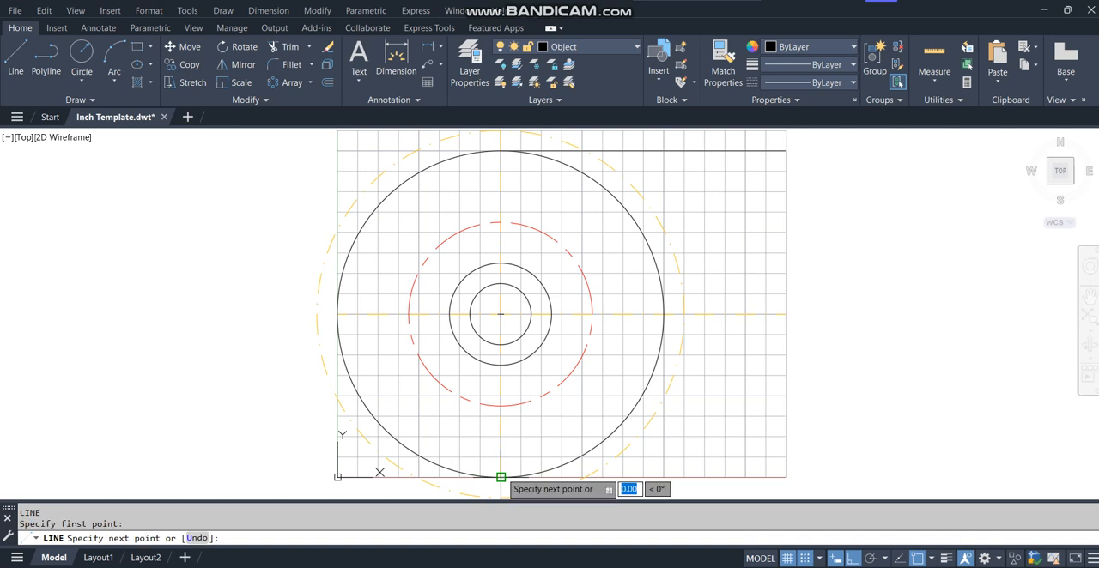
pyautogui.click(786, 477)
pyautogui.press('Return')
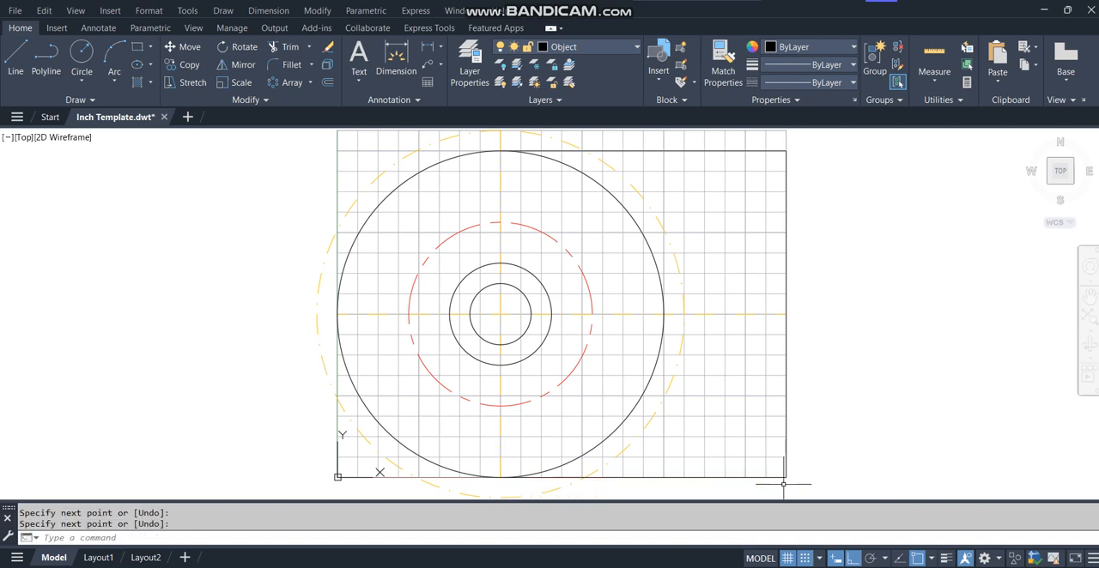
# Offset the outline's far vertical edge 0.5 inward toward the circles.
pyautogui.write('o')
pyautogui.press('Return')
pyautogui.write('.5')
pyautogui.press('Return')
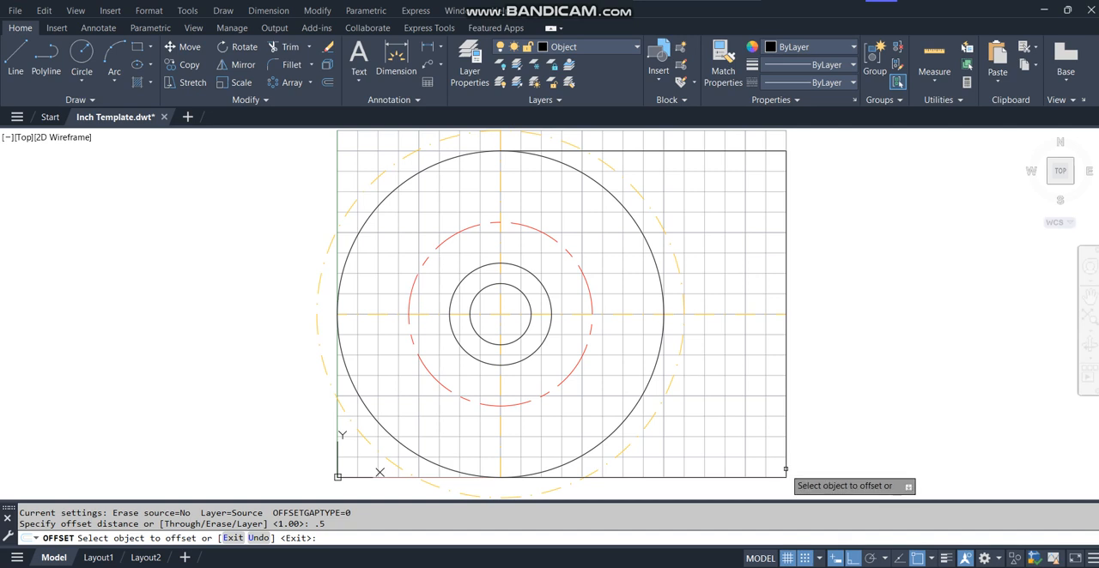
pyautogui.click(785, 470)
pyautogui.click(754, 462)
pyautogui.press('Return')
# Offset the same outer vertical edge 1 inward toward the circles.
pyautogui.press('Return')
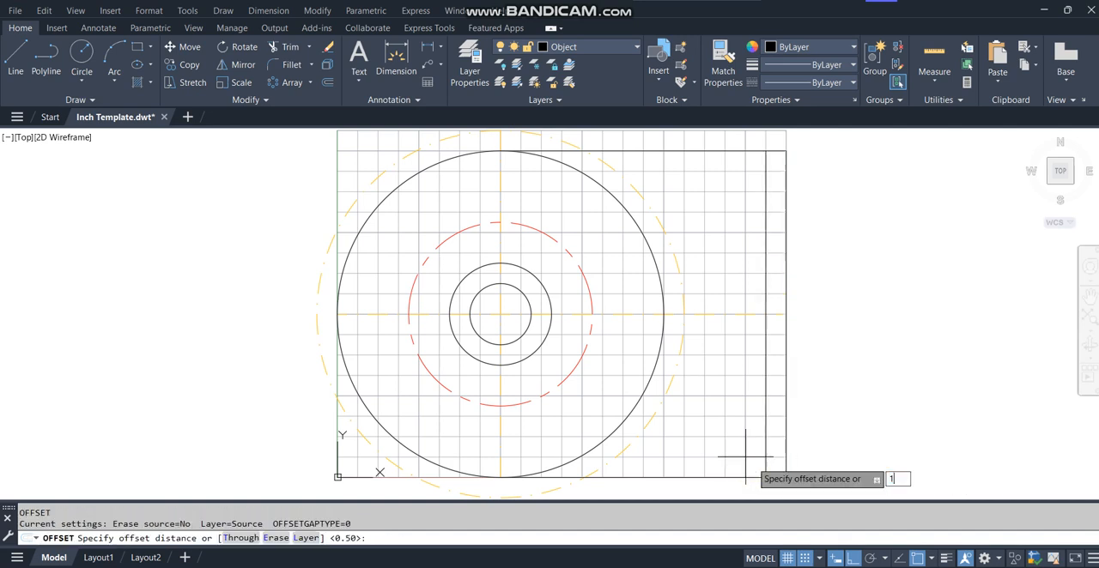
pyautogui.write('1')
pyautogui.press('Return')
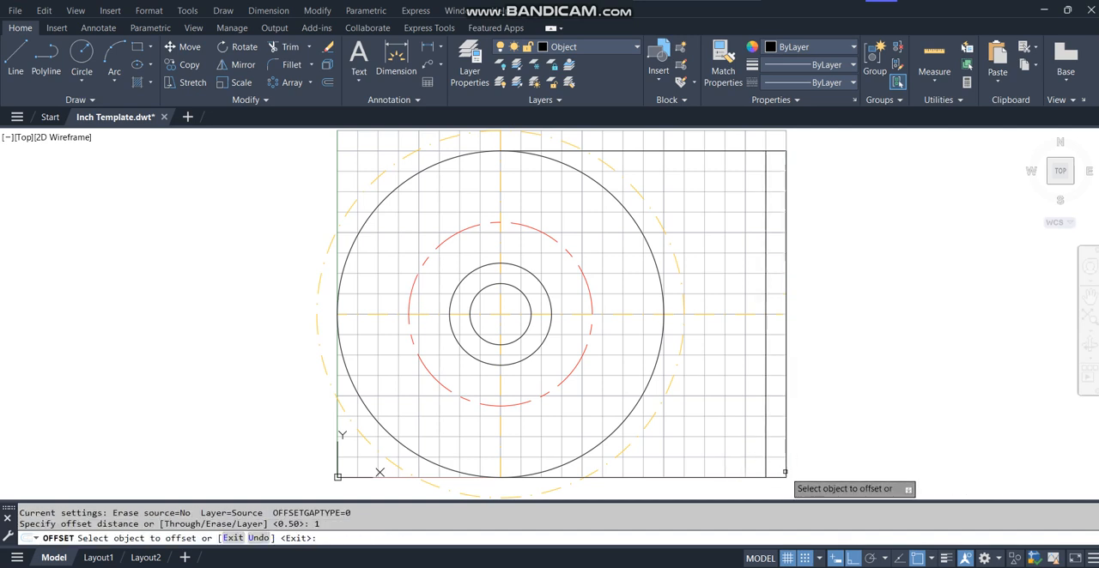
pyautogui.click(786, 470)
pyautogui.click(732, 474)
pyautogui.press('Return')
# Trim away the upper and lower horizontal lines between the 8 diameter circle and the 1 offset line, using that line as cutting edge.
pyautogui.write('tr')
pyautogui.press('Return')
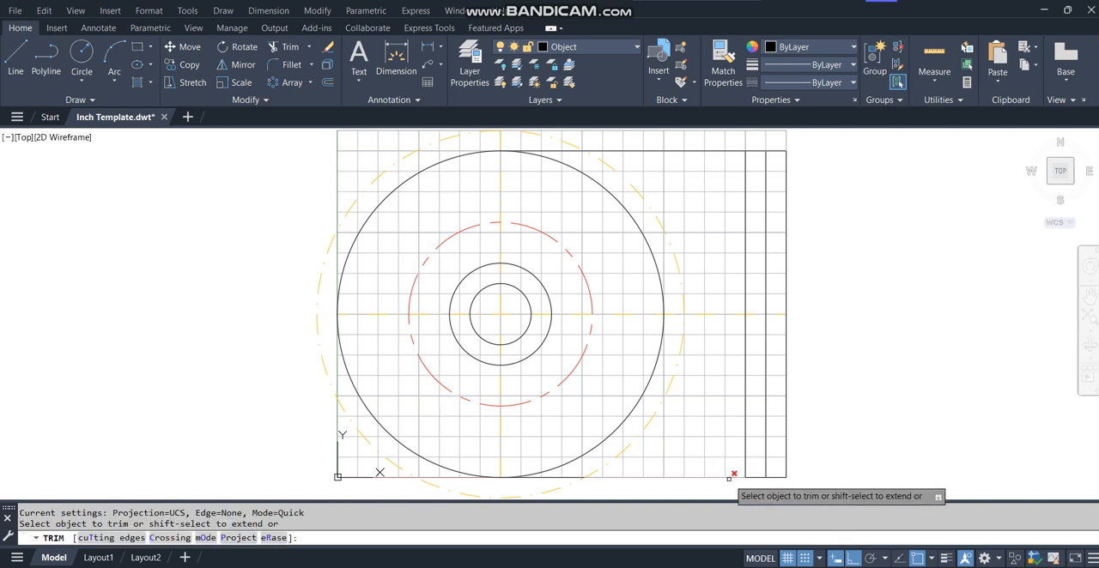
pyautogui.write('t')
pyautogui.press('Return')
pyautogui.click(746, 469)
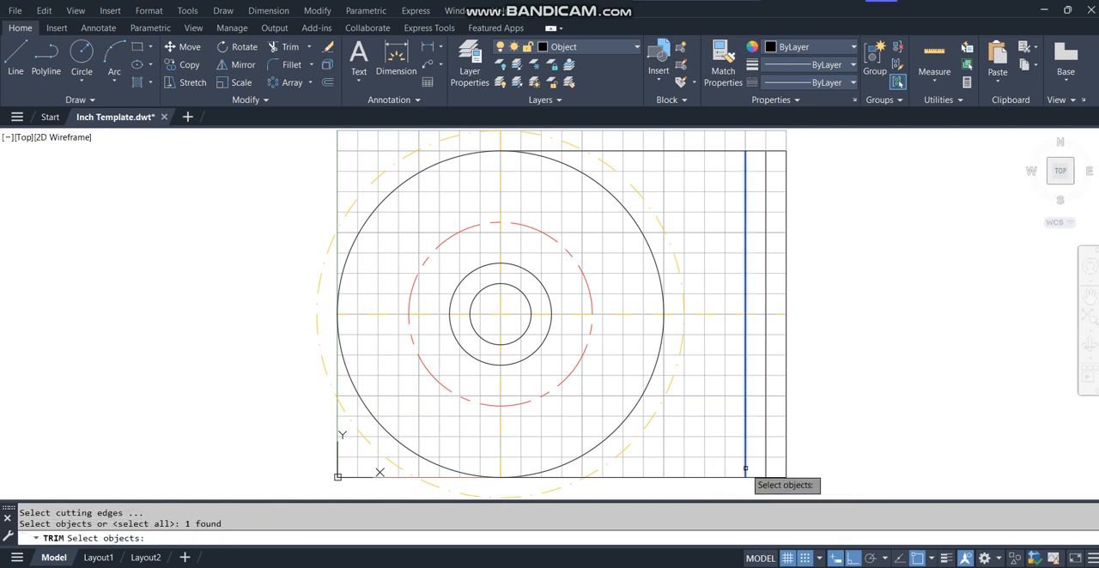
pyautogui.press('Return')
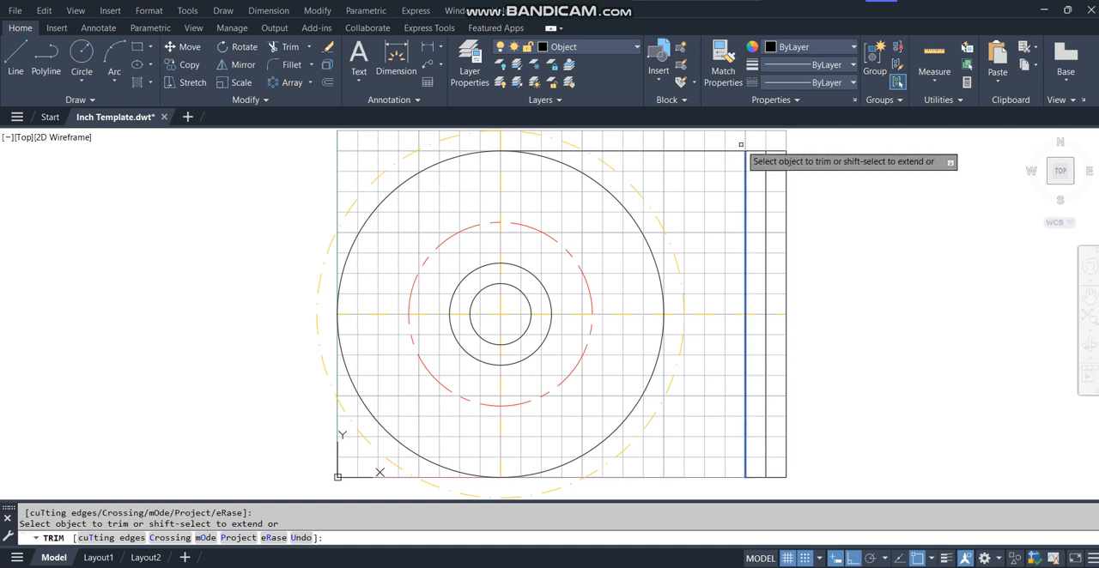
pyautogui.press('Return')
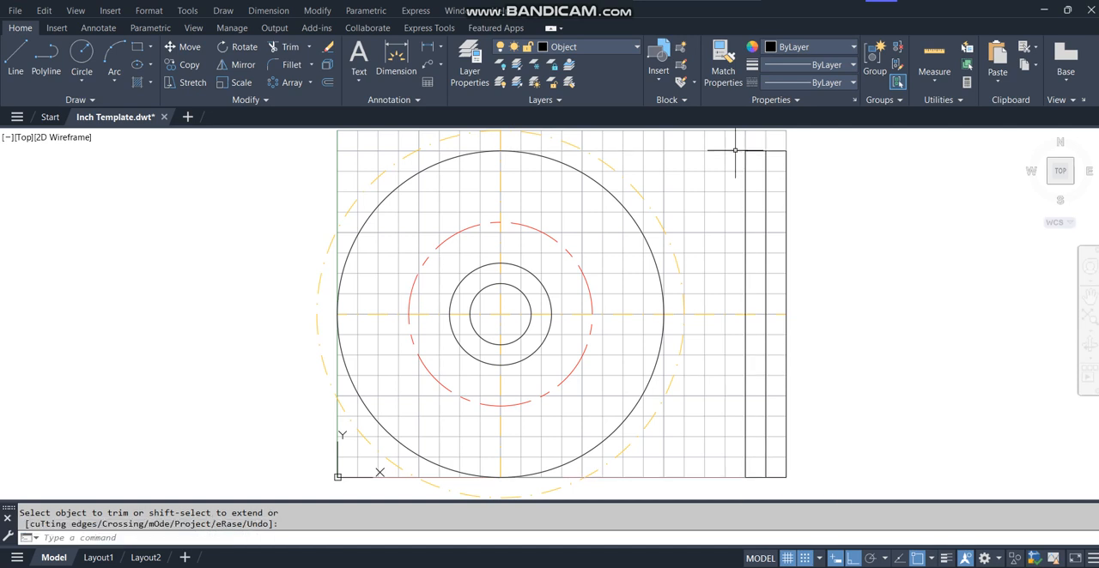
# With grid snap off, draw a horizontal line from the second-smallest circle's top quadrant to the 1 offset line.
pyautogui.write('l')
pyautogui.press('Return')
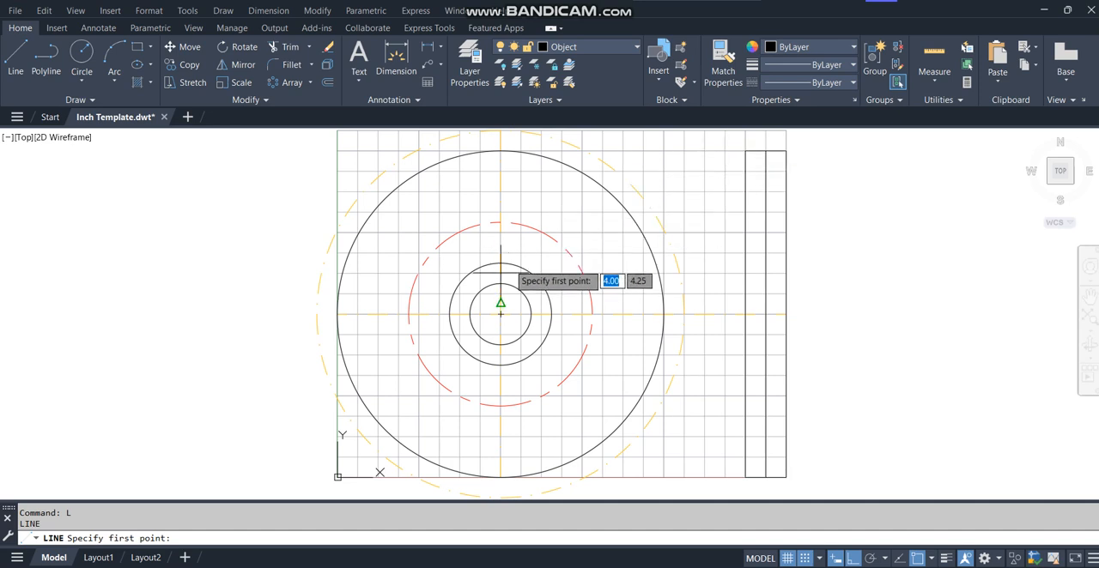
pyautogui.press('F9')
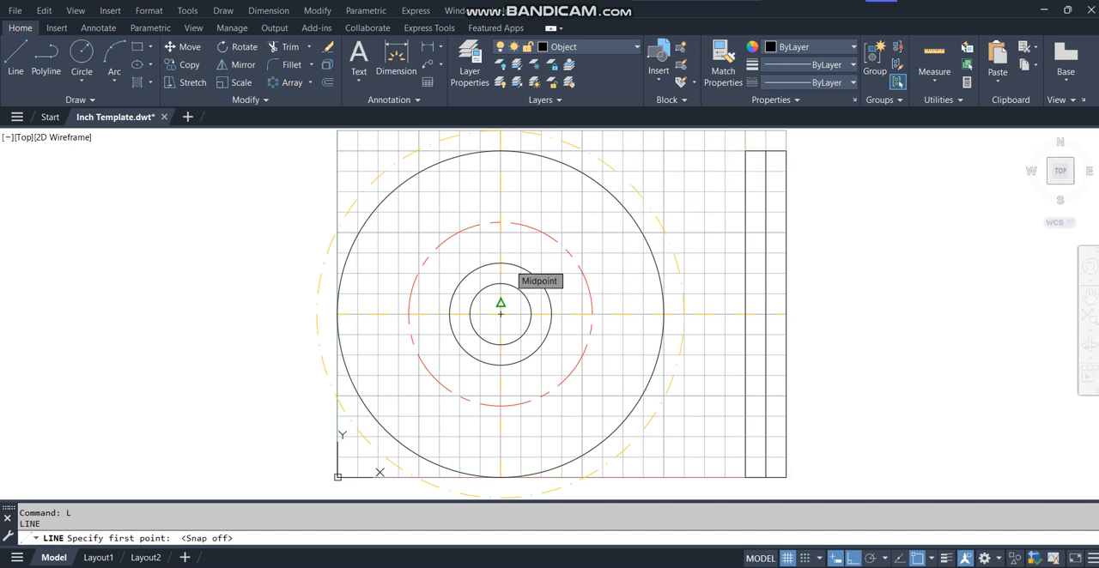
pyautogui.click(501, 264)
pyautogui.click(745, 264)
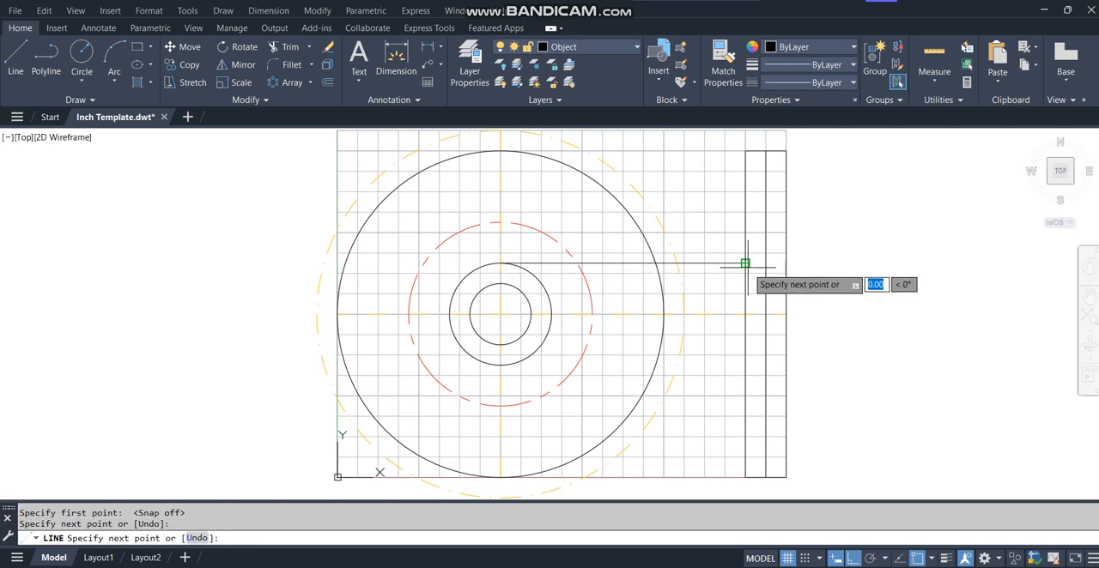
# Extend the new horizontal line to the 0.5 offset line.
pyautogui.press('Return')
pyautogui.write('ex')
pyautogui.press('Return')
pyautogui.click(740, 264)
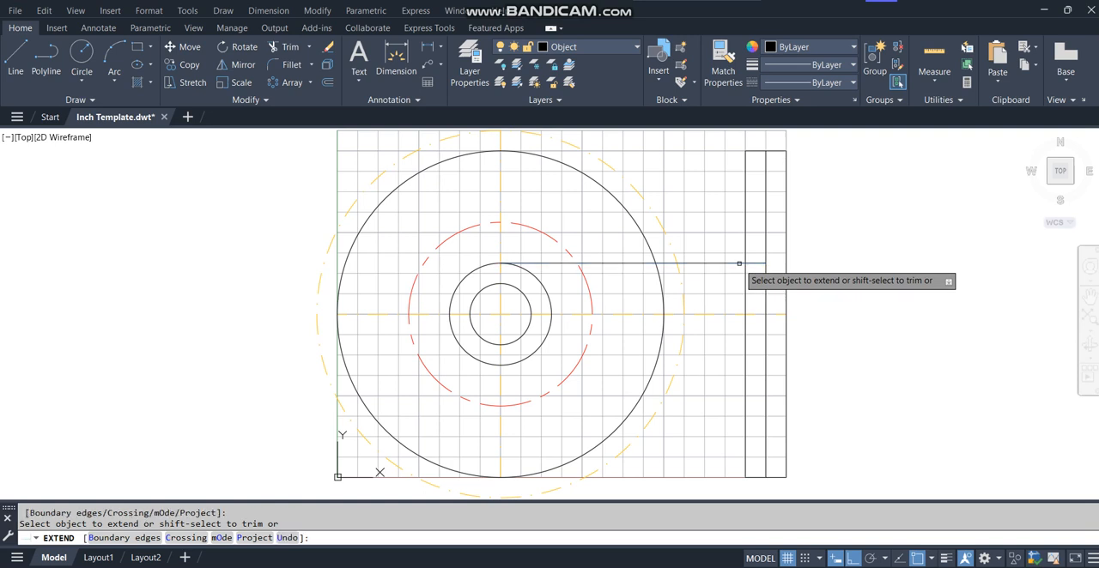
pyautogui.press('Return')
# Draw a horizontal line from the second-smallest circle's bottom quadrant to the 0.5 offset line.
pyautogui.write('l')
pyautogui.press('Return')
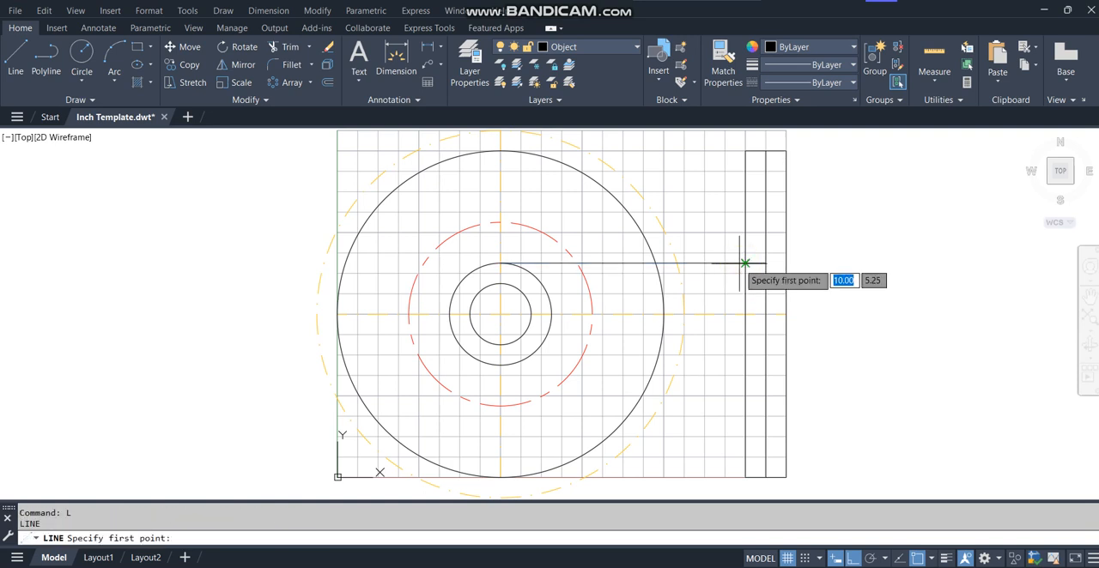
pyautogui.click(501, 365)
pyautogui.click(765, 365)
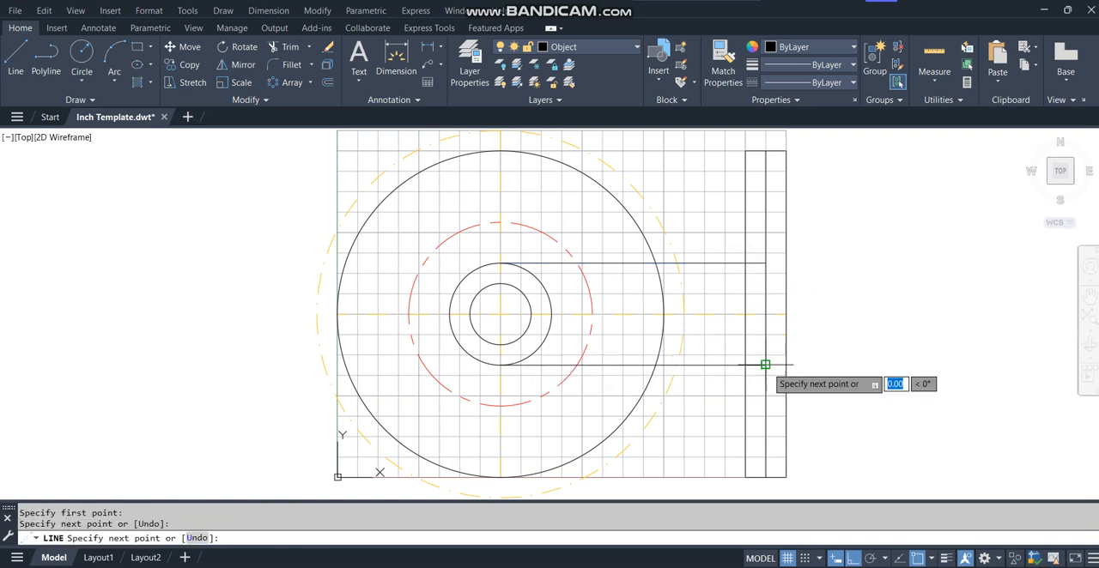
pyautogui.press('Return')
# Trim the 1 offset line outside the two projection lines, and trim both projection lines back from it to form the side view's hub.
pyautogui.write('tr')
pyautogui.press('Return')
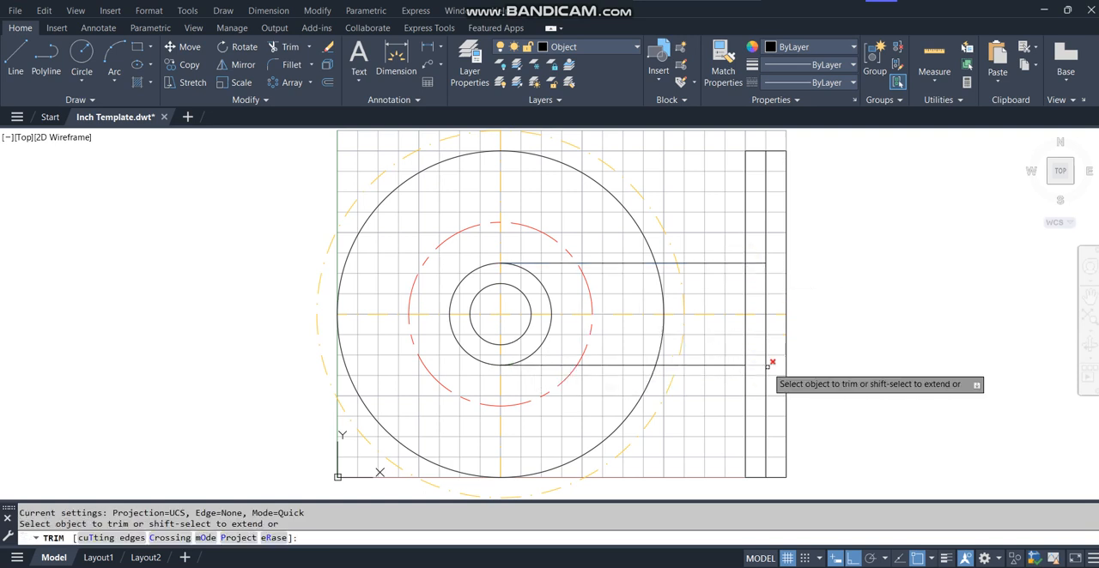
pyautogui.click(746, 463)
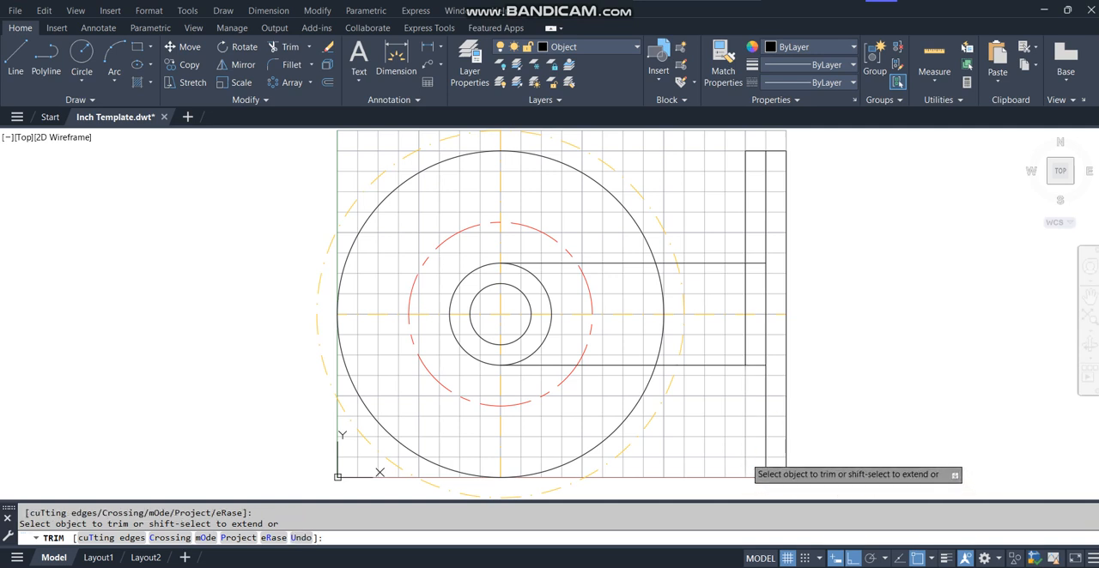
pyautogui.click(744, 258)
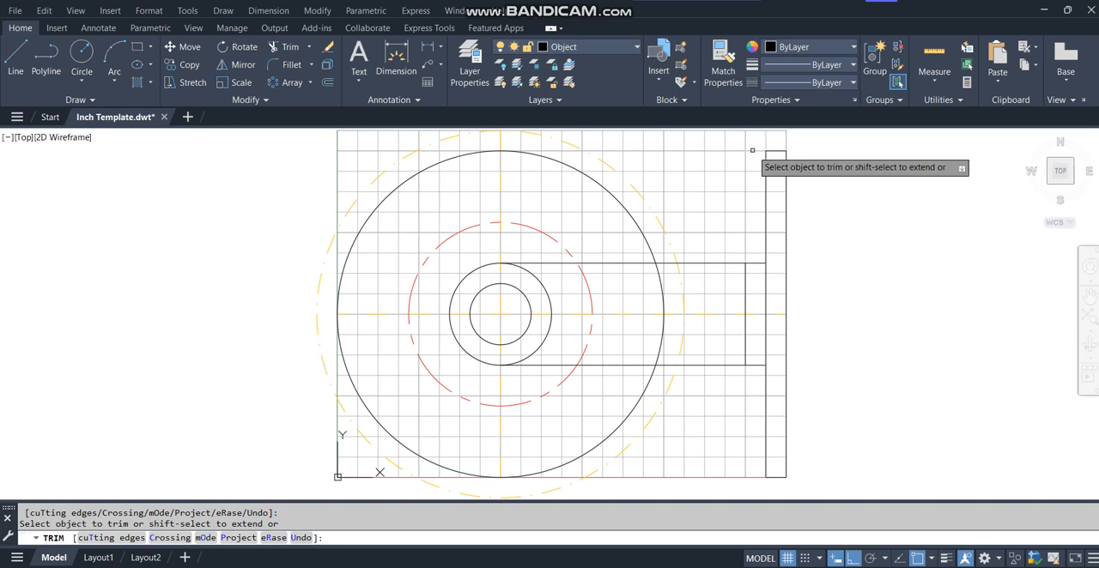
pyautogui.click(713, 263)
pyautogui.click(720, 365)
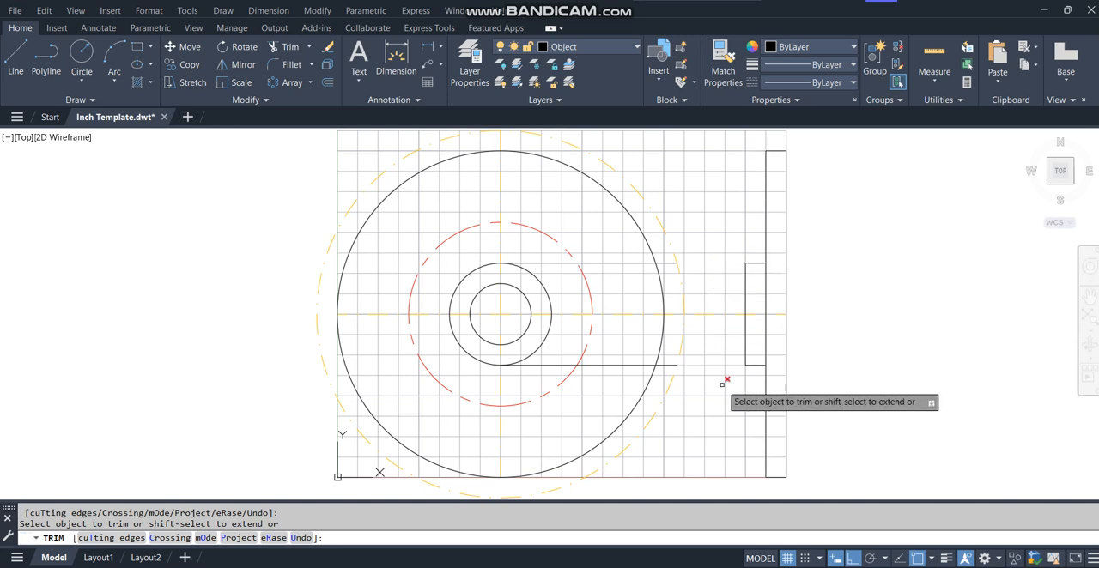
pyautogui.press('Return')
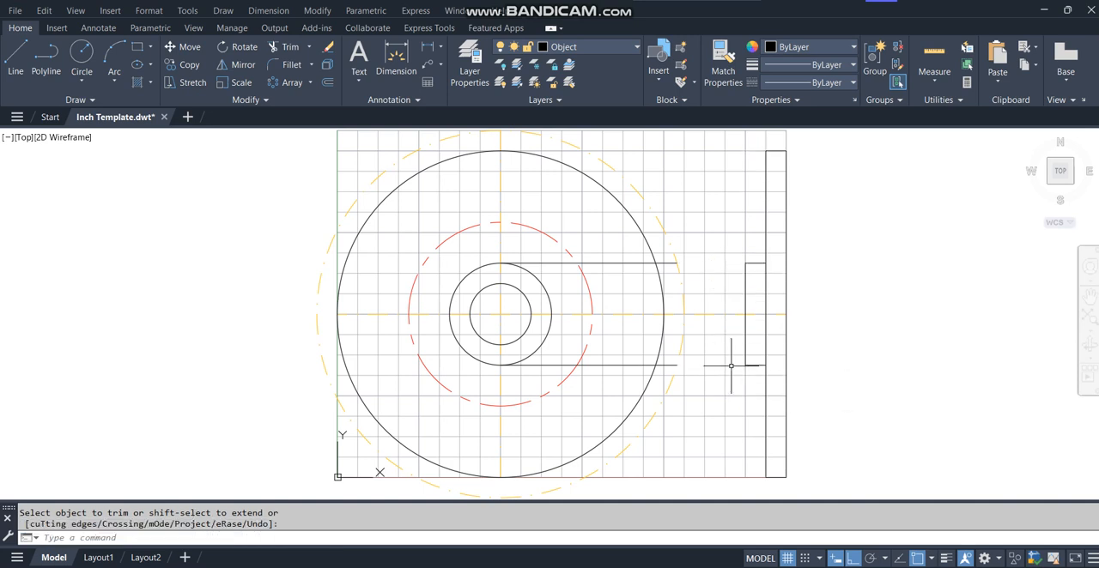
# Delete the two leftover projection line segments crossing the front view circles.
pyautogui.click(635, 263)
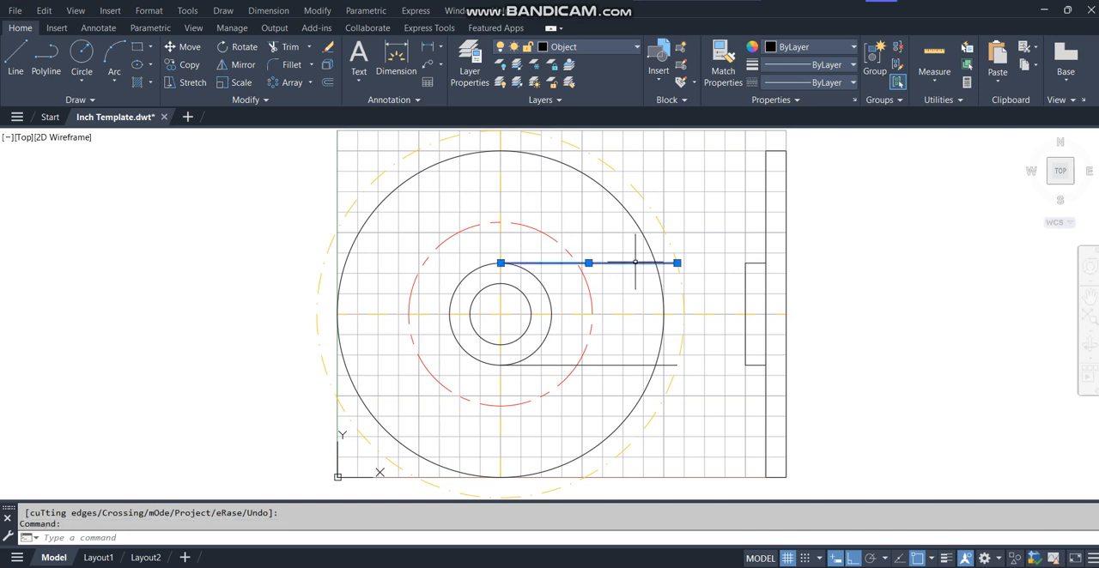
pyautogui.click(640, 365)
pyautogui.press('Delete')
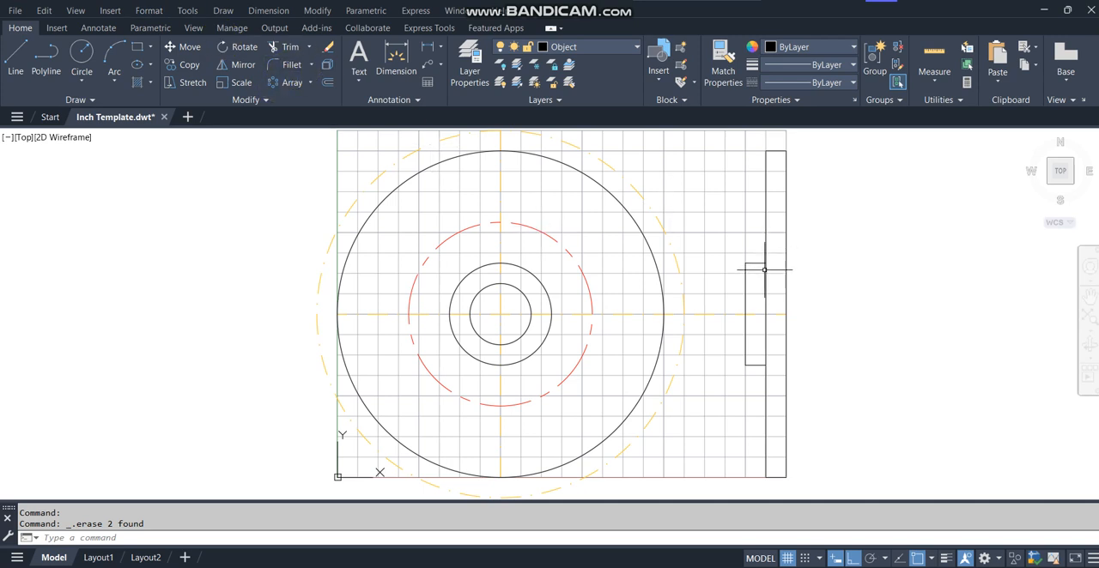
# Fillet the upper and lower corners where the hub meets the 0.5 offset line, with radius 0.25, No trim mode and the Multiple option.
pyautogui.click(294, 67)
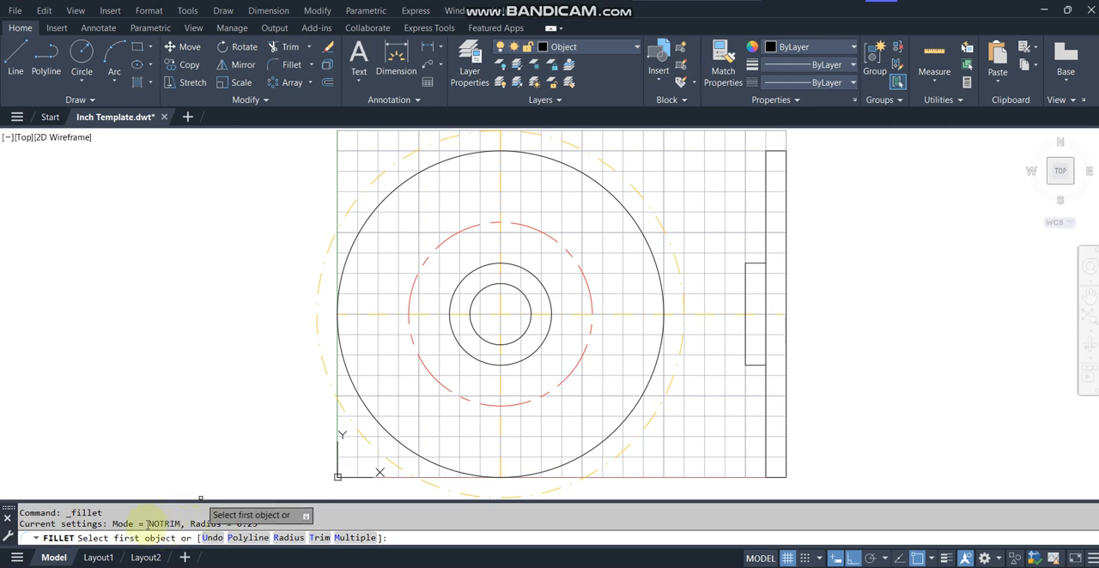
pyautogui.click(319, 538)
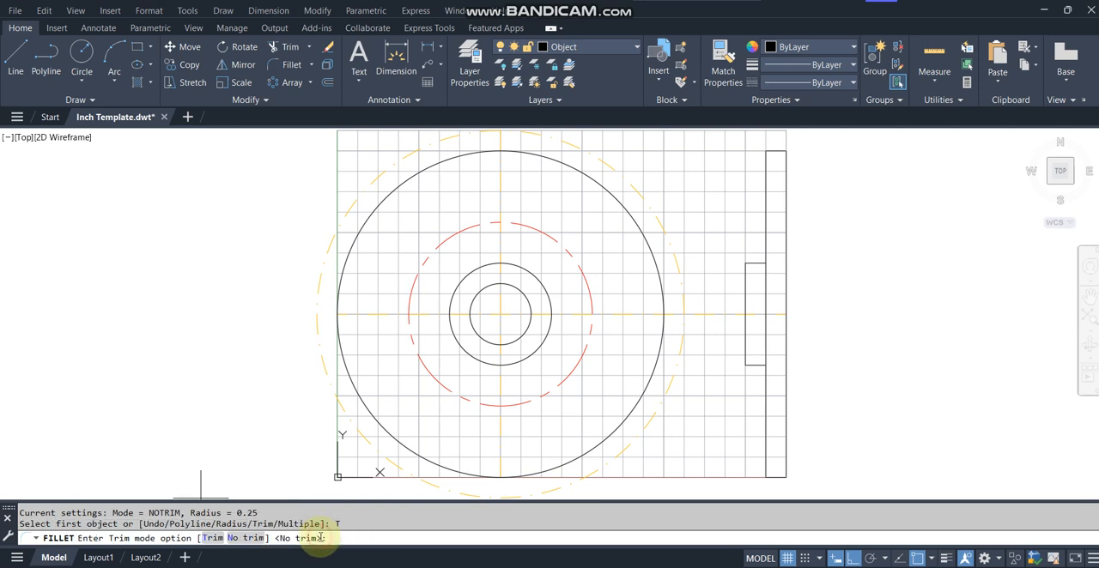
pyautogui.click(247, 538)
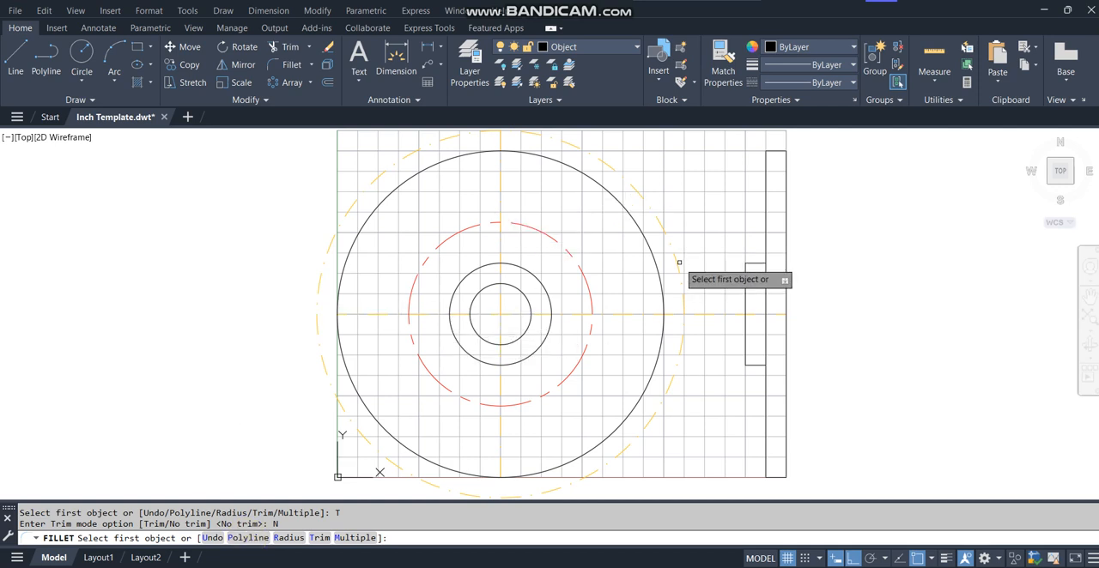
pyautogui.click(289, 538)
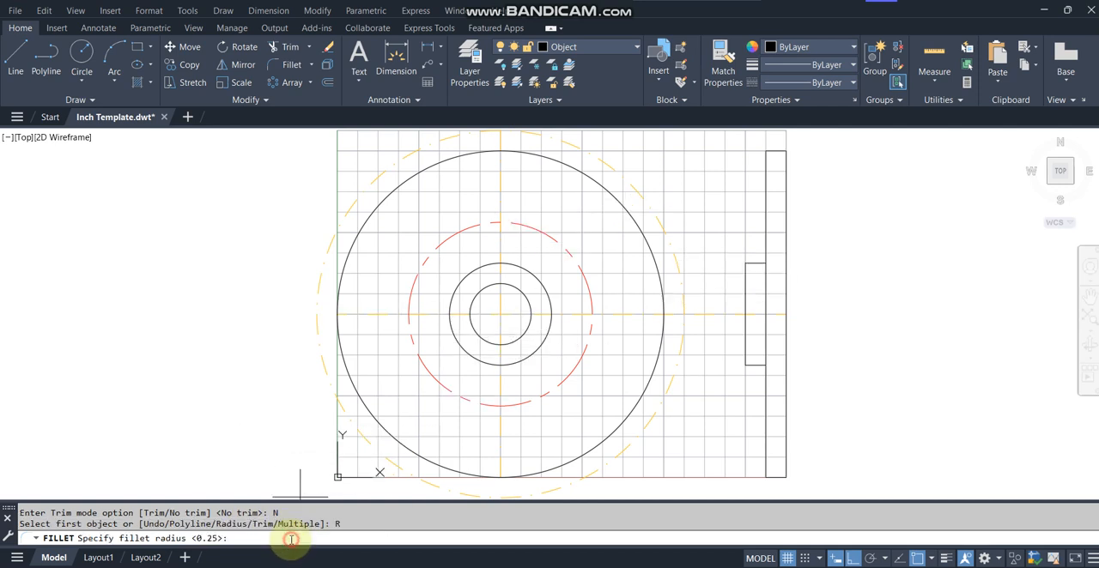
pyautogui.click(285, 538)
pyautogui.write('.2')
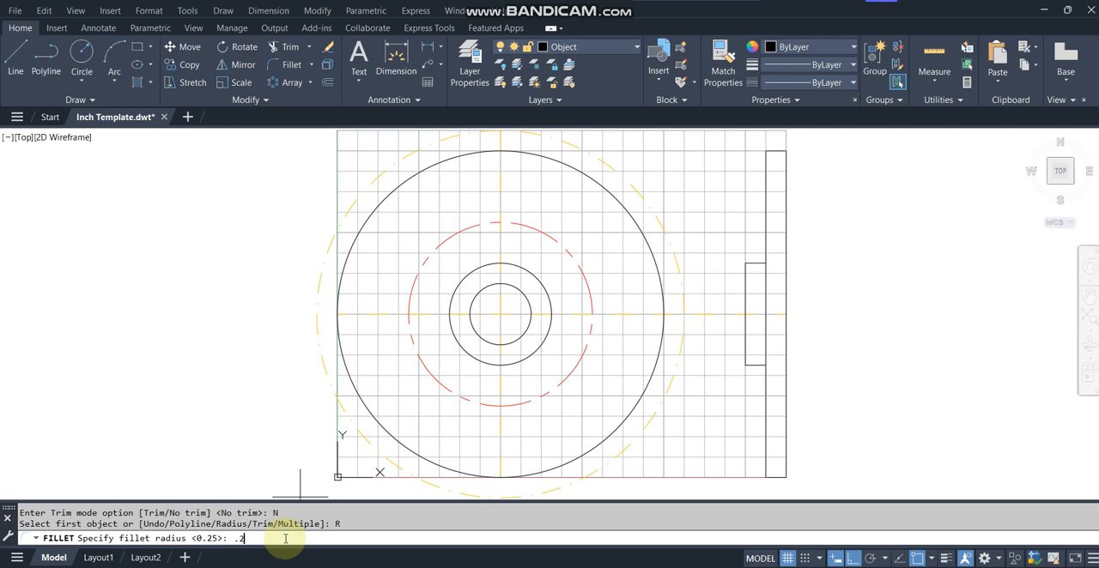
pyautogui.write('5')
pyautogui.press('Return')
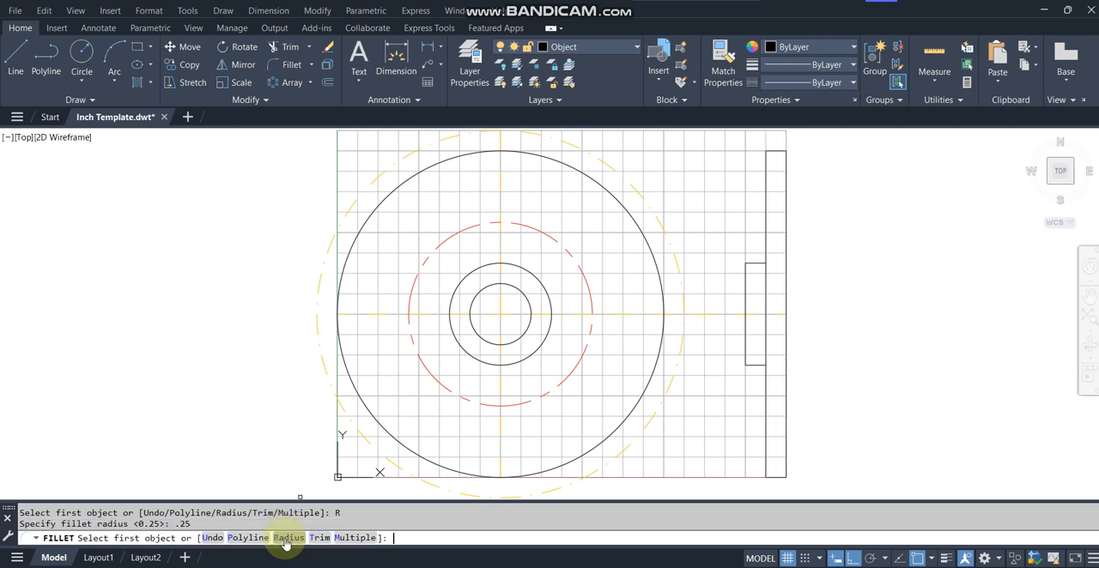
pyautogui.click(354, 538)
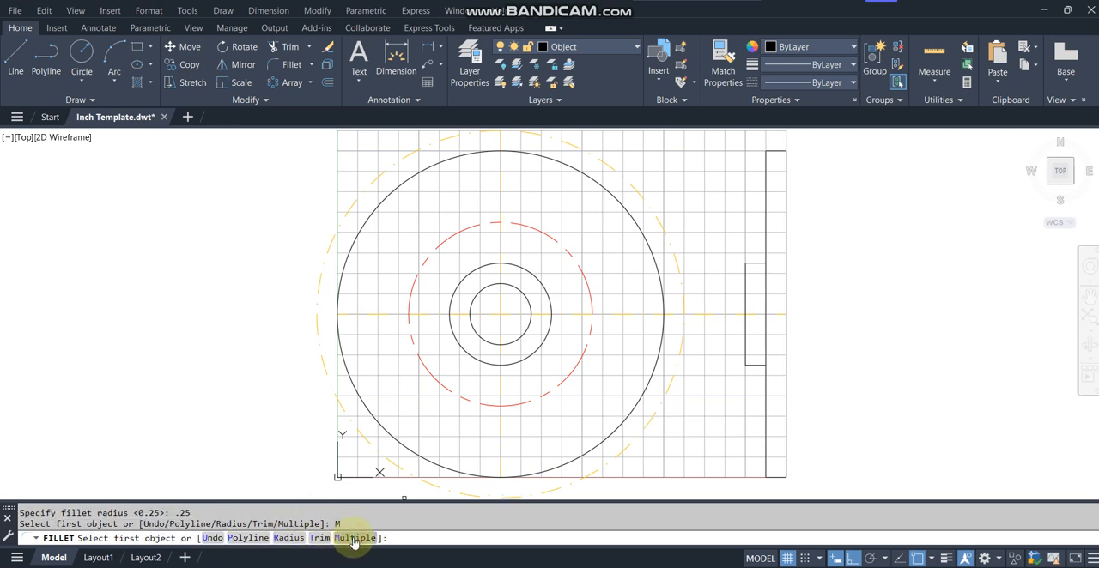
pyautogui.click(764, 250)
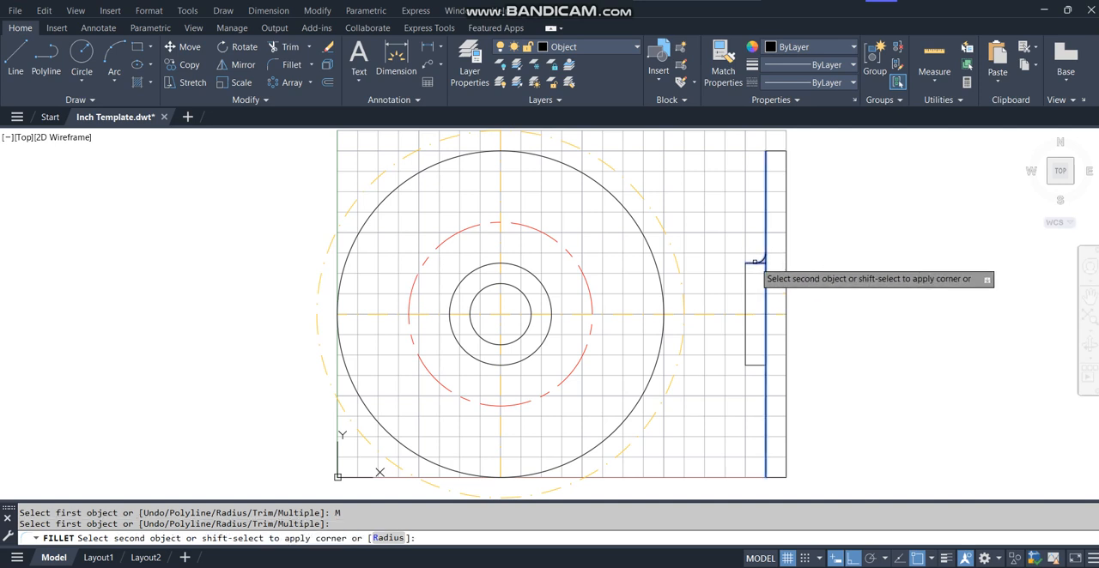
pyautogui.click(755, 262)
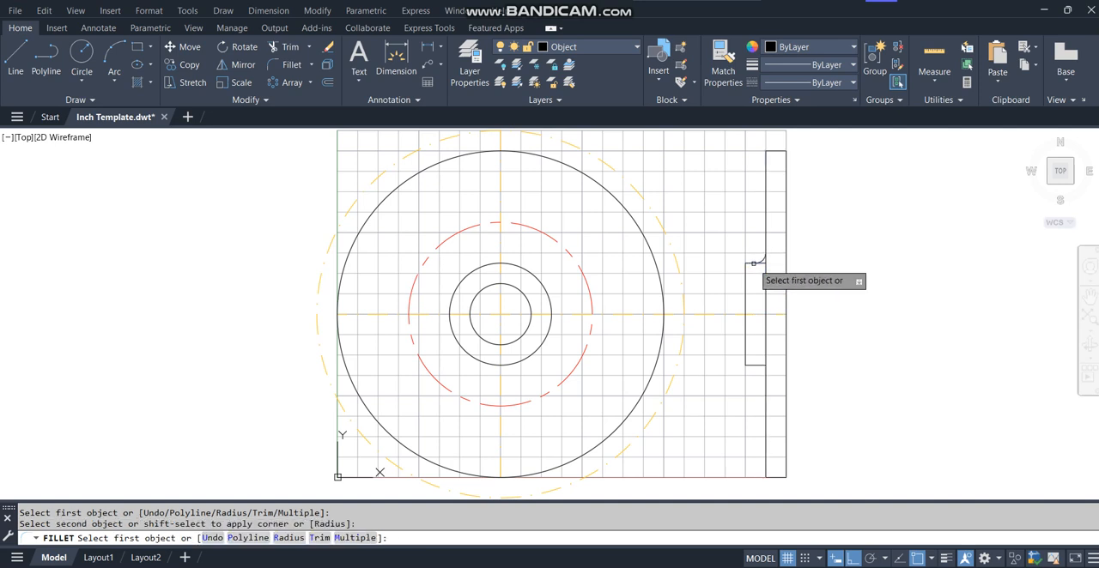
pyautogui.click(752, 366)
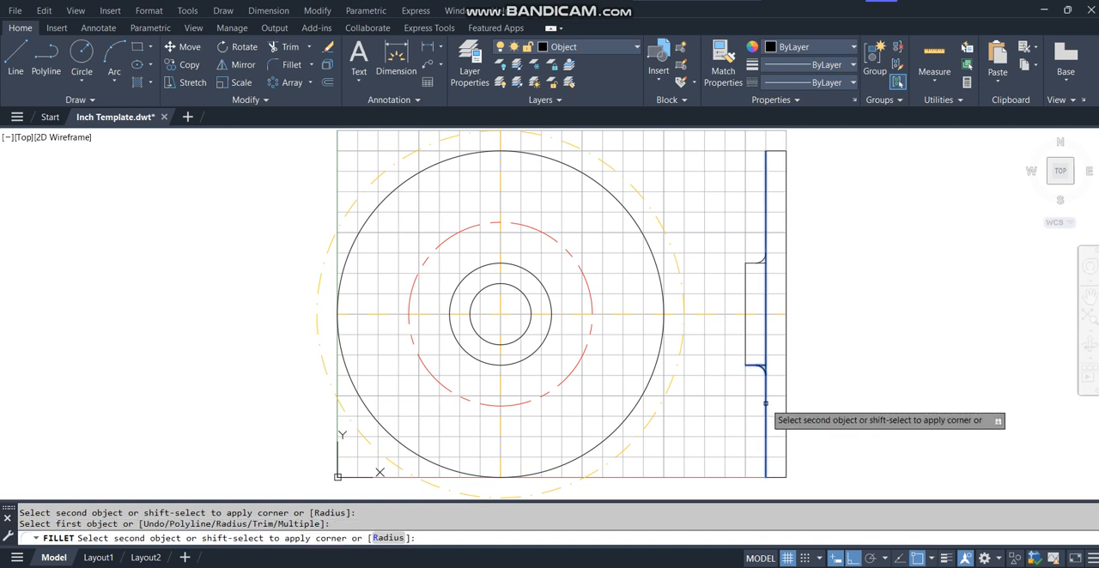
pyautogui.click(765, 404)
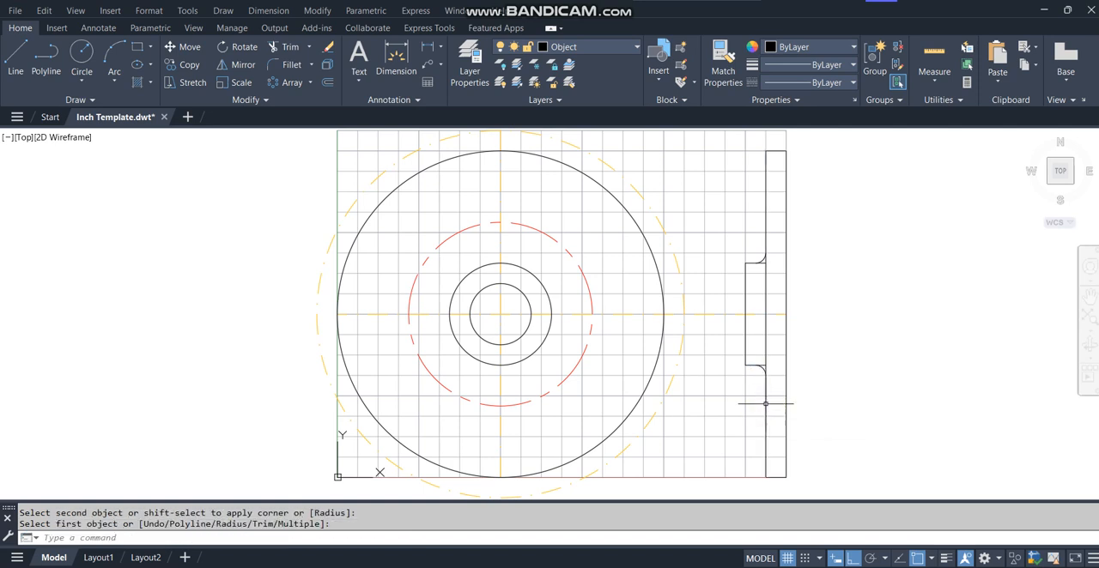
pyautogui.press('Escape')
# Trim the short horizontal line ends left between the two hub fillets and the 0.5 offset line.
pyautogui.write('z')
pyautogui.press('Return')
pyautogui.write('w')
pyautogui.press('Return')
pyautogui.click(726, 404)
pyautogui.click(814, 225)
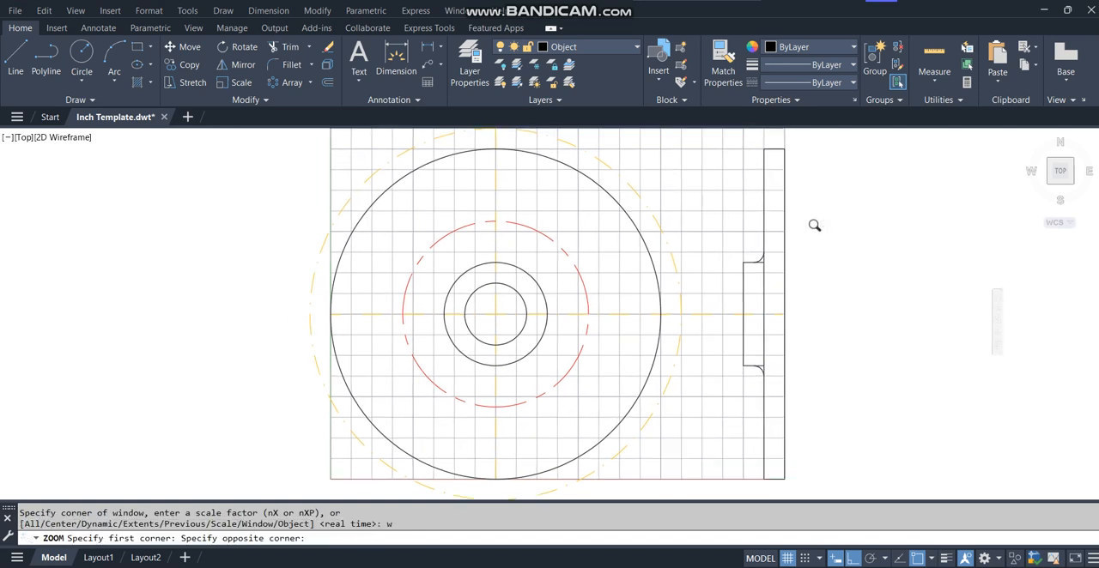
pyautogui.write('tr')
pyautogui.press('Return')
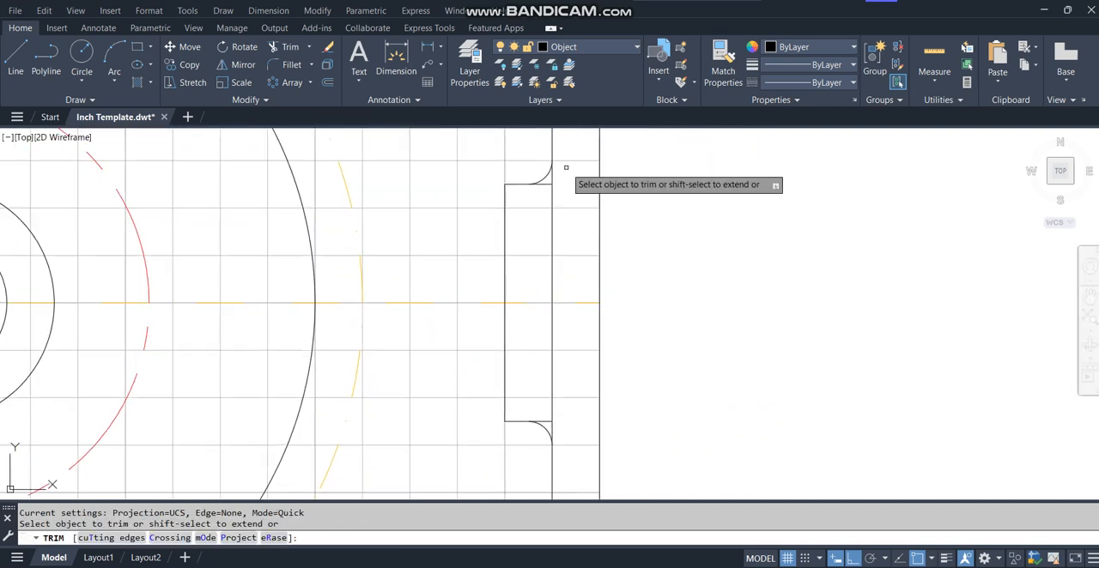
pyautogui.click(552, 405)
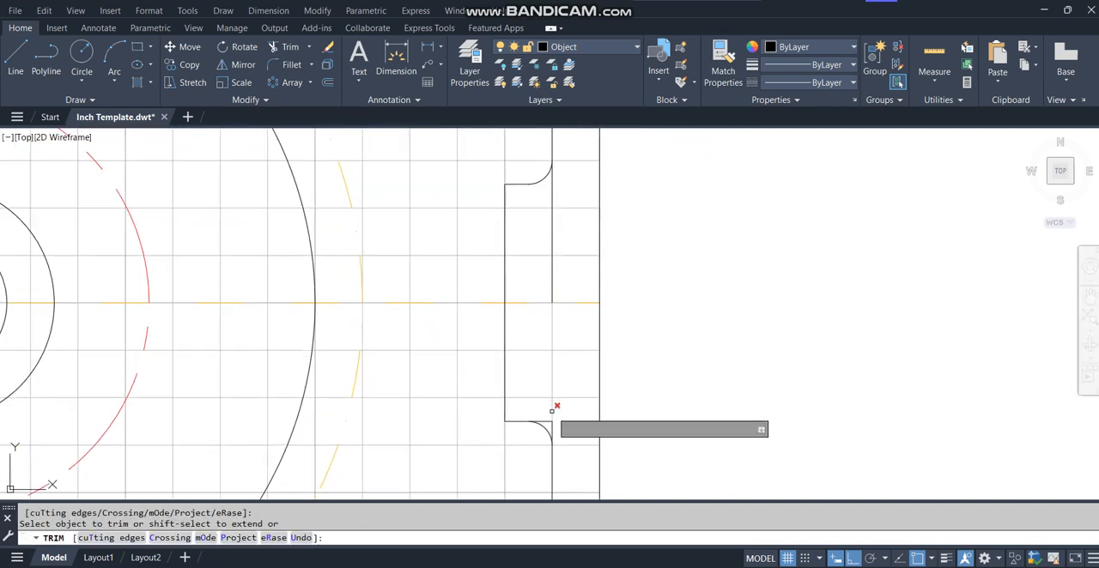
pyautogui.press('Return')
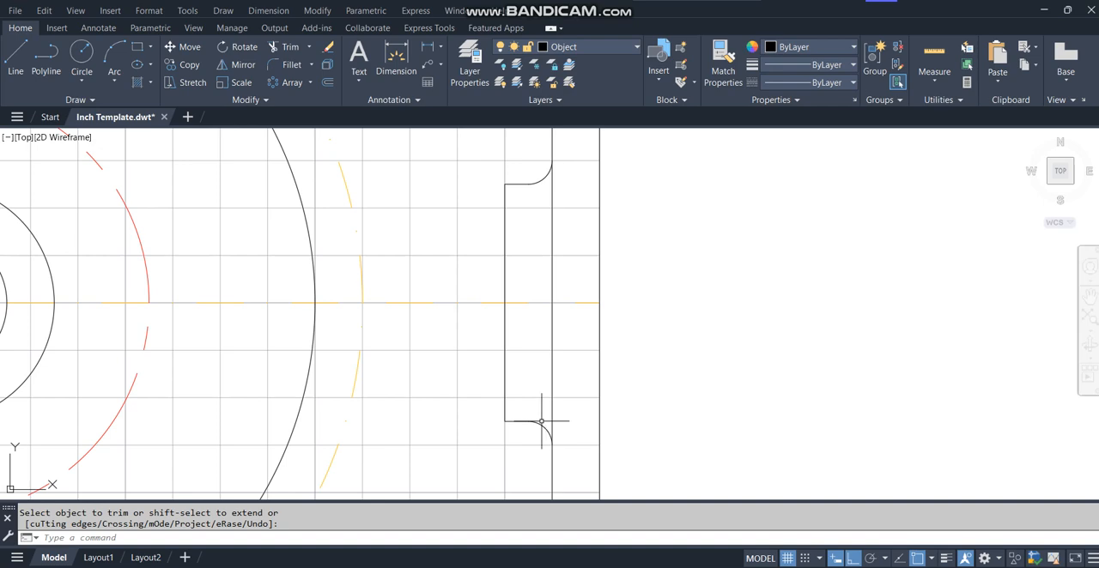
# Draw a circle of radius 0.25 centered where the vertical center line crosses the bottom of the red dashed circle.
pyautogui.click(552, 384)
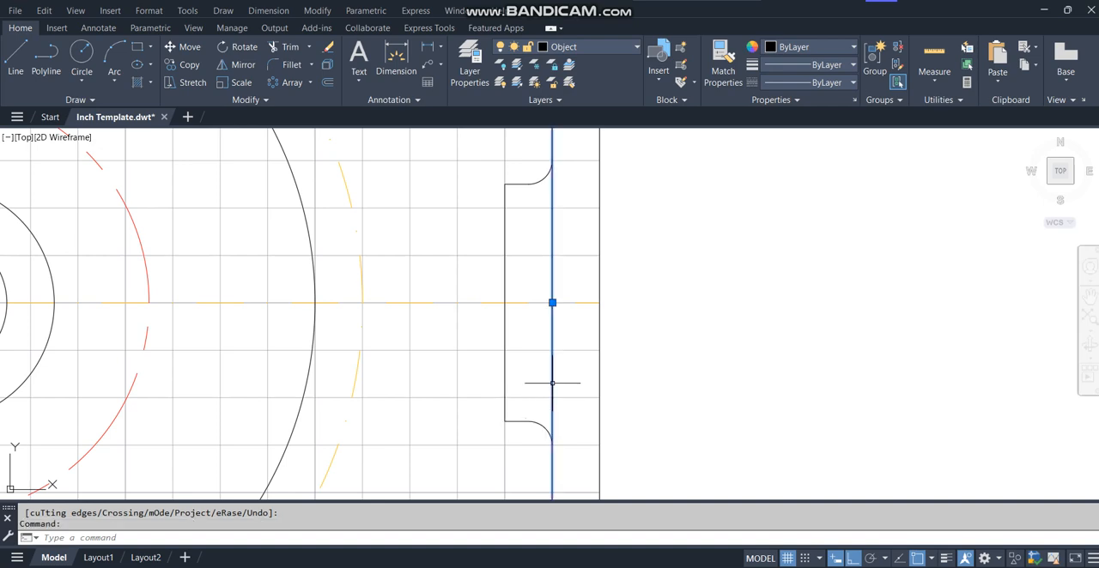
pyautogui.press('Escape')
pyautogui.write('z')
pyautogui.press('Return')
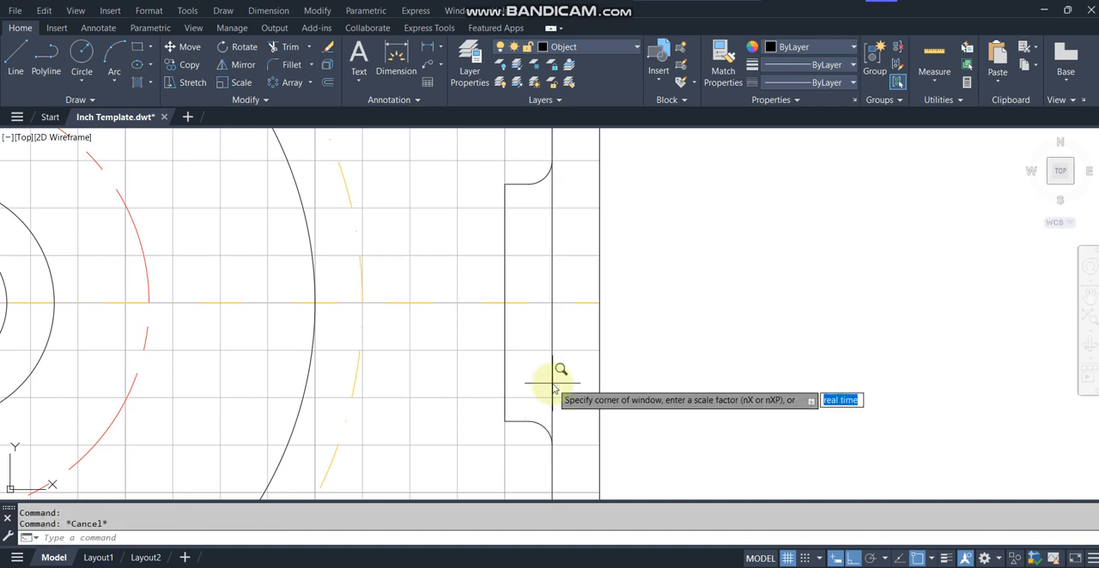
pyautogui.write('a')
pyautogui.press('Return')
pyautogui.write('p')
pyautogui.press('Return')
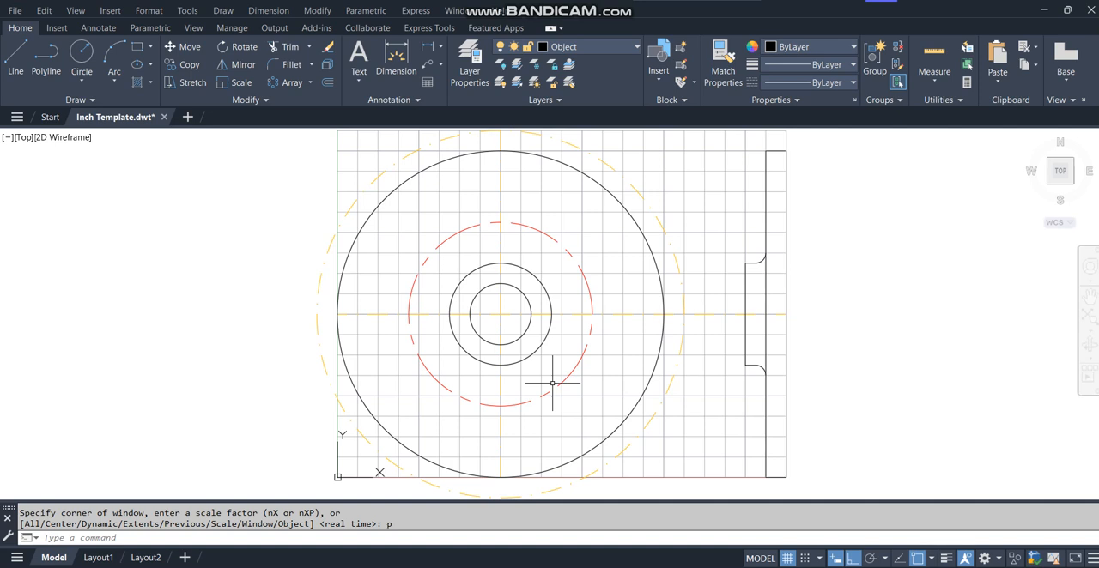
pyautogui.click(81, 56)
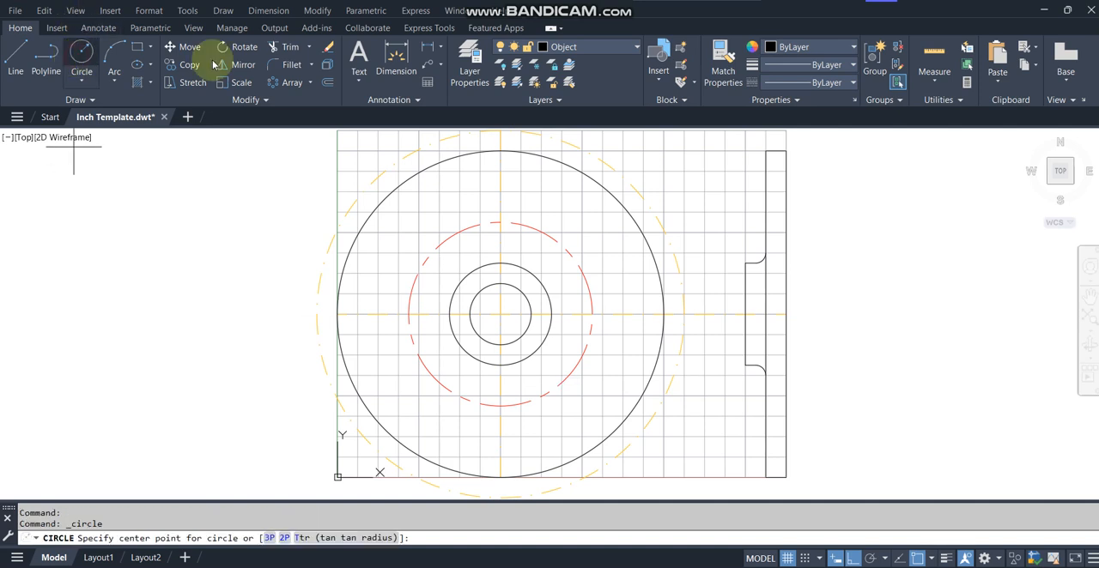
pyautogui.click(501, 406)
pyautogui.write('r')
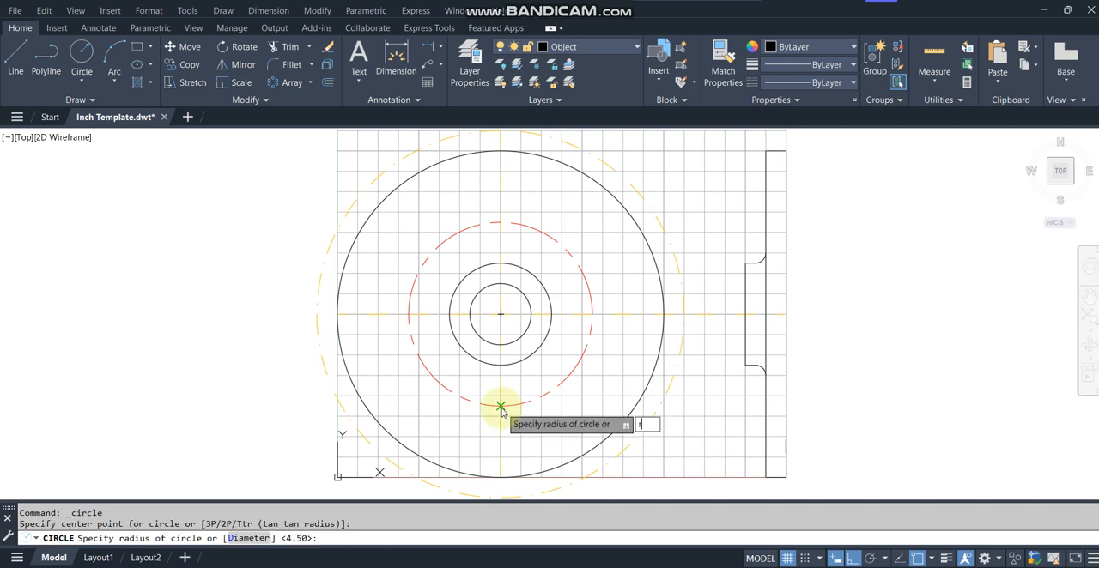
pyautogui.press('Return')
pyautogui.write('.25')
pyautogui.press('Return')
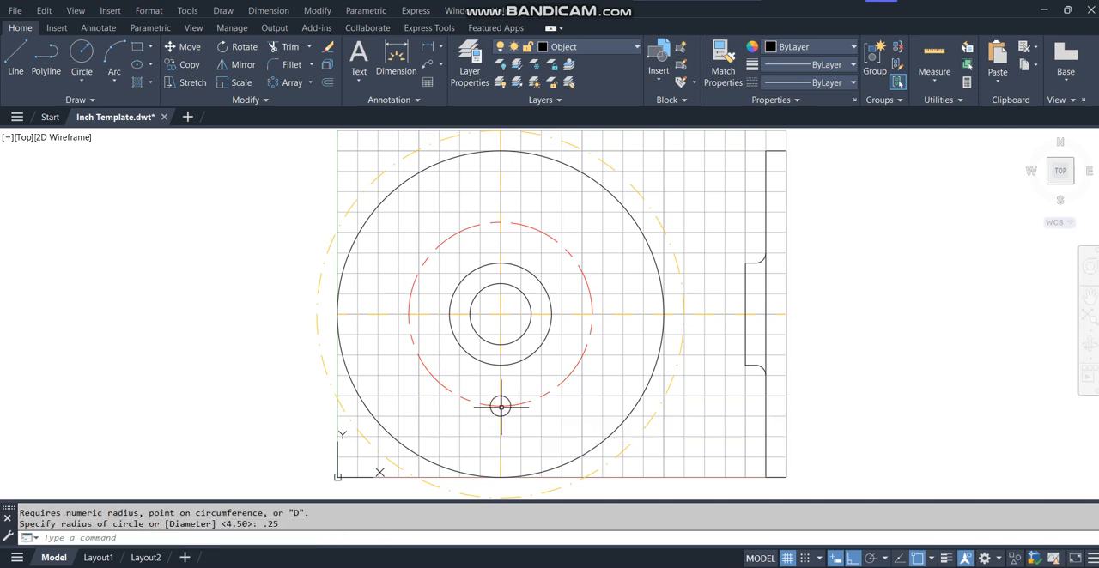
# Draw a vertical line about 1.93 long from the small circle's left quadrant down past the outer circle, with Ortho on.
pyautogui.write('l')
pyautogui.press('Return')
pyautogui.click(490, 406)
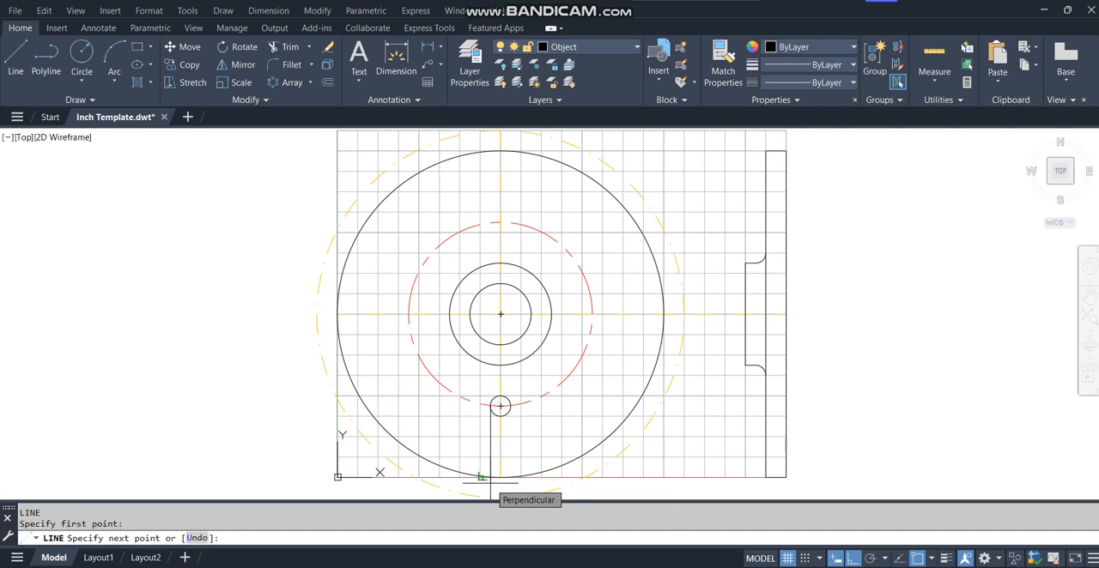
pyautogui.press('F8')
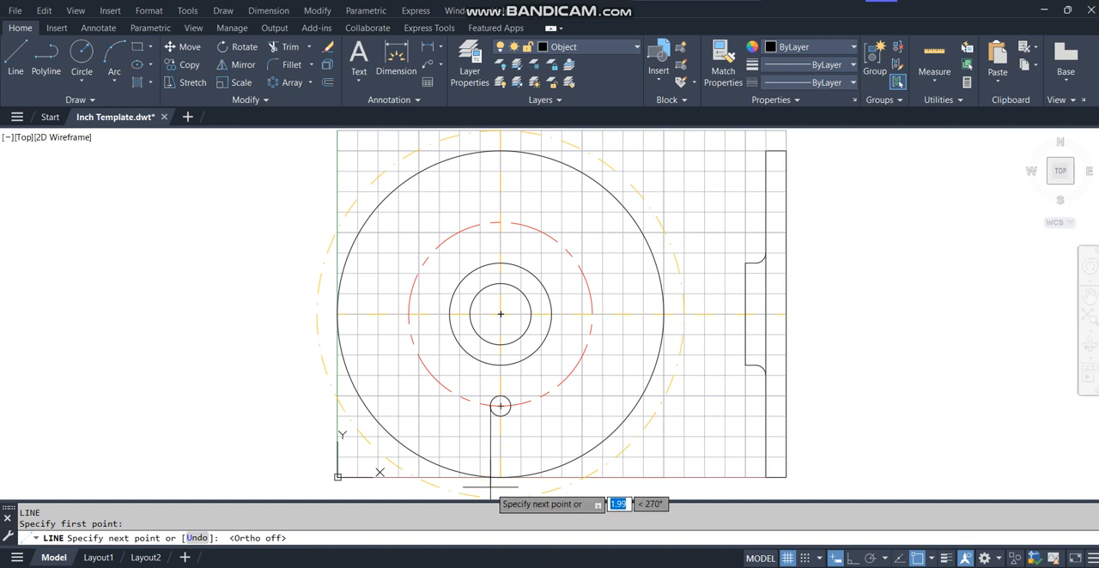
pyautogui.press('F8')
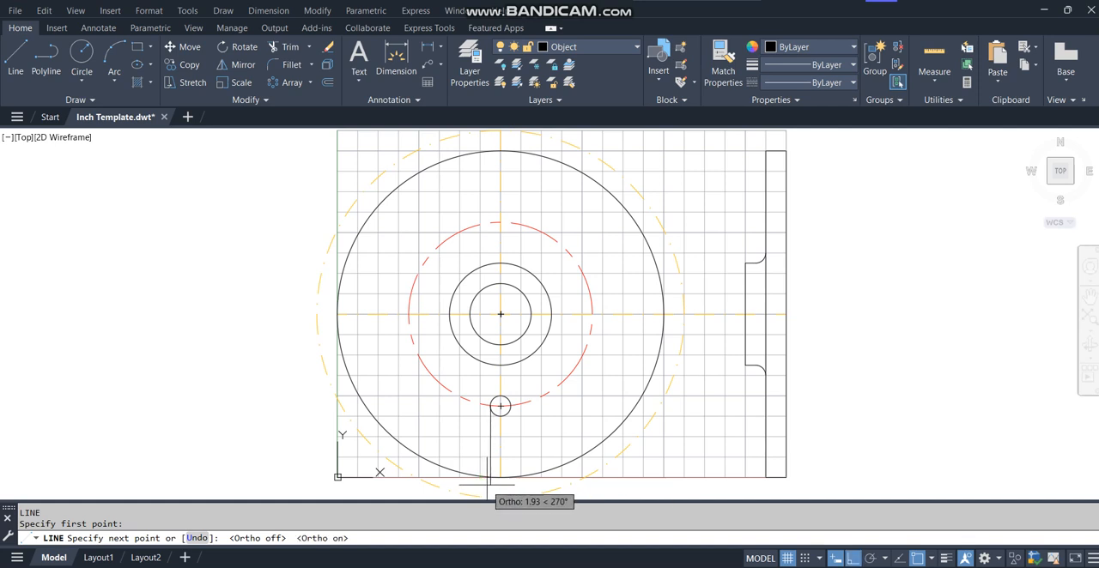
pyautogui.click(491, 486)
pyautogui.press('Return')
pyautogui.press('Return')
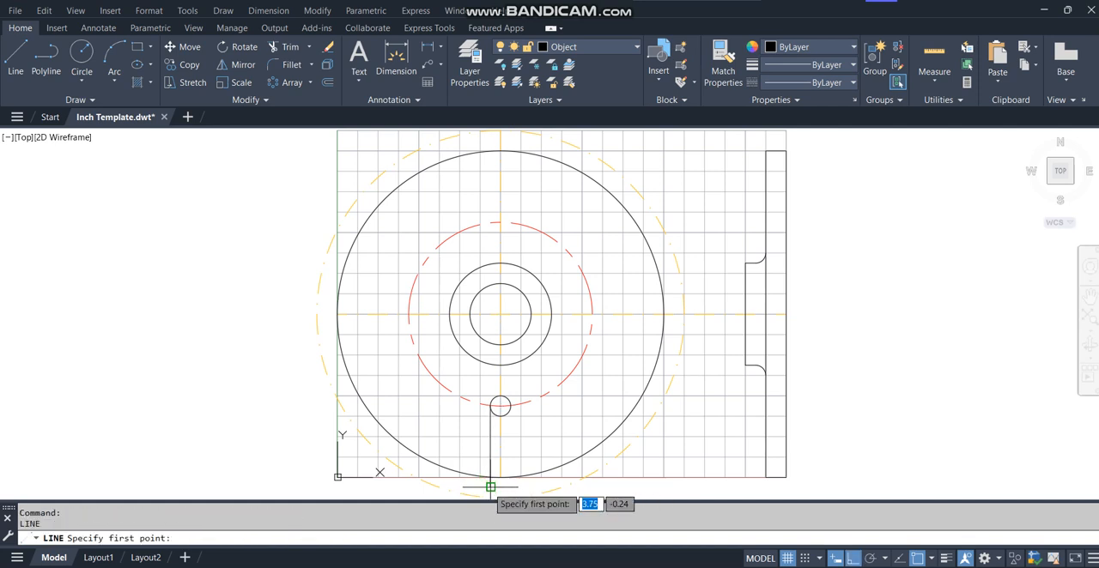
# Draw a matching vertical line from the small circle's right quadrant down past the outer circle.
pyautogui.click(511, 406)
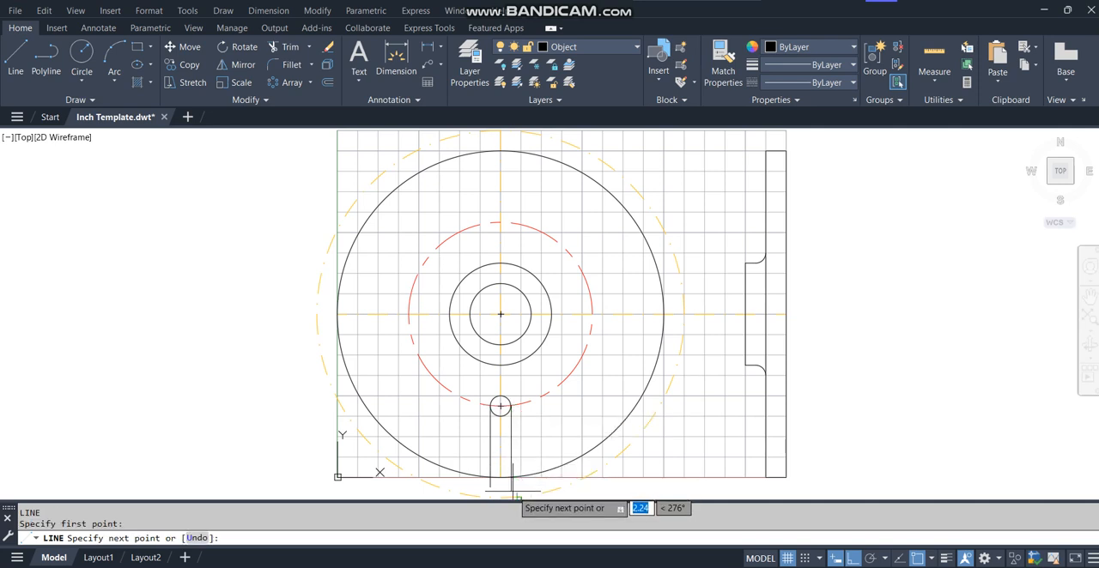
pyautogui.click(516, 478)
pyautogui.write('u')
pyautogui.press('Return')
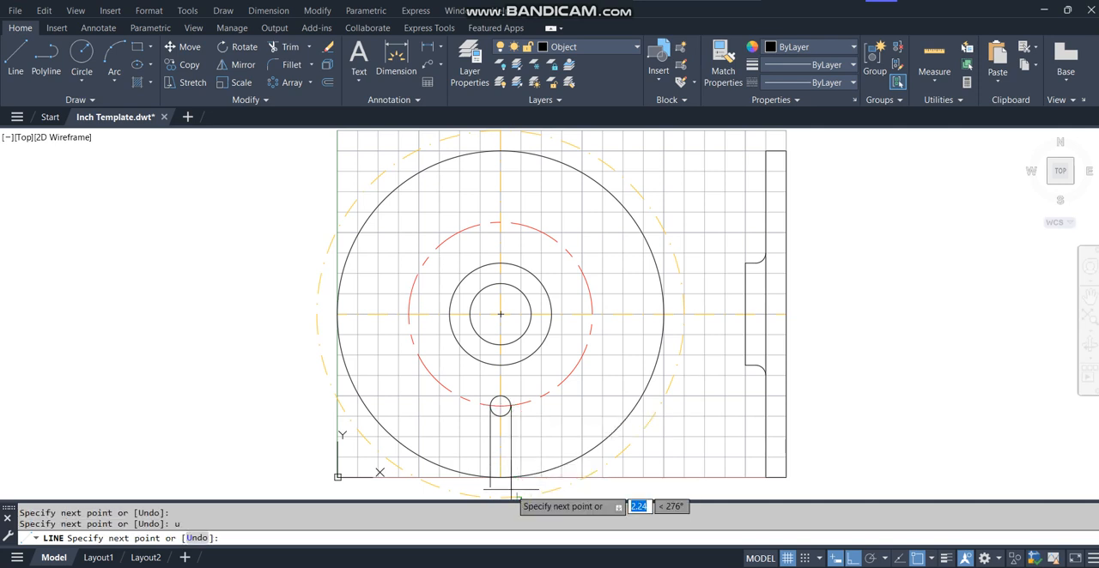
pyautogui.press('Return')
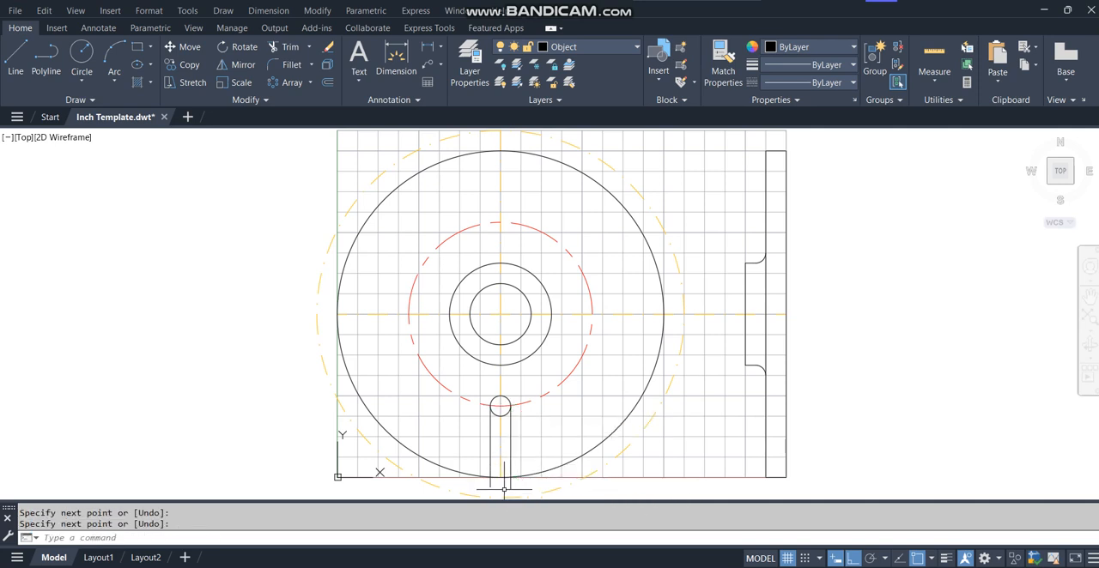
# Trim the two vertical lines' ends beyond the outer circle and the small circle's lower half to form a round-ended slot.
pyautogui.write('tr')
pyautogui.press('Return')
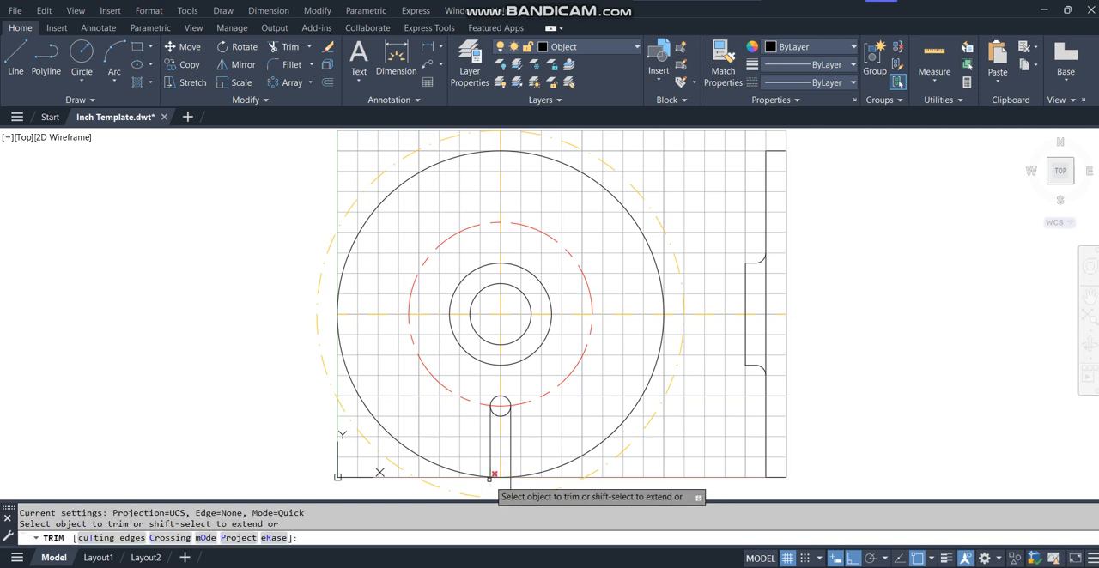
pyautogui.click(500, 477)
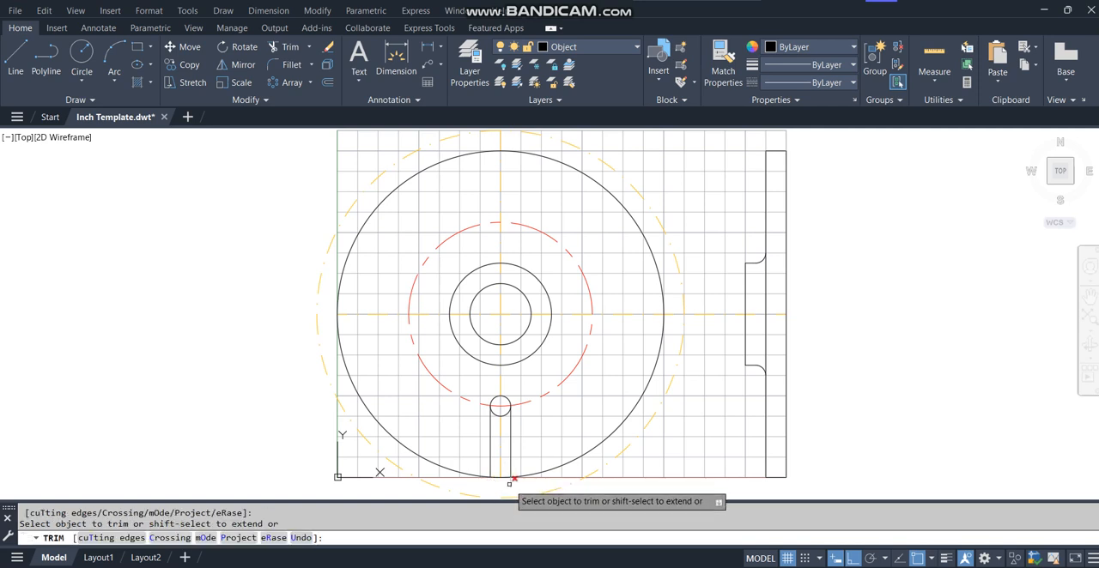
pyautogui.click(497, 414)
pyautogui.press('Return')
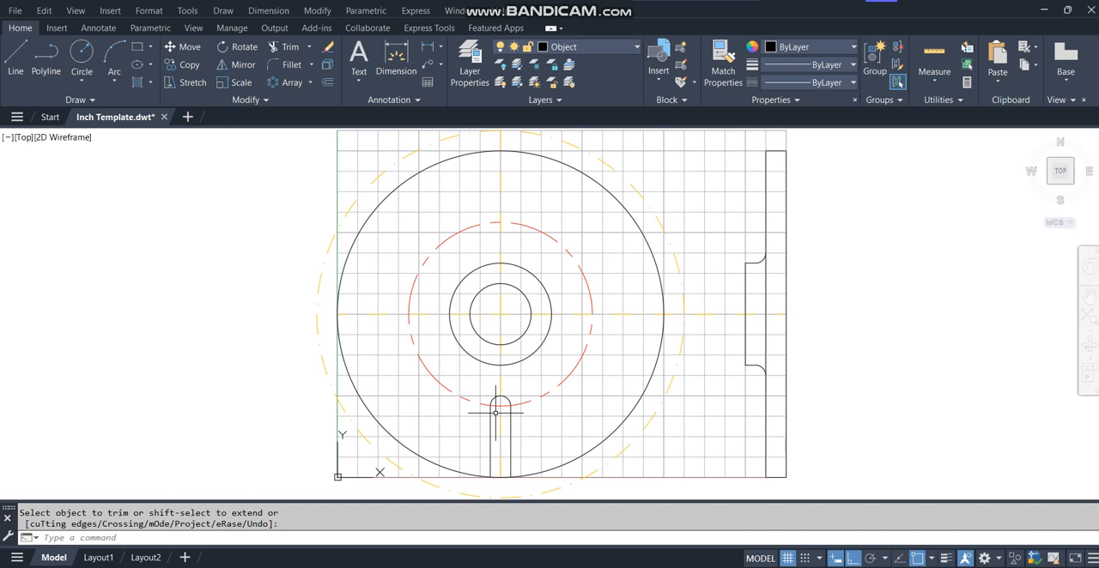
# Create a polar array of the slot's two lines and arc around the center of the concentric circles.
pyautogui.click(311, 83)
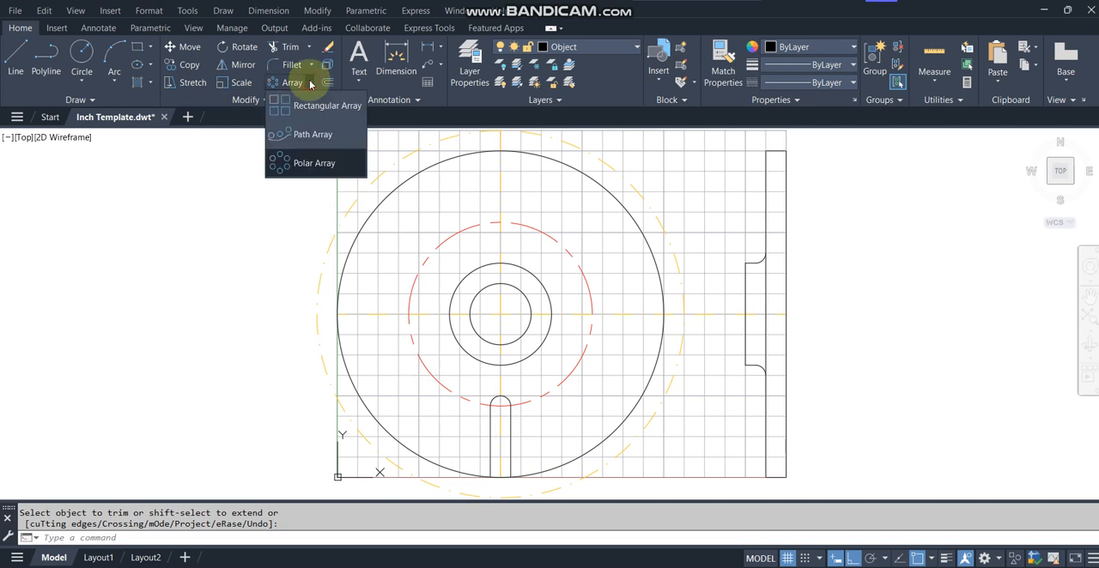
pyautogui.click(311, 163)
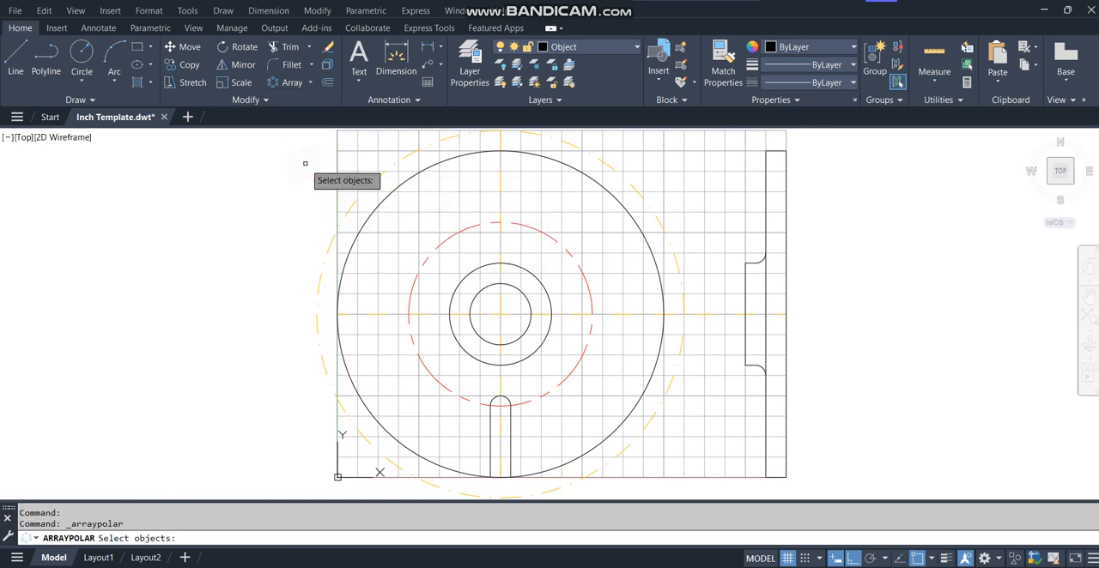
pyautogui.click(511, 434)
pyautogui.click(491, 415)
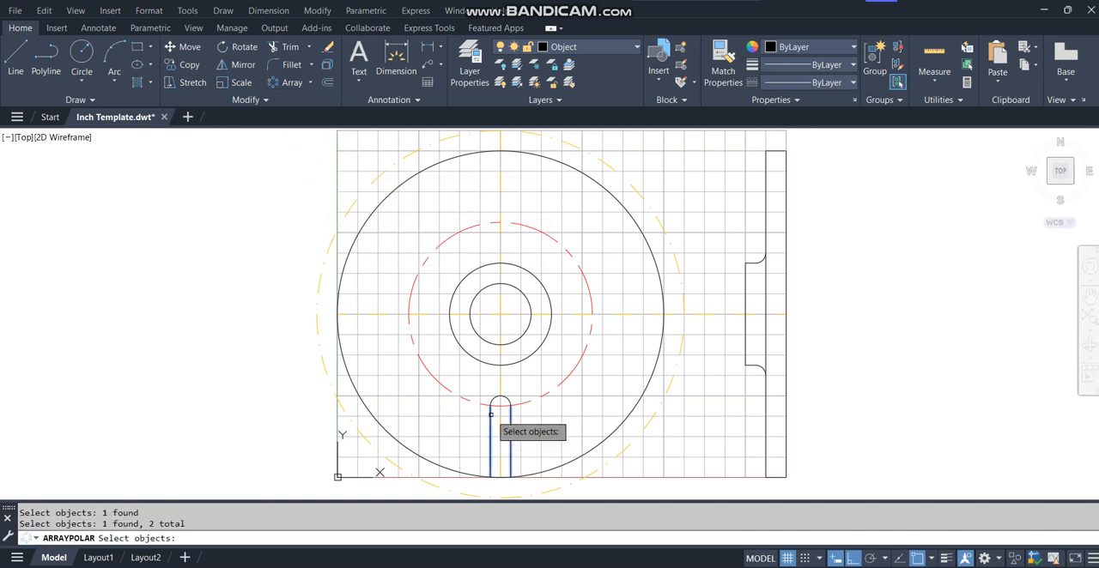
pyautogui.click(493, 399)
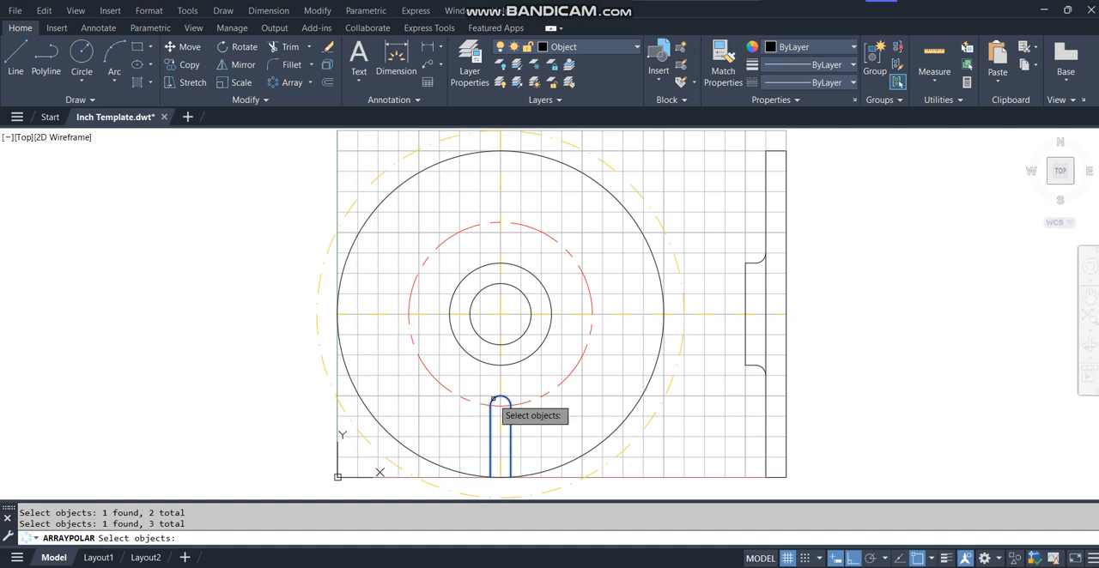
pyautogui.press('Return')
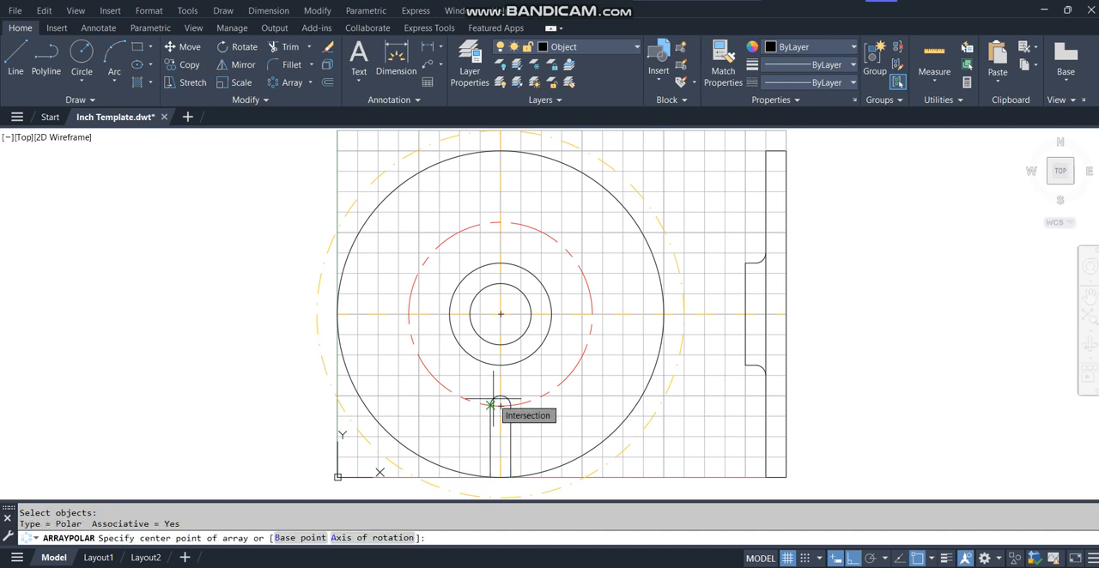
pyautogui.click(500, 314)
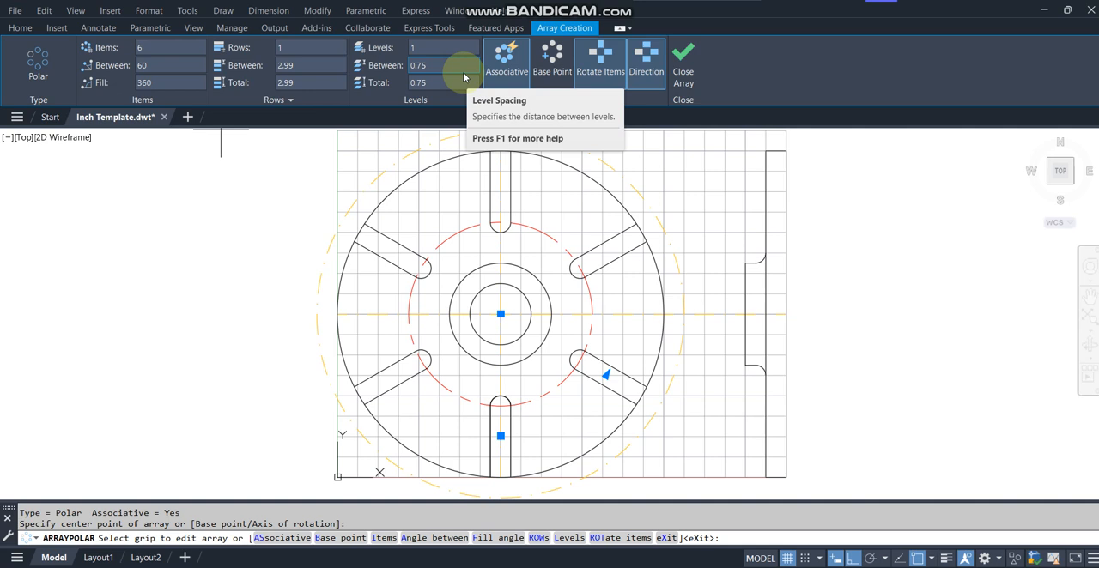
# Set the associative slot array to 6 items, 60 degrees apart over a 360 degree fill, and finish it.
pyautogui.click(161, 47)
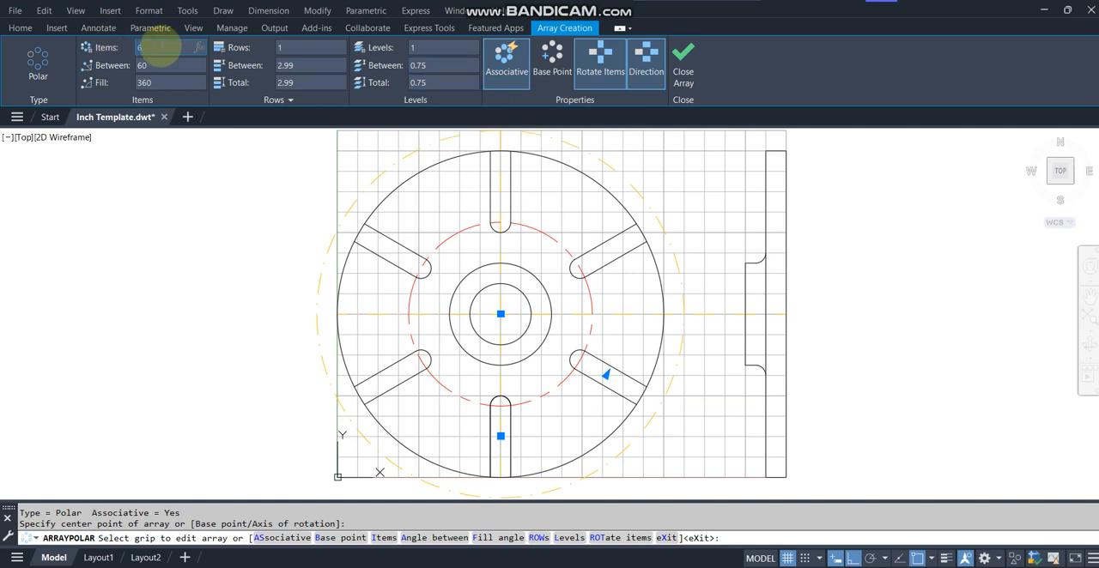
pyautogui.click(160, 65)
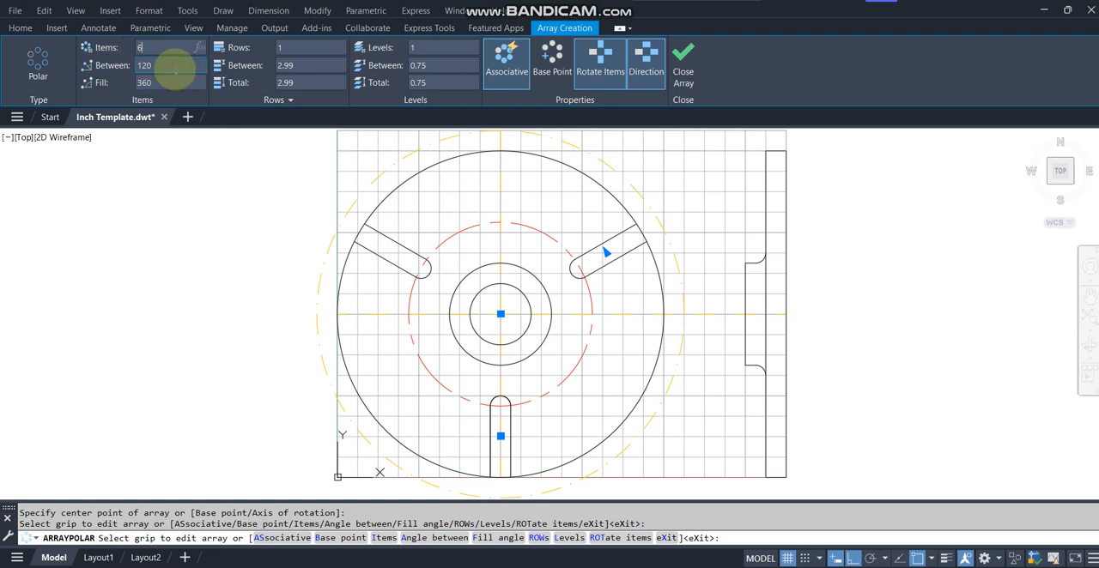
pyautogui.press('Return')
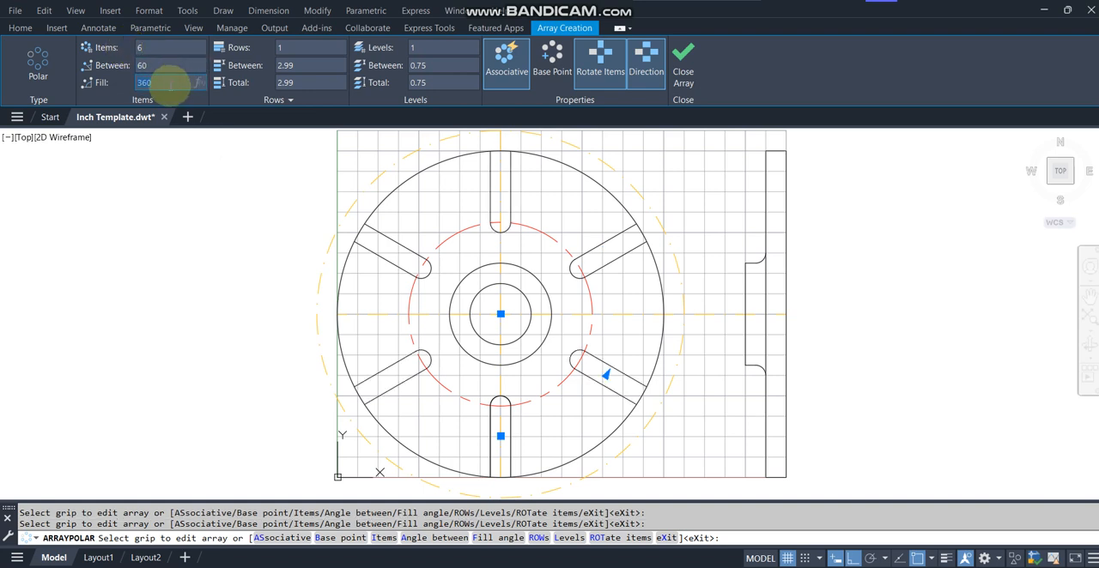
pyautogui.click(177, 82)
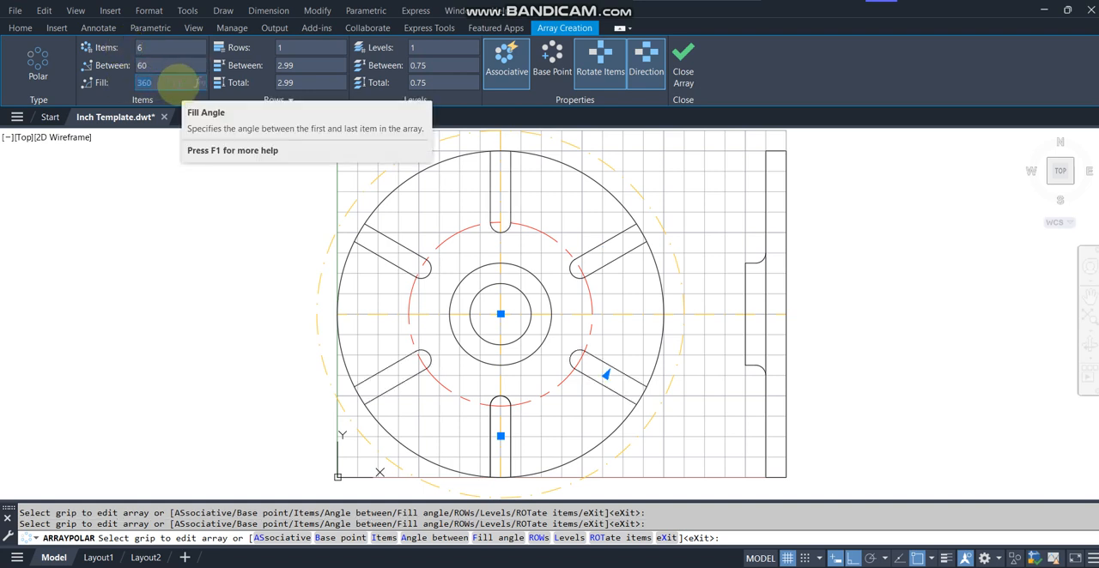
pyautogui.click(509, 59)
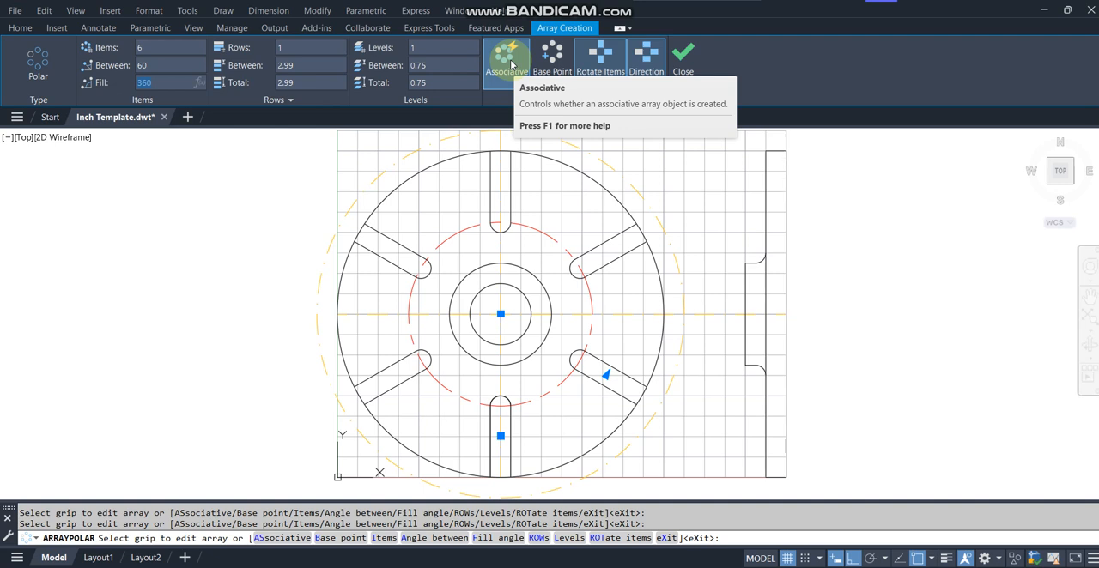
pyautogui.click(661, 69)
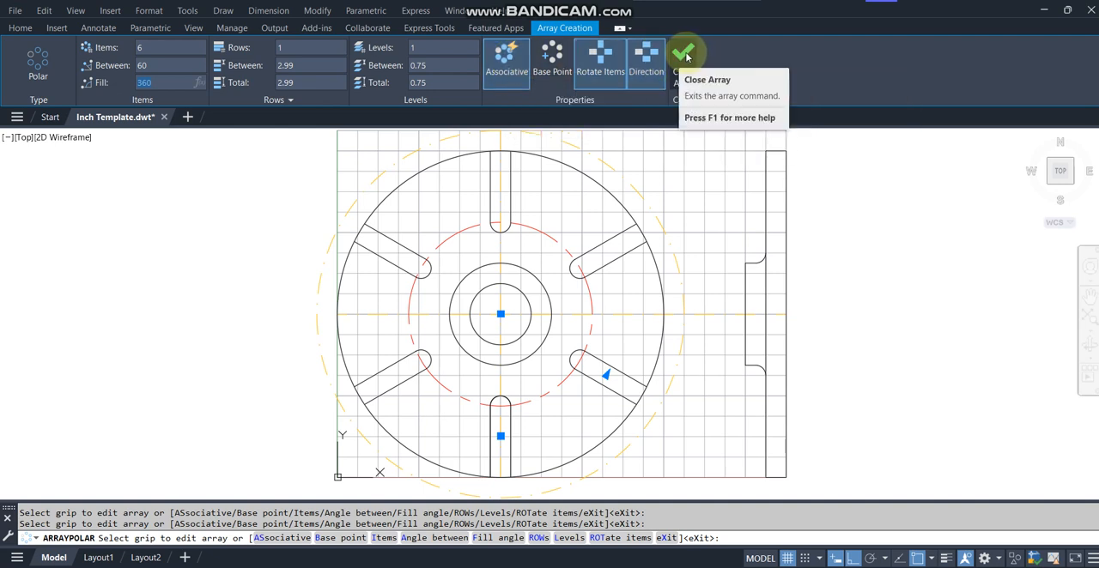
pyautogui.click(684, 56)
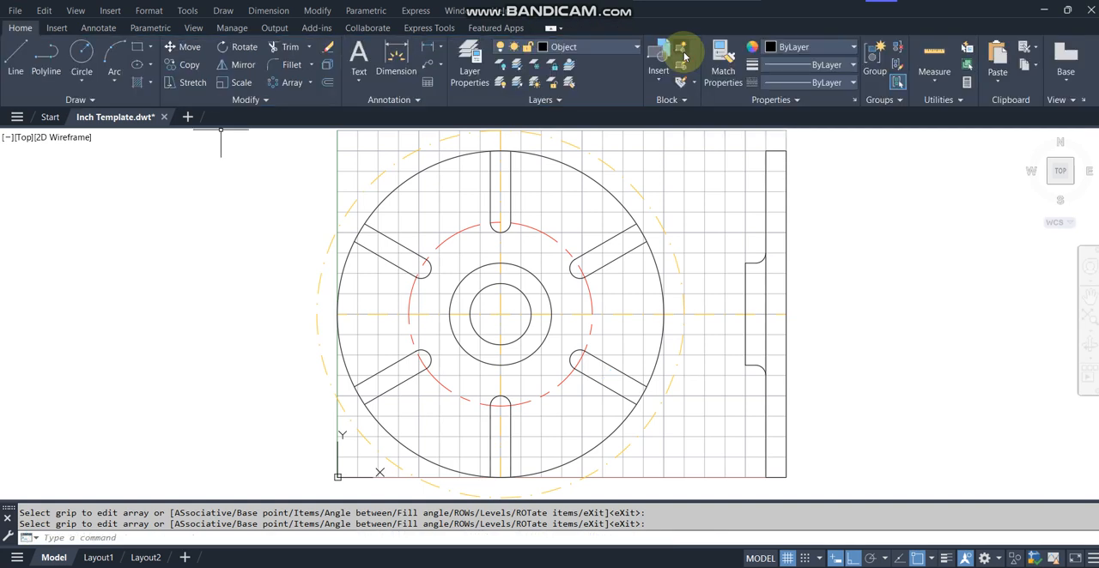
# Trim the front view's outer circle across the open ends of all six slots.
pyautogui.write('tr')
pyautogui.press('Return')
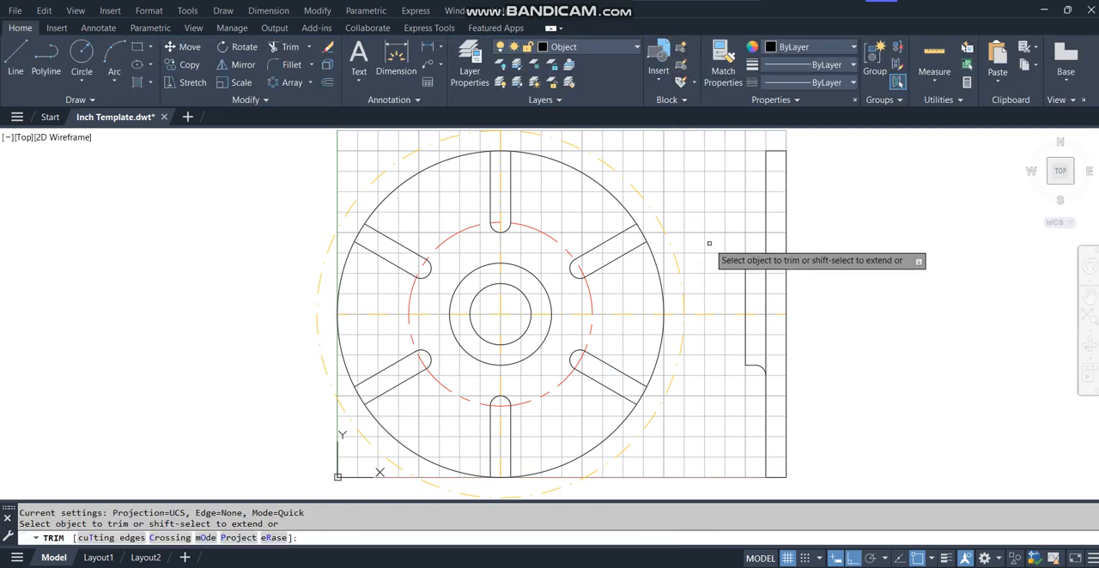
pyautogui.click(642, 229)
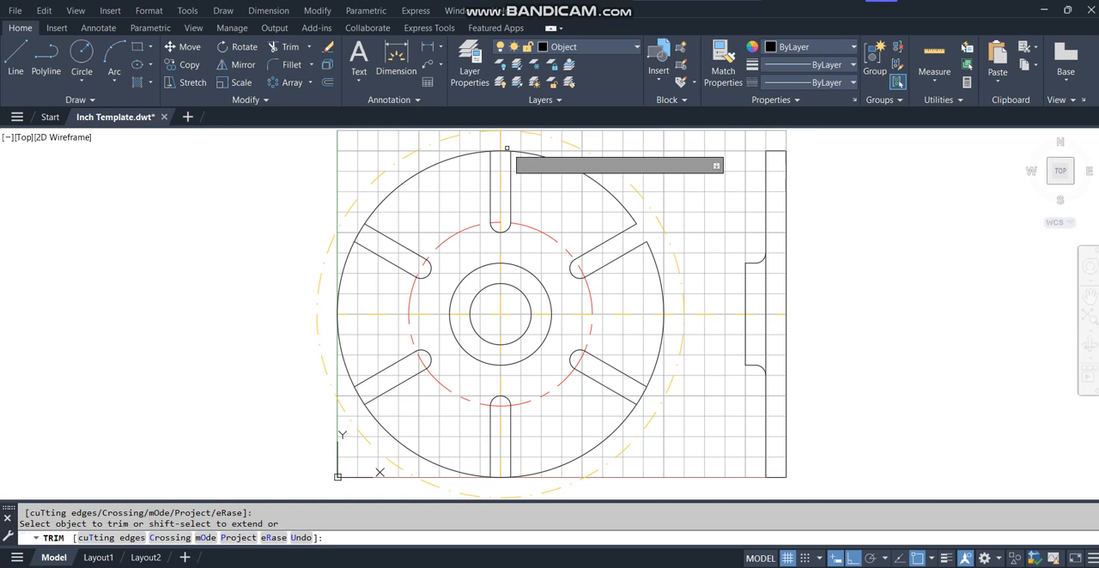
pyautogui.click(497, 150)
pyautogui.click(358, 235)
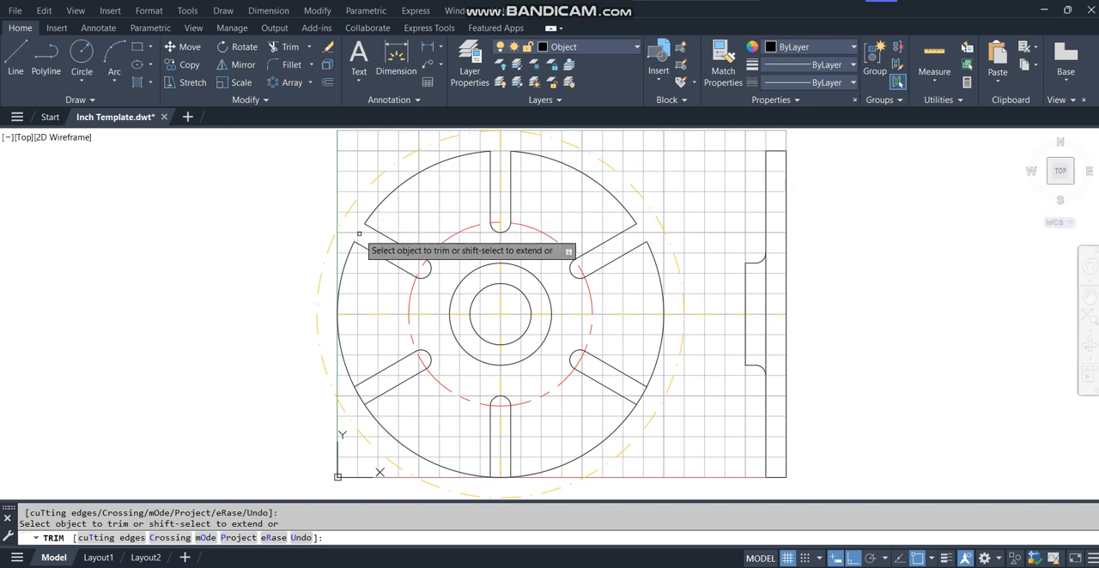
pyautogui.click(362, 397)
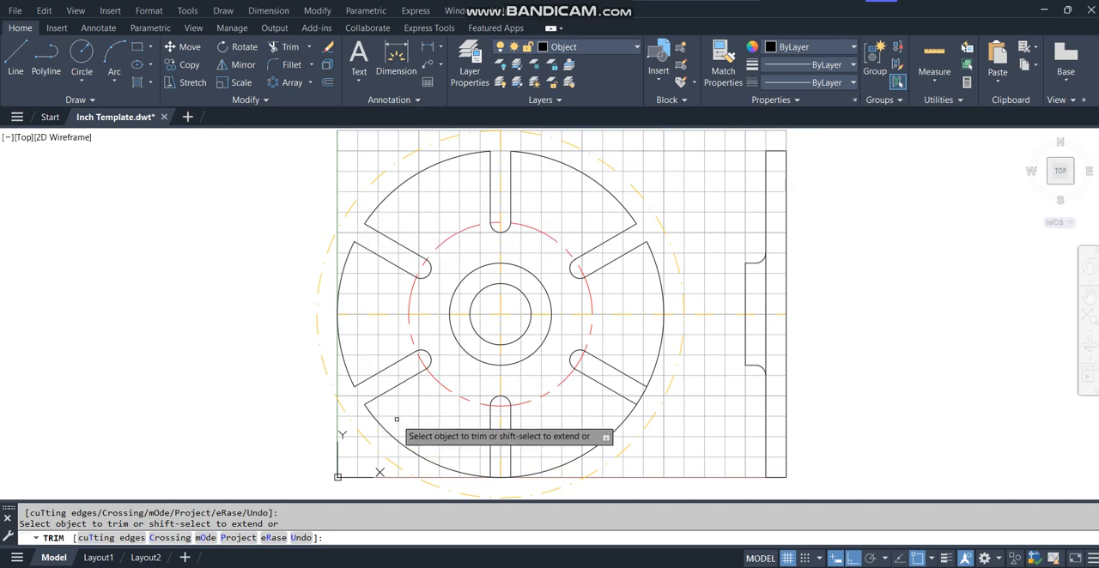
pyautogui.click(495, 477)
pyautogui.click(494, 480)
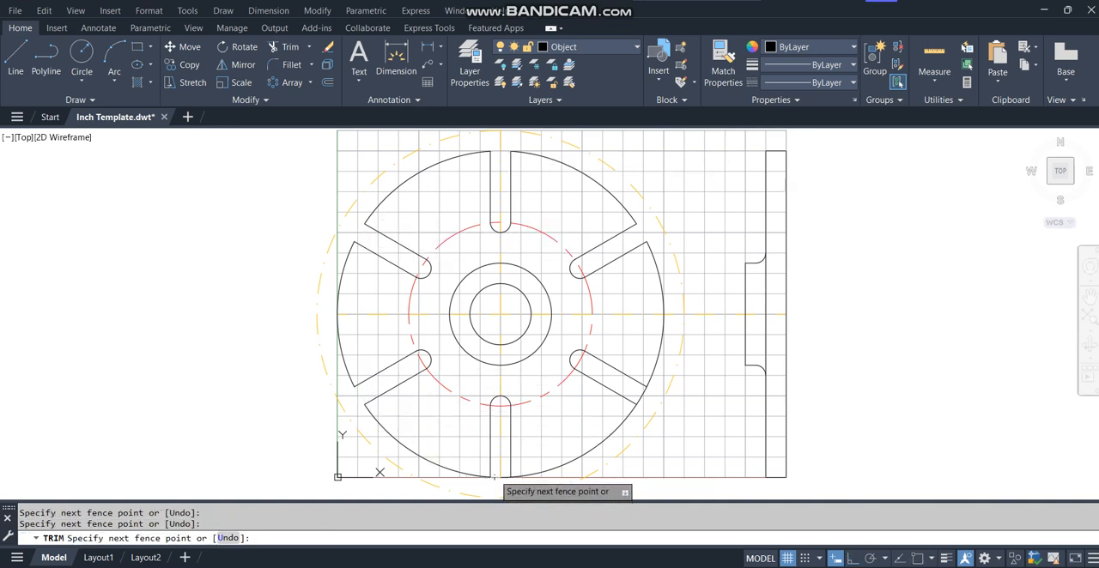
pyautogui.click(495, 477)
pyautogui.click(507, 480)
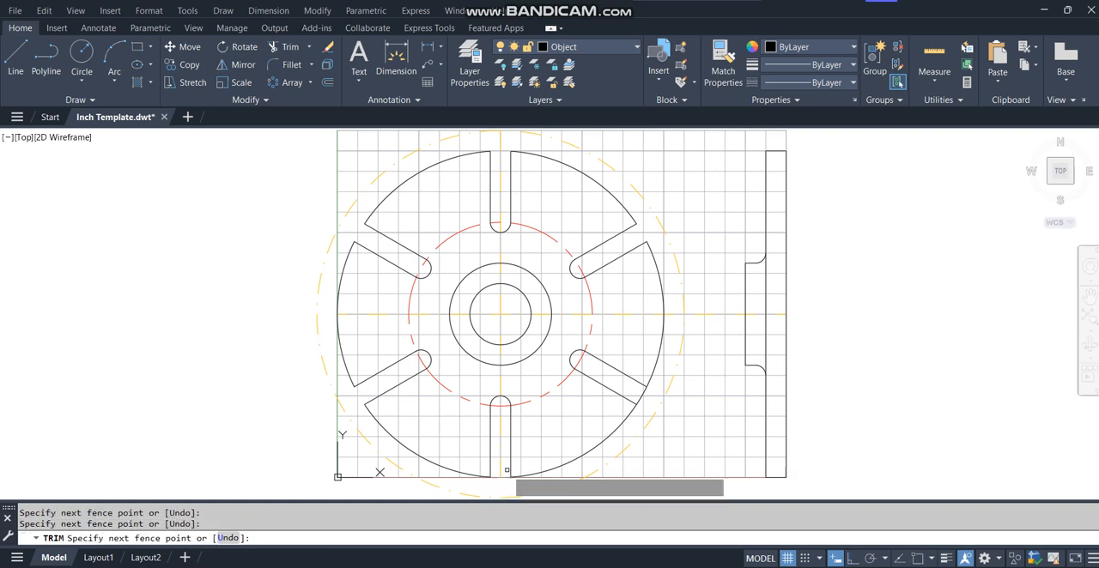
pyautogui.press('Return')
pyautogui.press('Return')
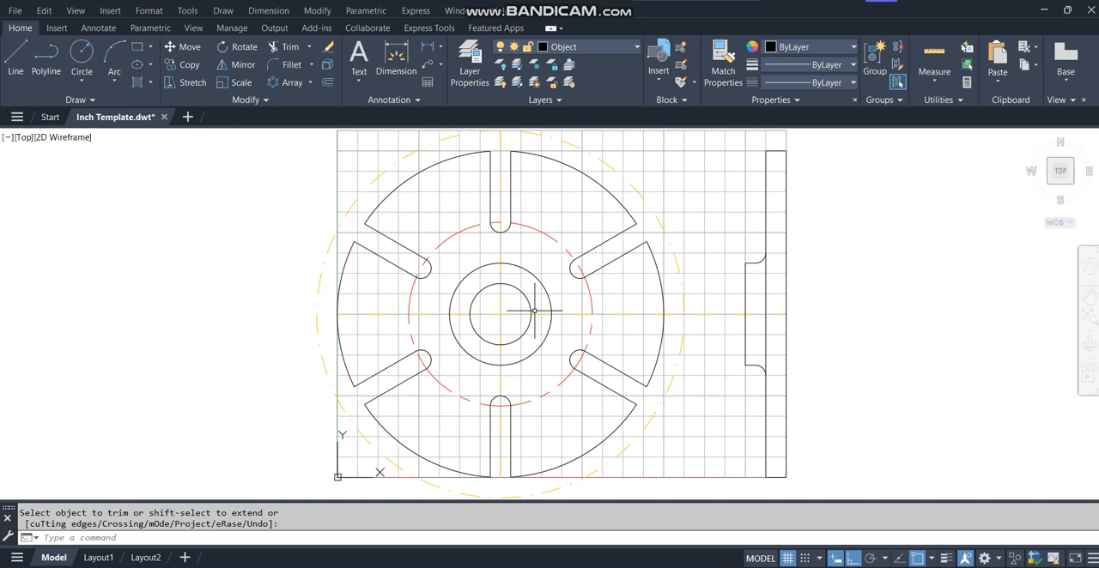
# Stretch the horizontal centerline's left end outward beyond the large construction circle.
pyautogui.press('Escape')
pyautogui.click(343, 315)
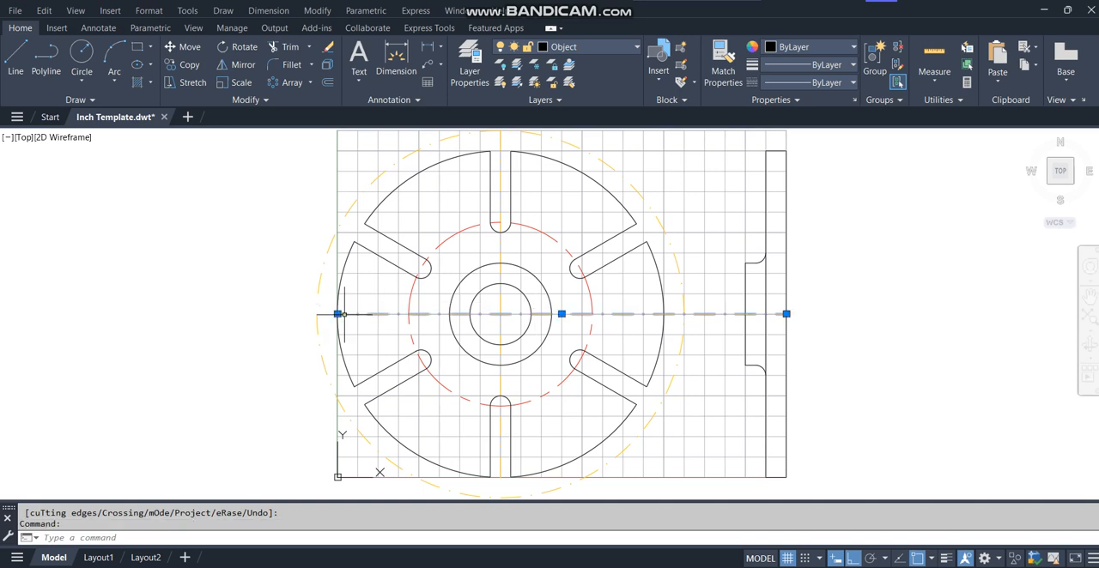
pyautogui.click(338, 315)
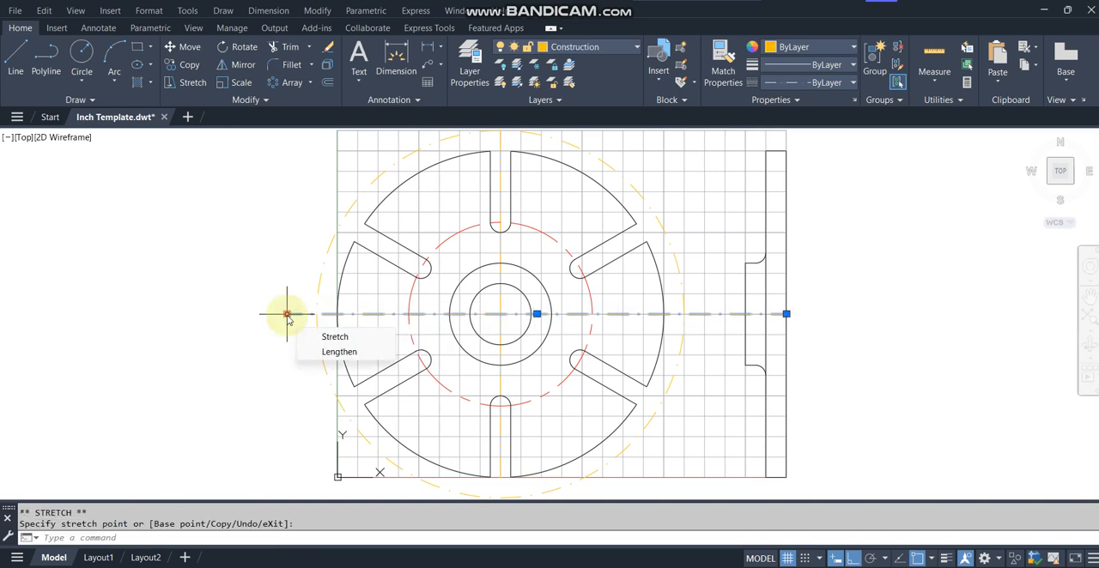
pyautogui.press('Escape')
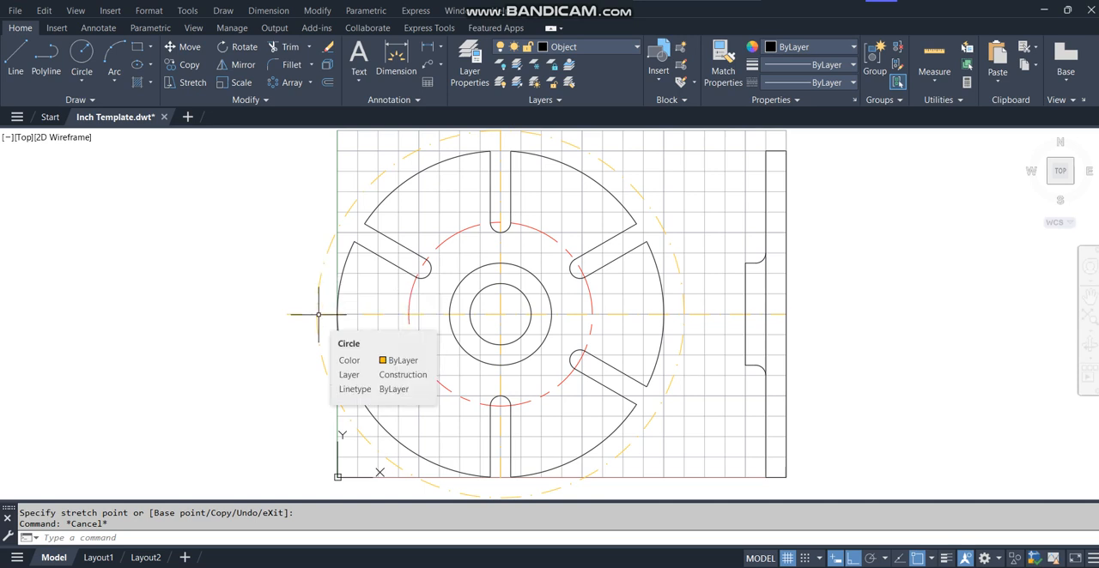
# Draw a circle of radius 1.5 centered where the large construction circle meets the horizontal centerline on the left.
pyautogui.click(82, 53)
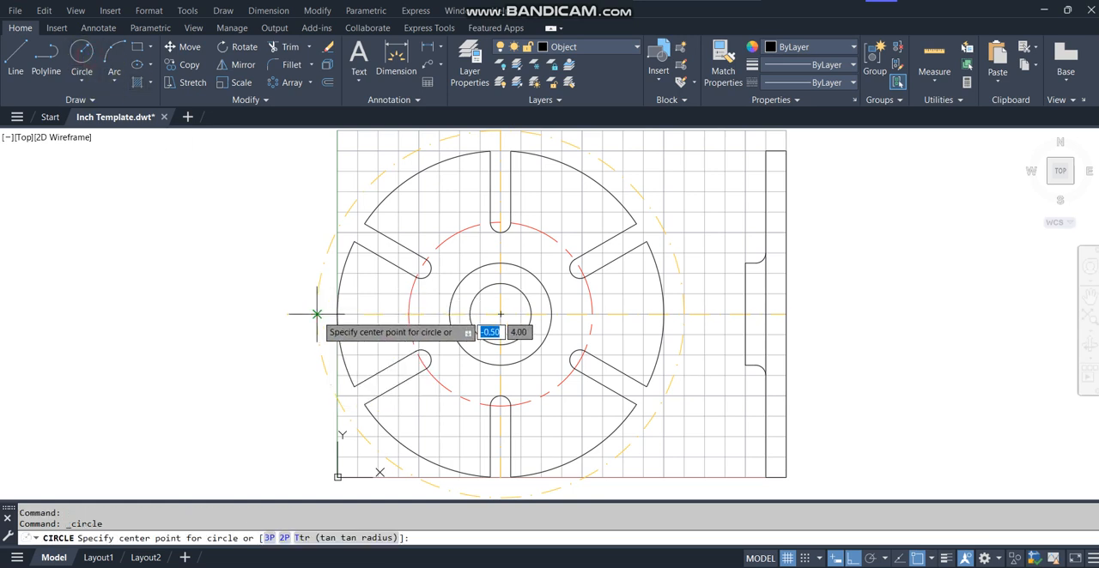
pyautogui.click(317, 314)
pyautogui.write('1.5')
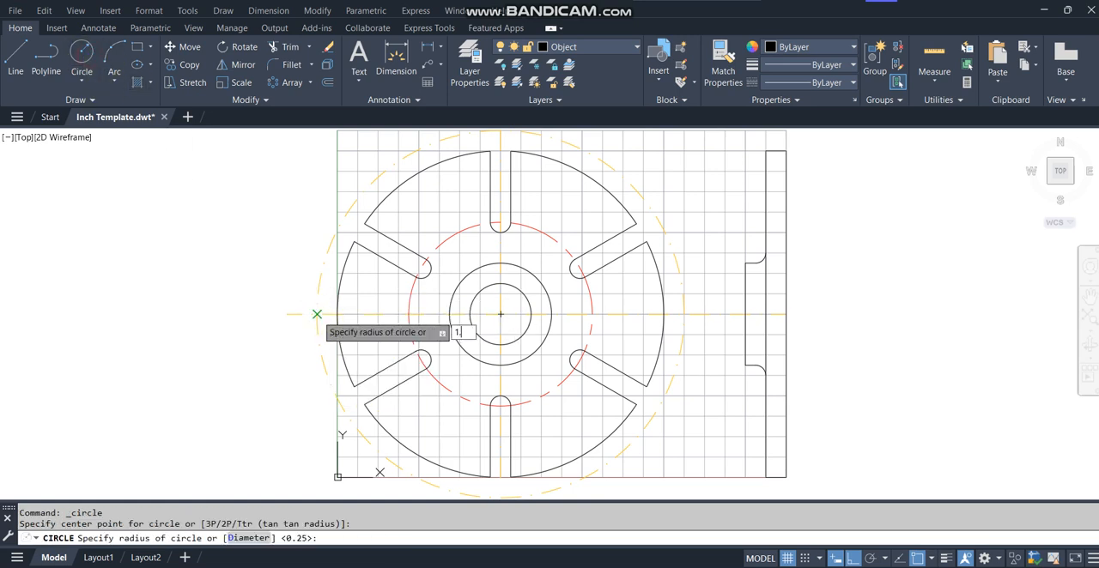
pyautogui.press('Return')
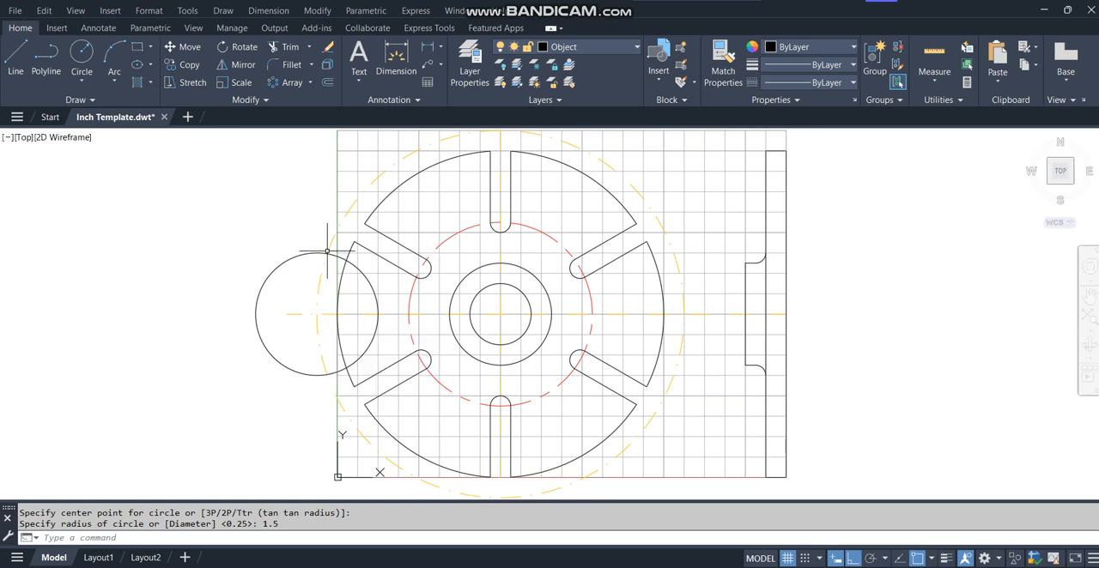
# Trim the 1.5 radius circle outside the part's outer circle, leaving only the inner arc.
pyautogui.write('tr')
pyautogui.press('Return')
pyautogui.click(311, 374)
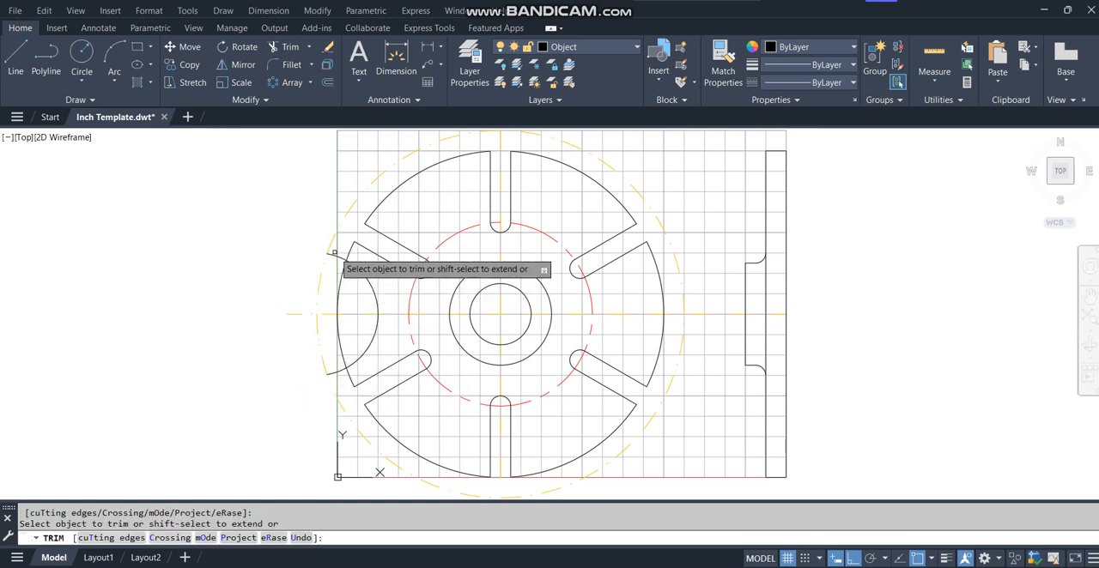
pyautogui.click(334, 371)
pyautogui.press('Return')
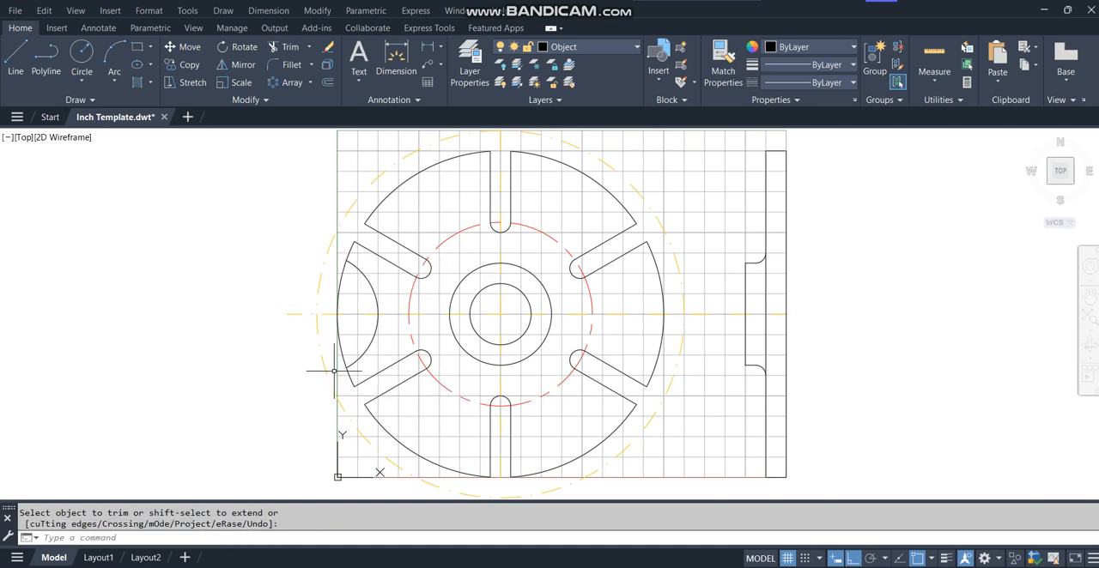
# Create an associative polar array of the arc around the part's center with 6 items, 60 degrees apart over 360 degrees.
pyautogui.click(288, 87)
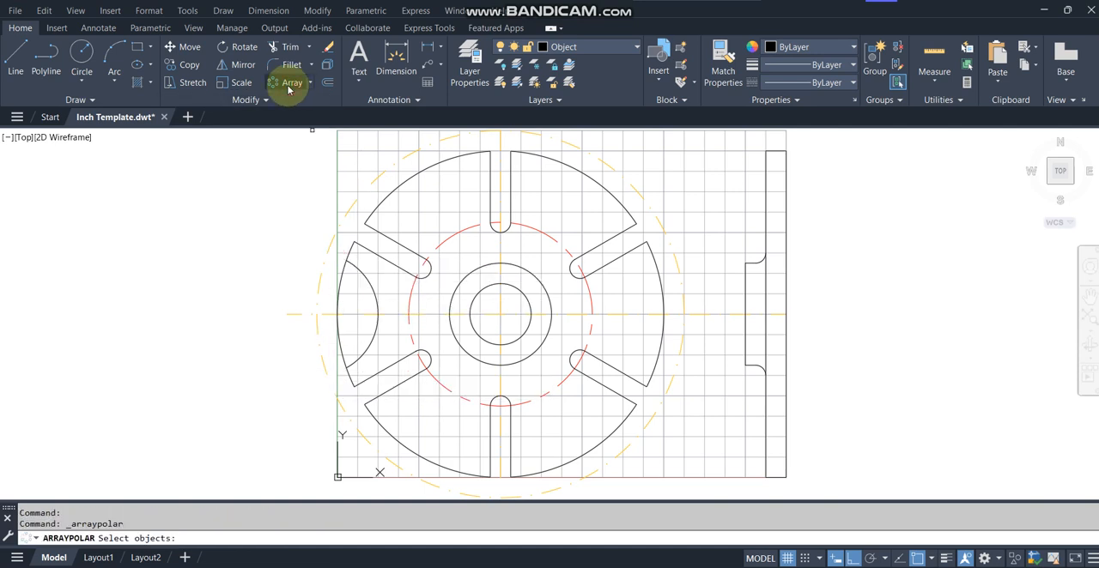
pyautogui.click(378, 321)
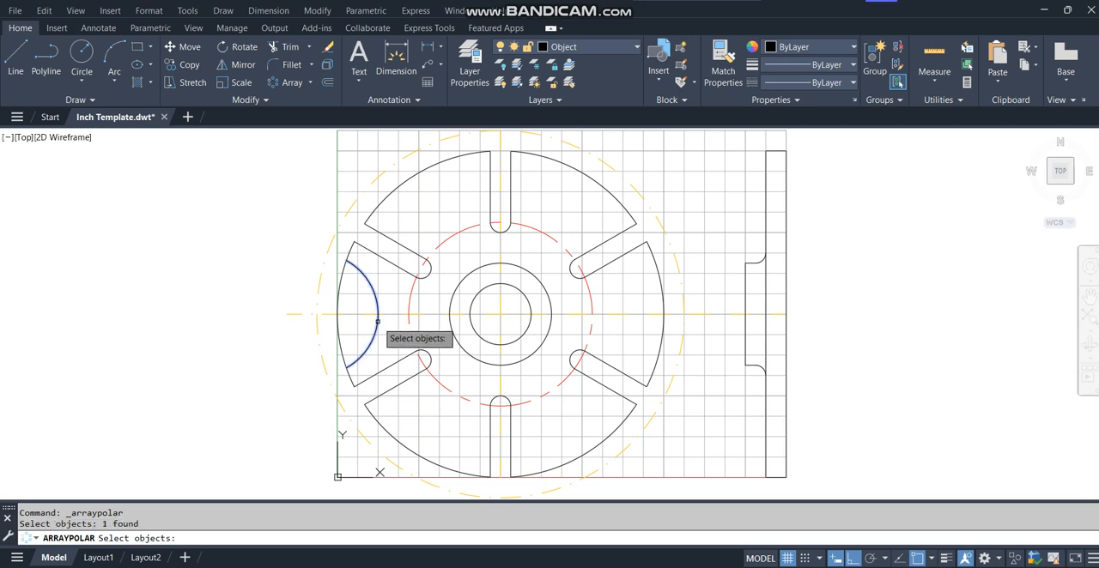
pyautogui.press('Return')
pyautogui.click(501, 314)
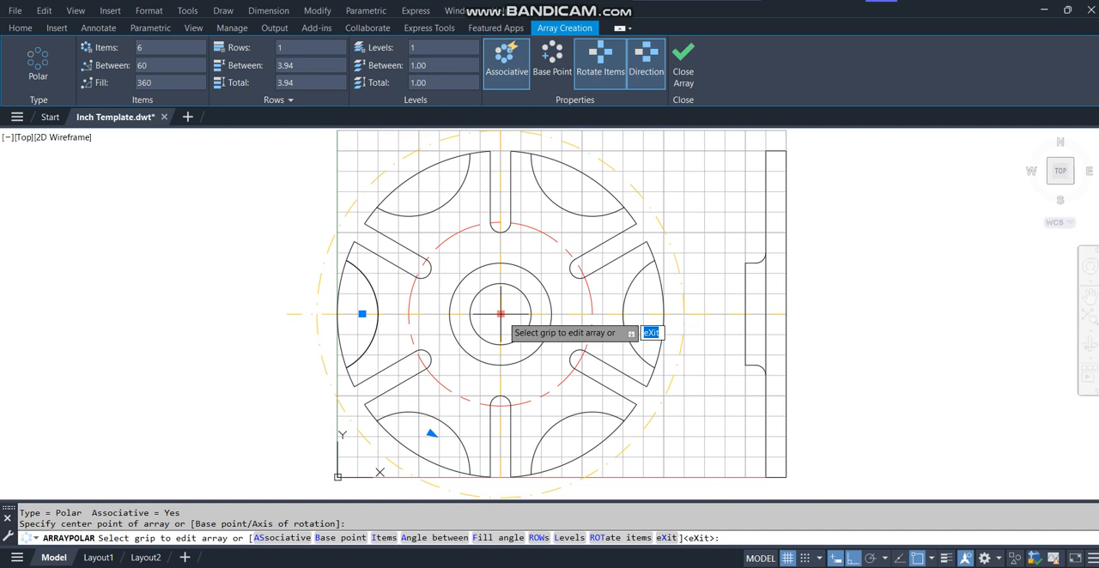
pyautogui.click(683, 58)
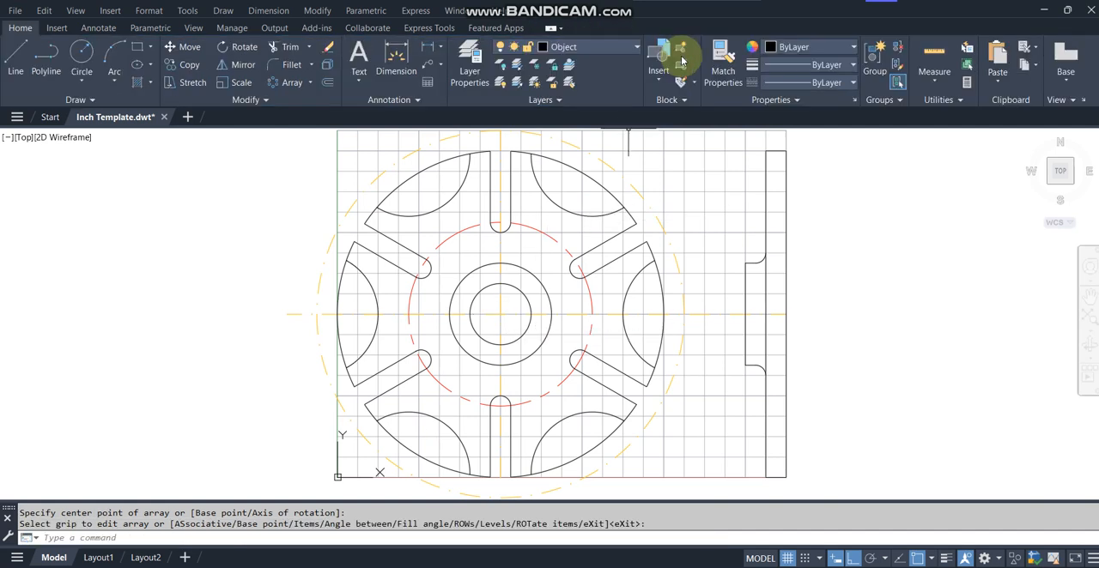
# Trim the outer circle's segments across the six arrayed arcs to open the scallops, and turn off the grid.
pyautogui.click(284, 46)
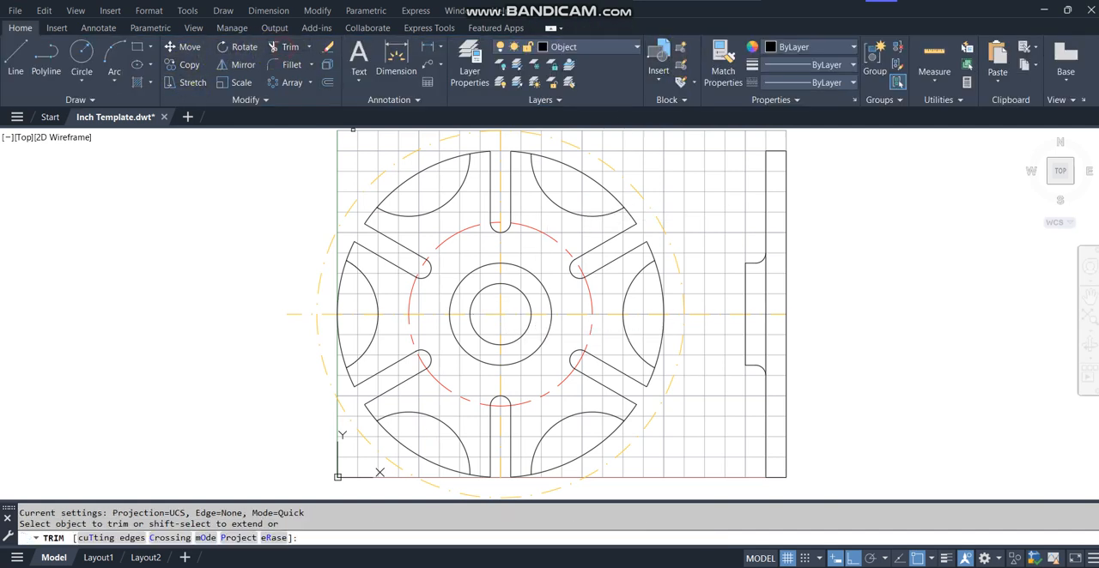
pyautogui.click(342, 288)
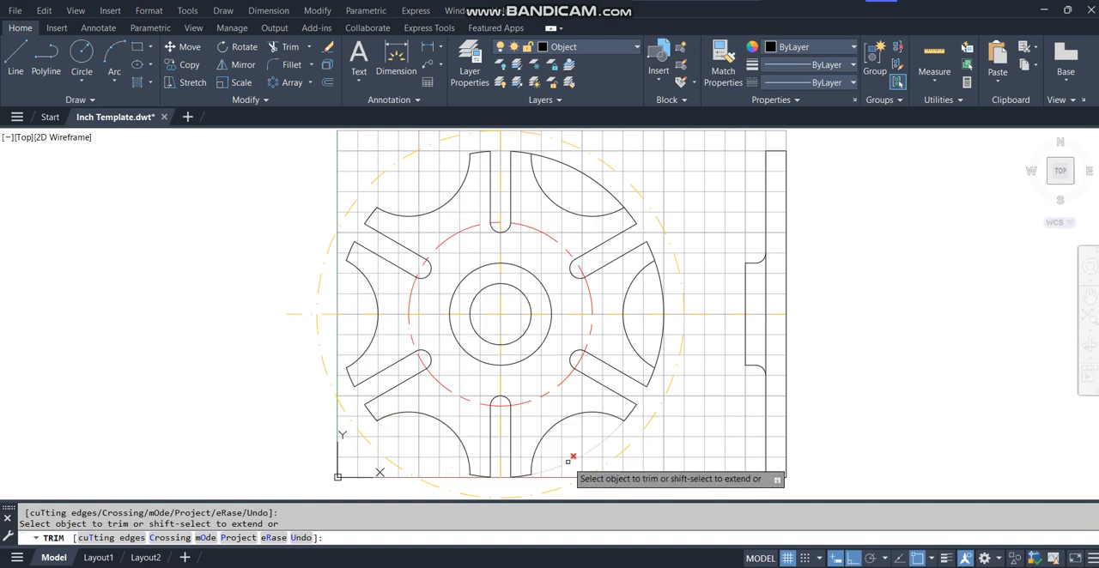
pyautogui.click(661, 310)
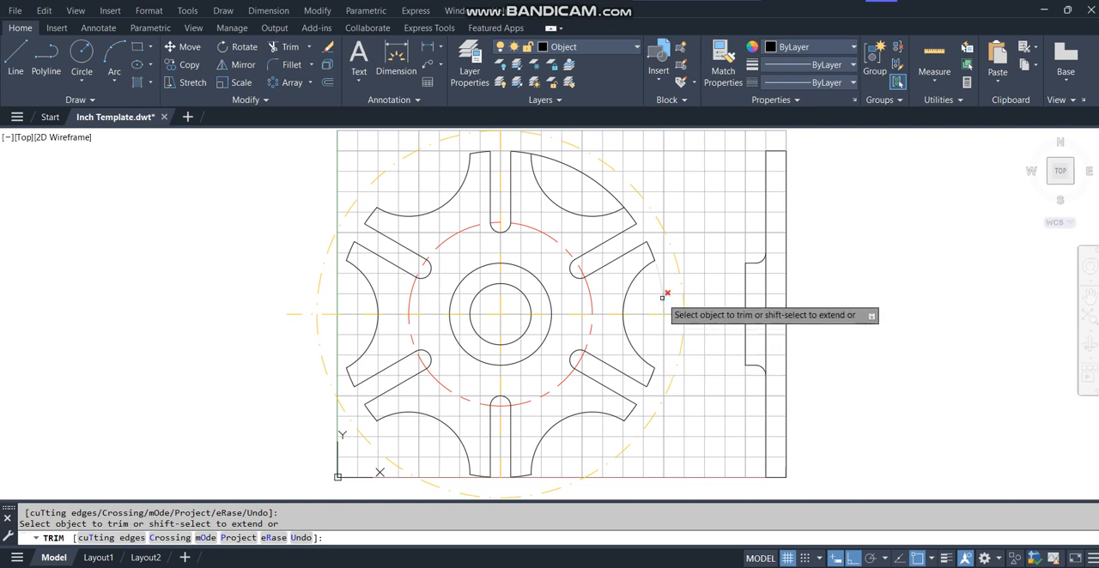
pyautogui.click(617, 197)
pyautogui.press('Return')
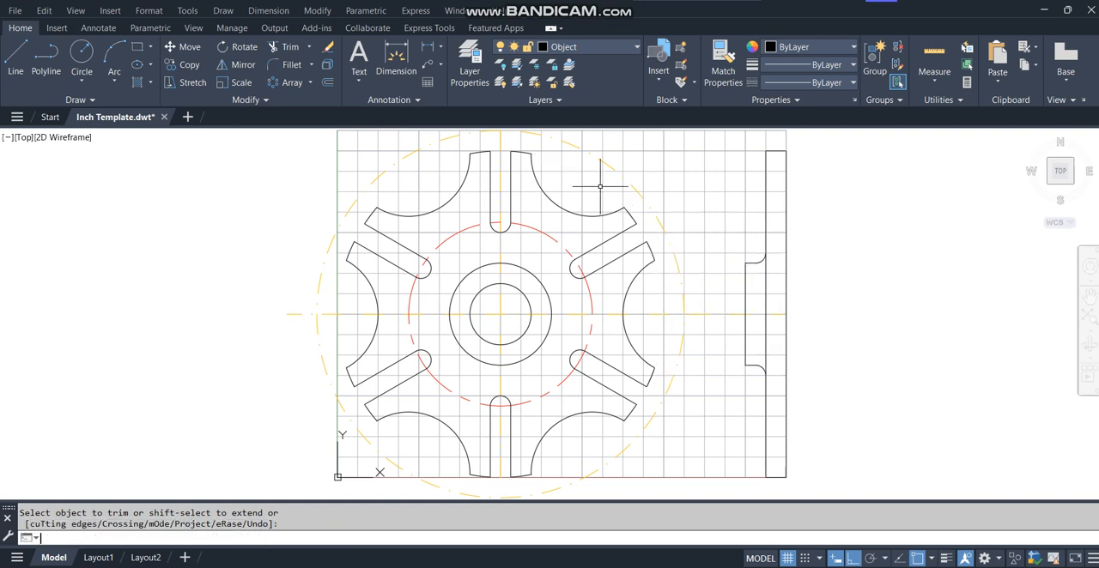
pyautogui.click(786, 559)
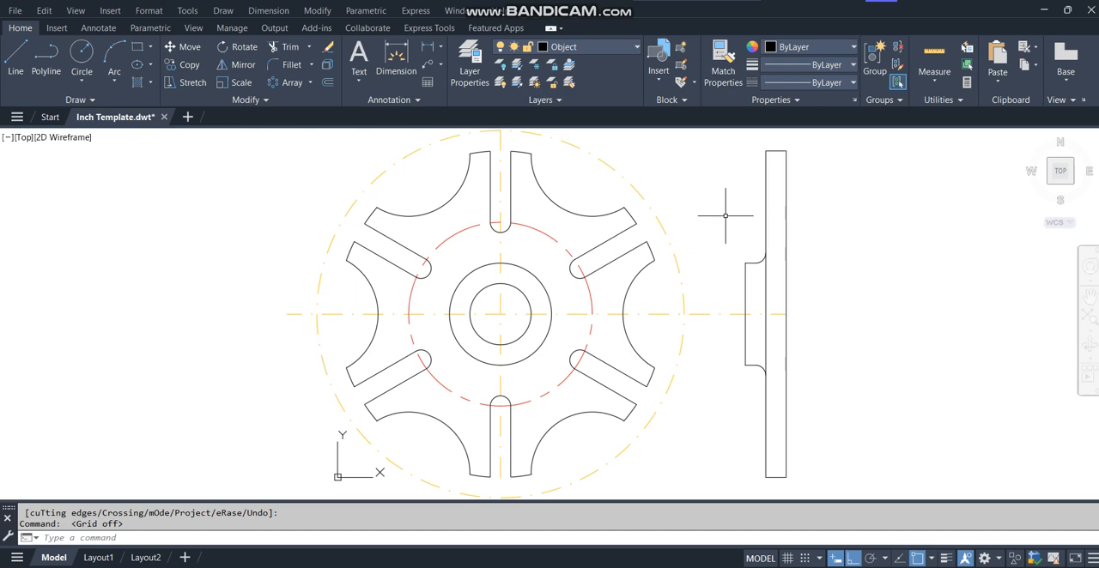
# Offset the innermost circle of the hub outward by 0.2.
pyautogui.write('z')
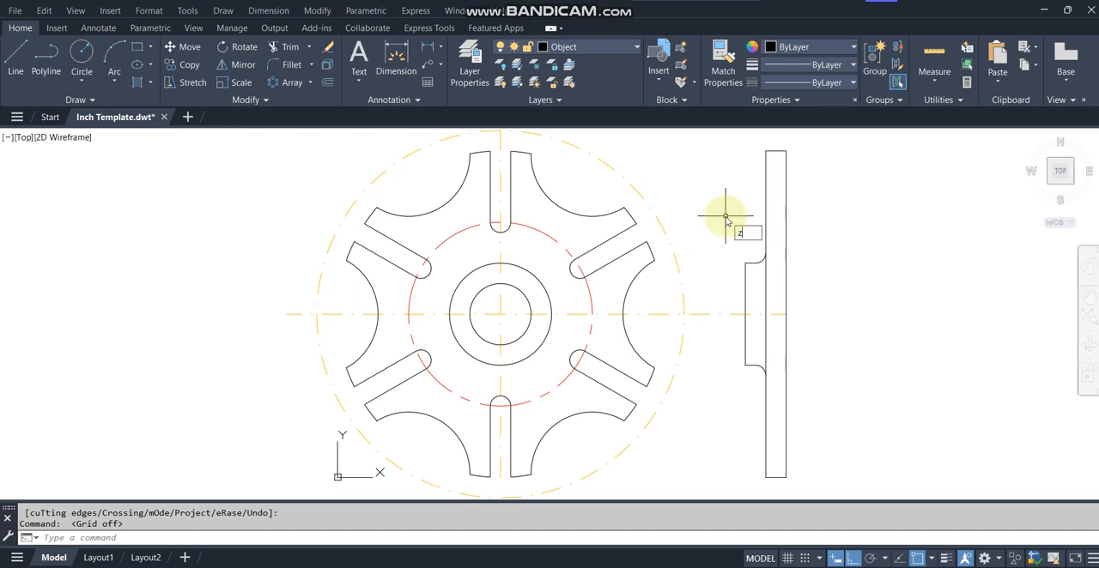
pyautogui.press('Return')
pyautogui.write('w')
pyautogui.press('Return')
pyautogui.click(440, 360)
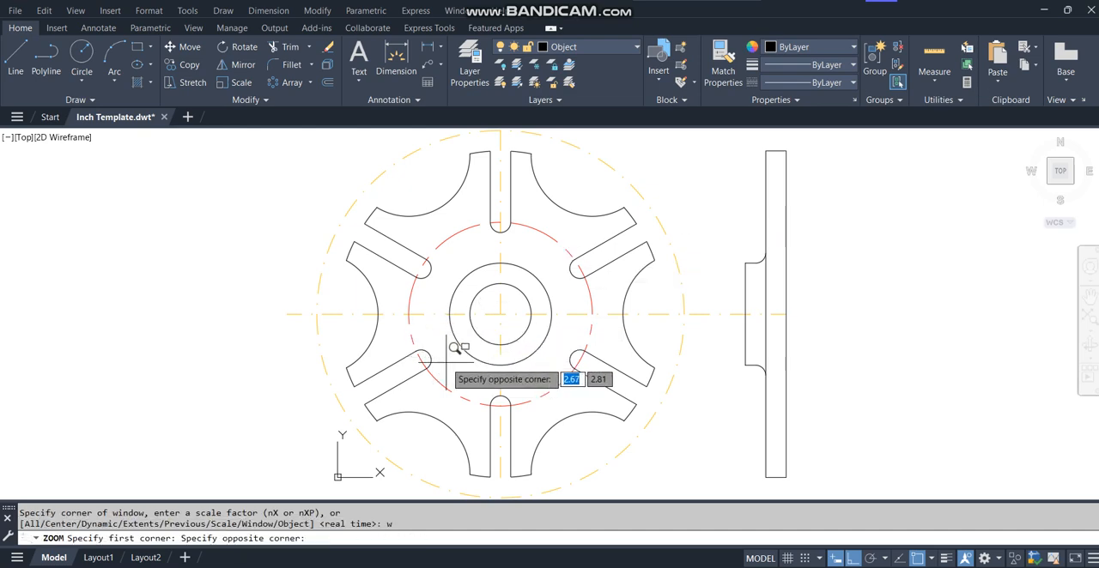
pyautogui.click(568, 237)
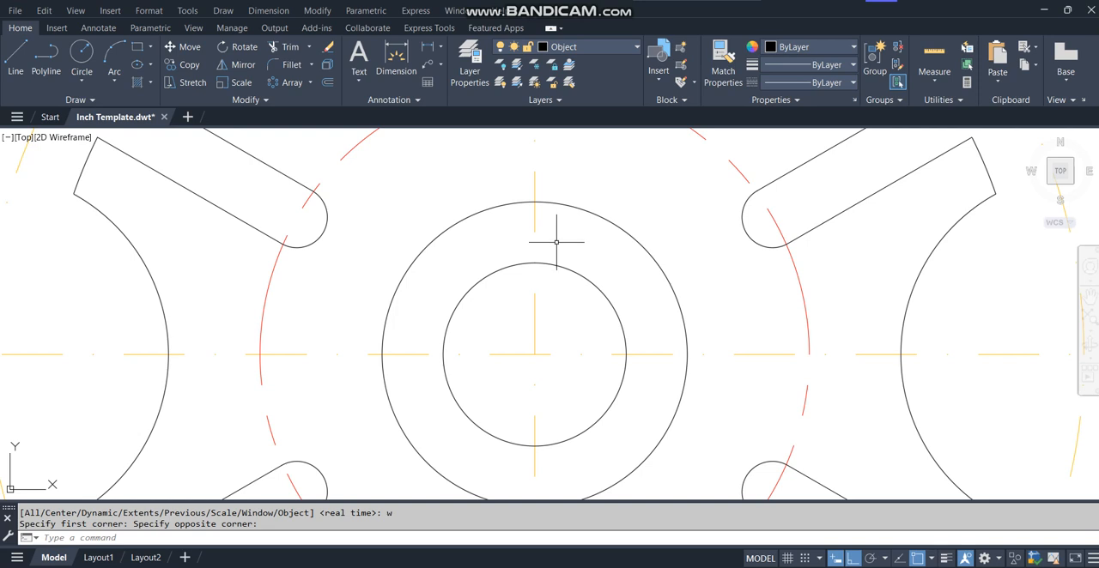
pyautogui.write('o')
pyautogui.press('Return')
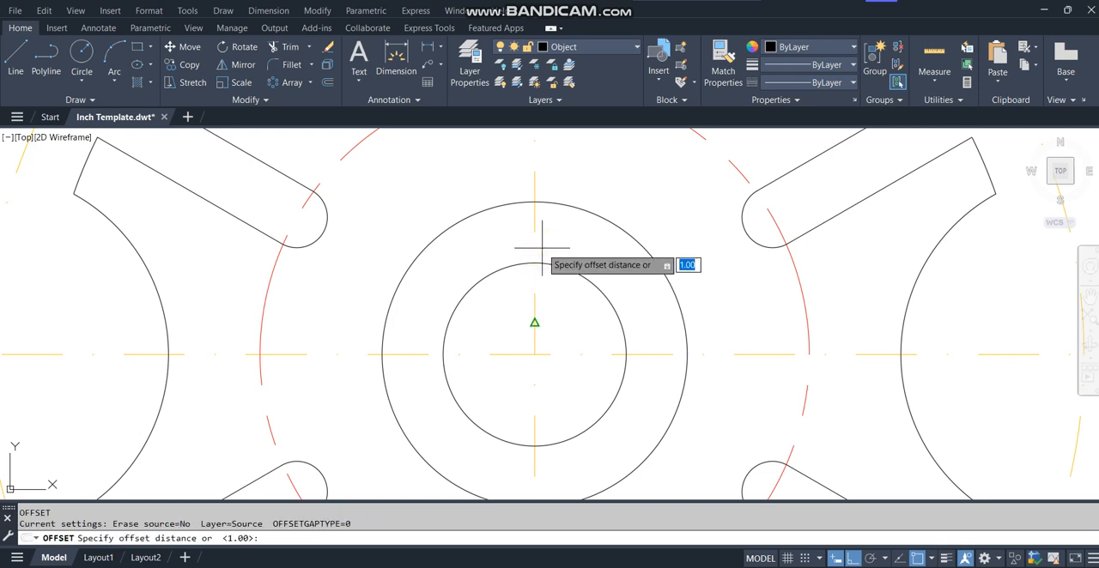
pyautogui.write('.2')
pyautogui.press('Return')
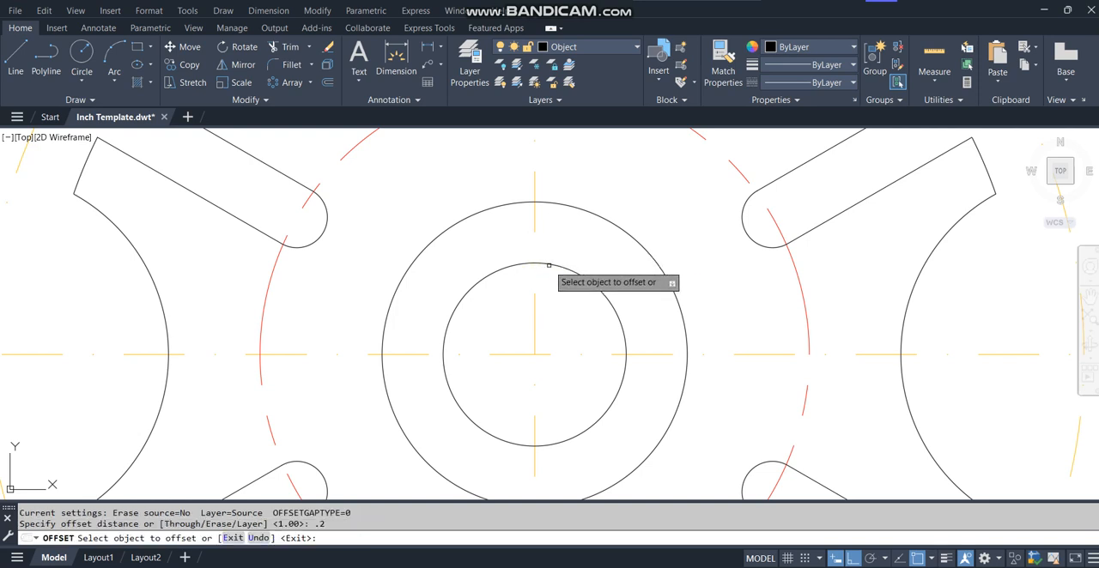
pyautogui.click(546, 264)
pyautogui.click(566, 229)
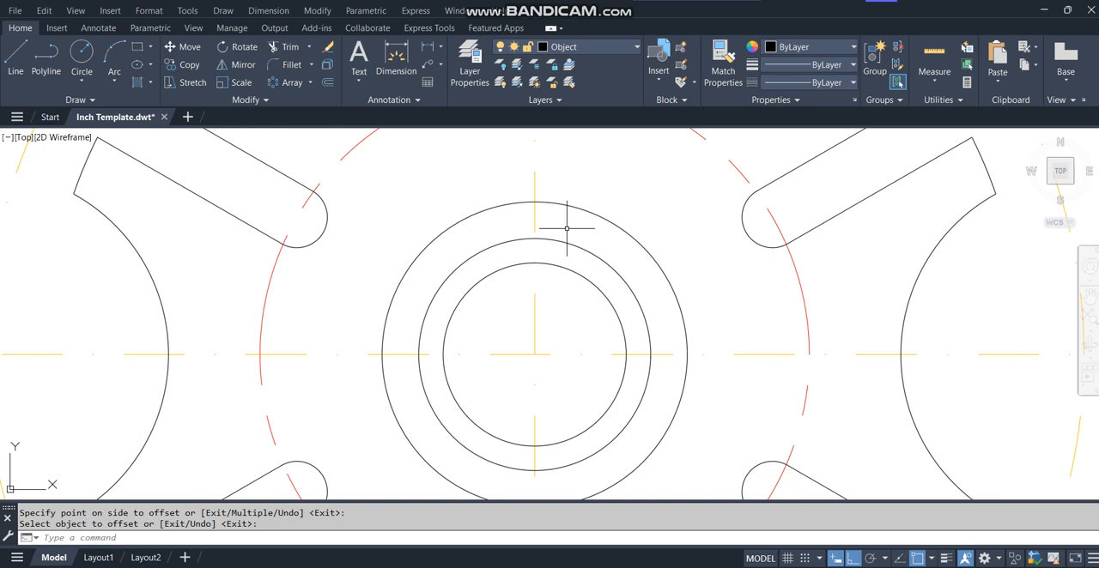
pyautogui.press('Escape')
# Draw a short vertical line from the offset circle's top quadrant down to the top of the innermost circle.
pyautogui.write('l')
pyautogui.press('Return')
pyautogui.click(535, 239)
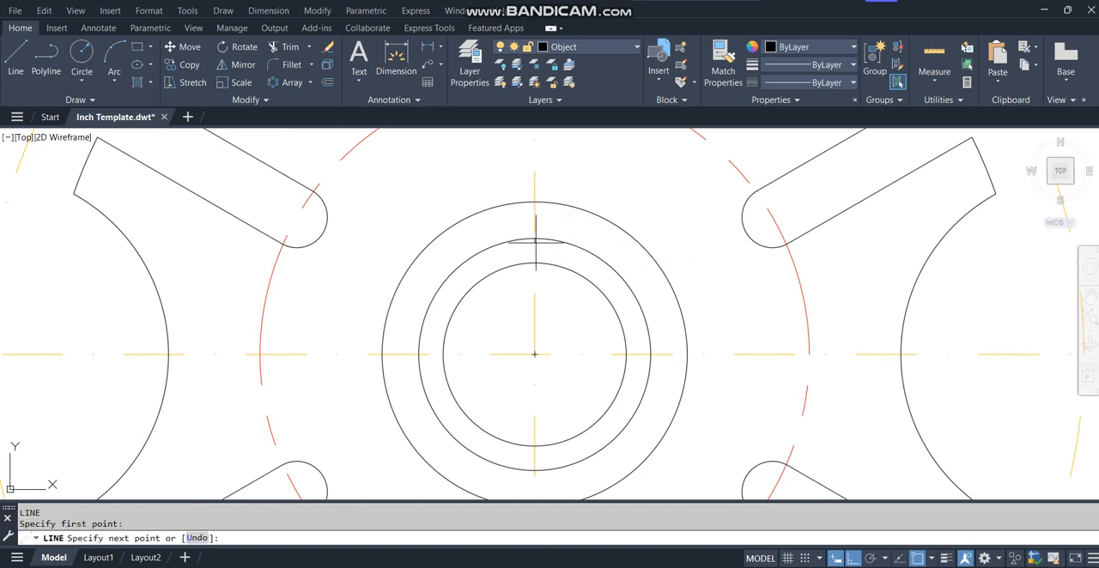
pyautogui.click(536, 265)
pyautogui.press('Return')
# Offset the short vertical line above the bore by 0.18 to both sides to form the keyway walls.
pyautogui.write('o')
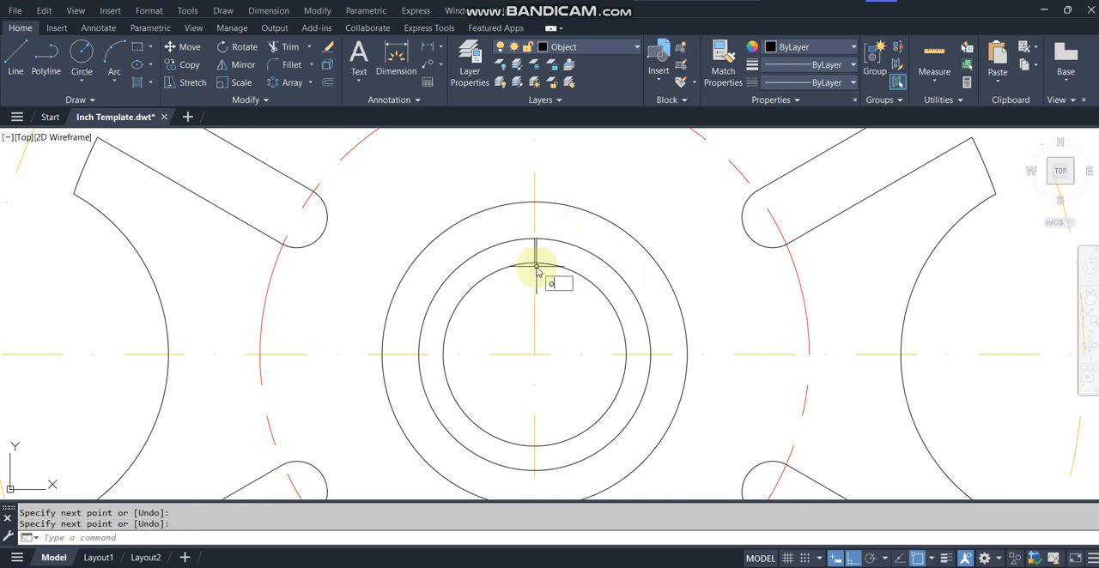
pyautogui.press('Return')
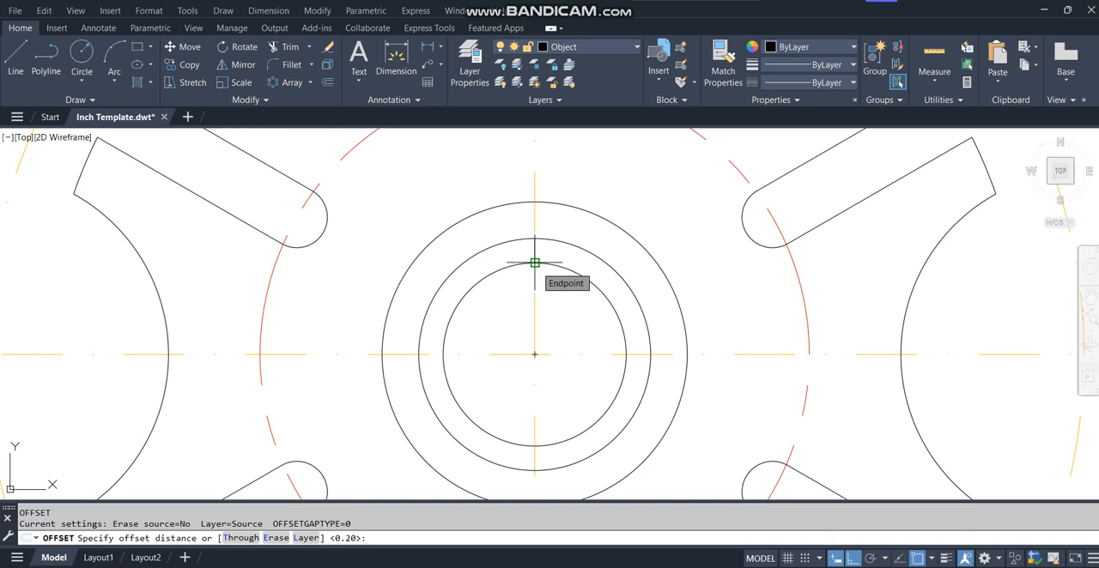
pyautogui.write('.18')
pyautogui.press('Return')
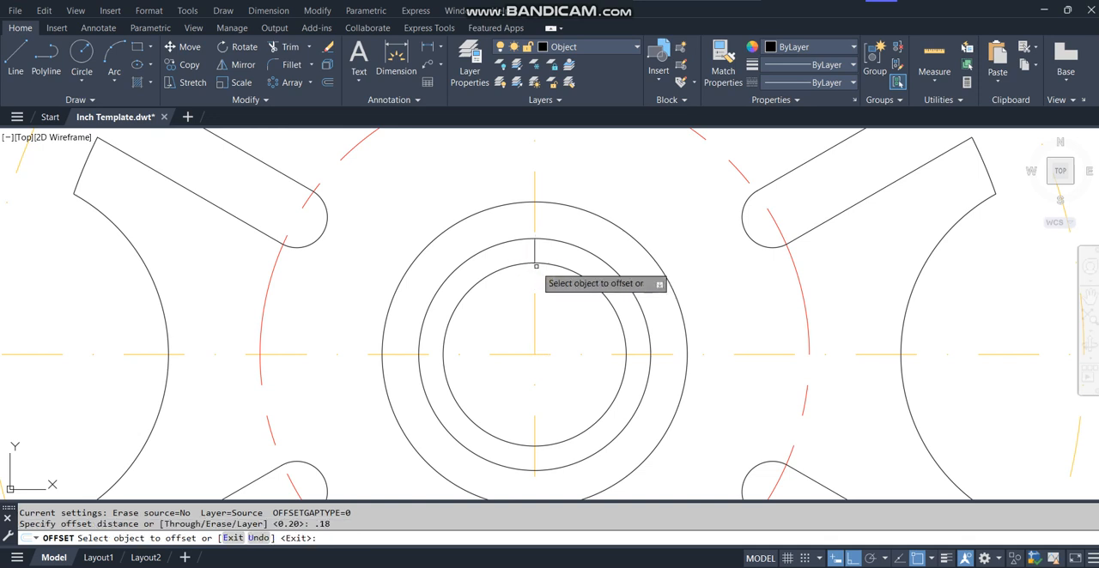
pyautogui.click(534, 241)
pyautogui.click(517, 249)
pyautogui.click(532, 247)
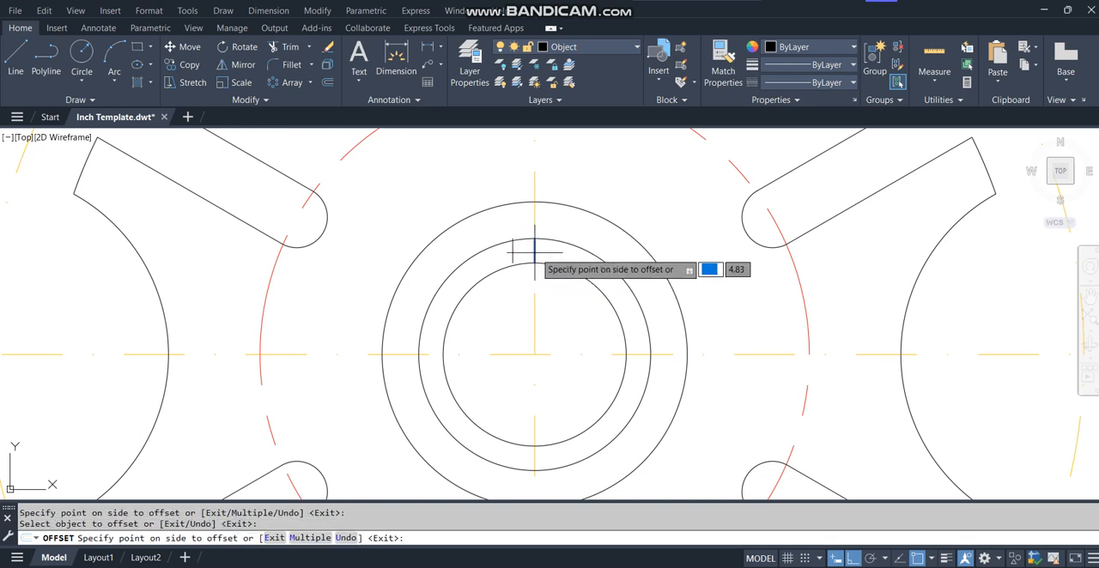
pyautogui.click(565, 252)
pyautogui.press('Return')
# Extend the lower ends of the two offset keyway lines down to the bore circle.
pyautogui.write('ex')
pyautogui.press('Return')
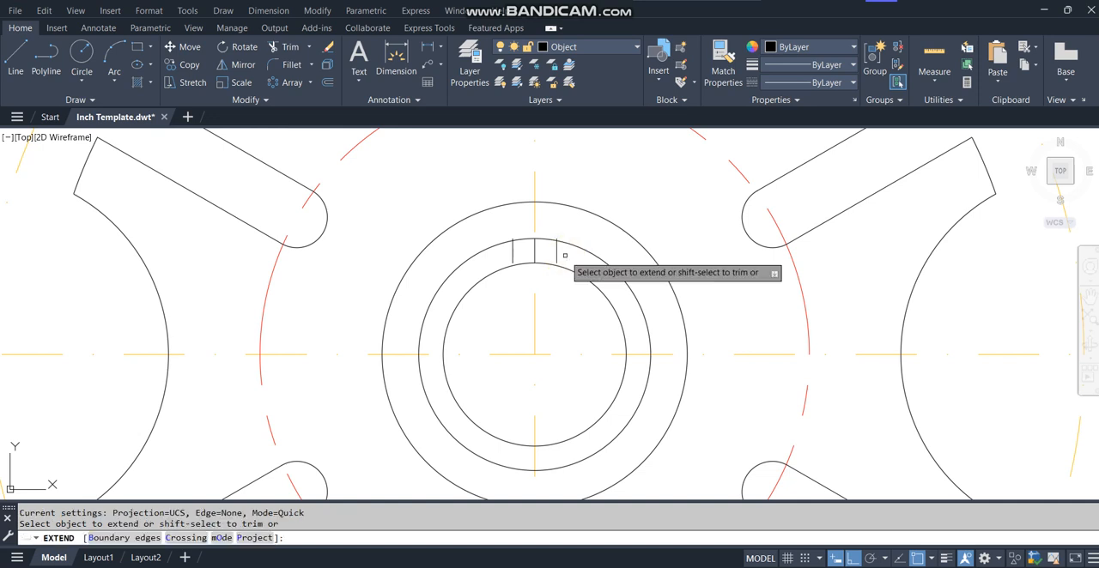
pyautogui.press('Return')
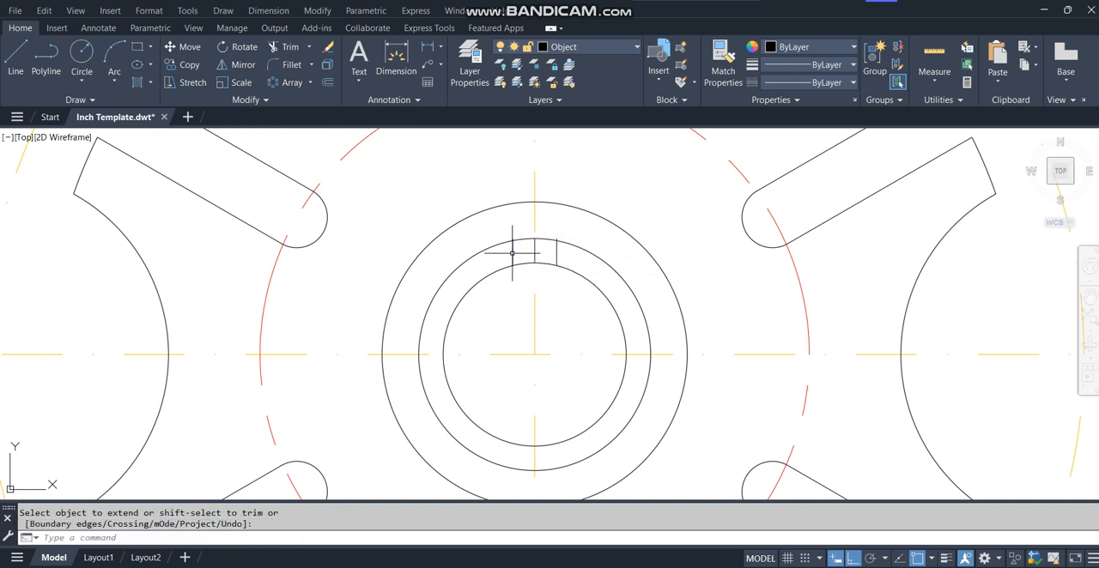
# Remove the helper circle through the keyway's top by trimming its segments and erasing the remaining arc.
pyautogui.write('tr')
pyautogui.press('Return')
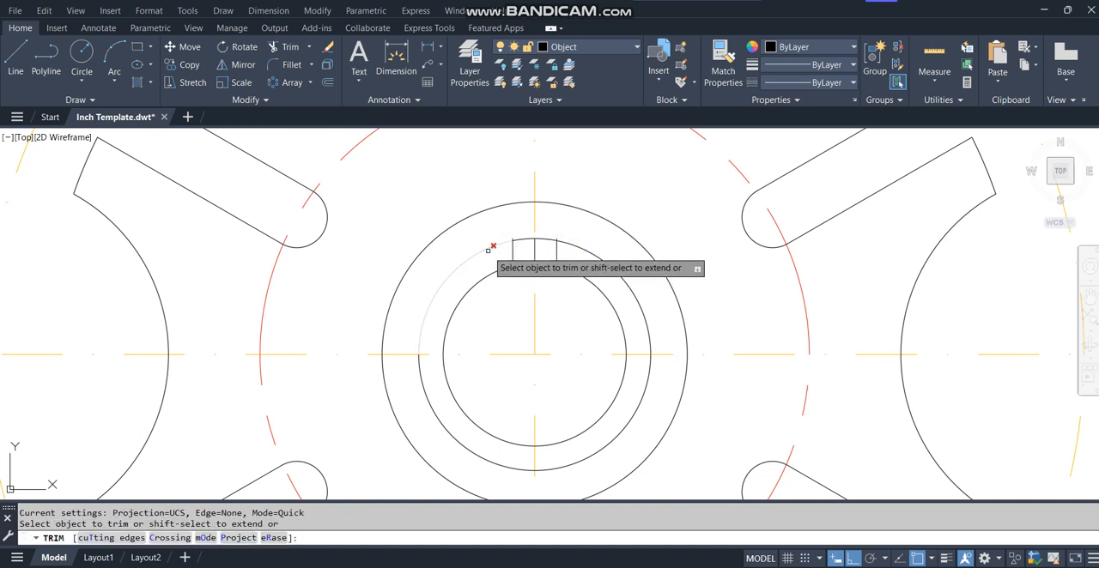
pyautogui.click(487, 250)
pyautogui.click(421, 363)
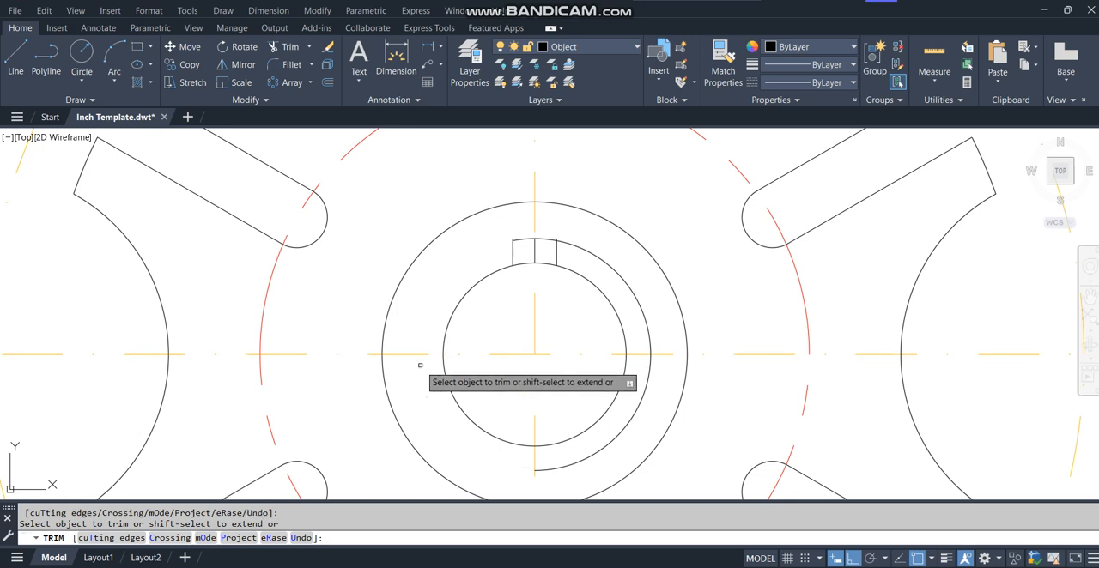
pyautogui.press('Escape')
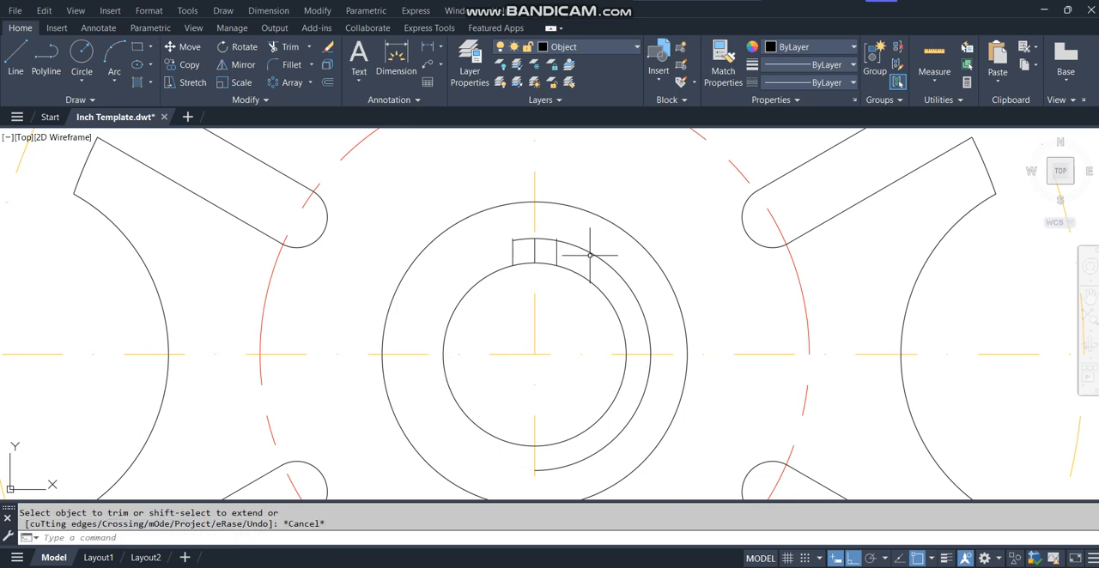
pyautogui.click(595, 254)
pyautogui.press('Delete')
# Draw a horizontal line joining the upper ends of the two keyway walls.
pyautogui.write('l')
pyautogui.press('Return')
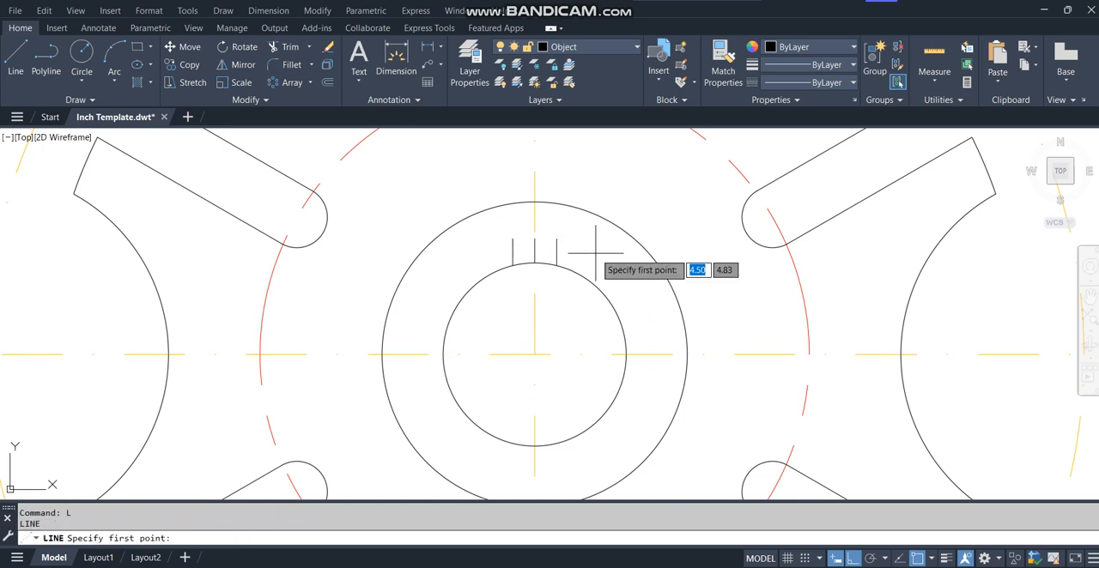
pyautogui.click(556, 238)
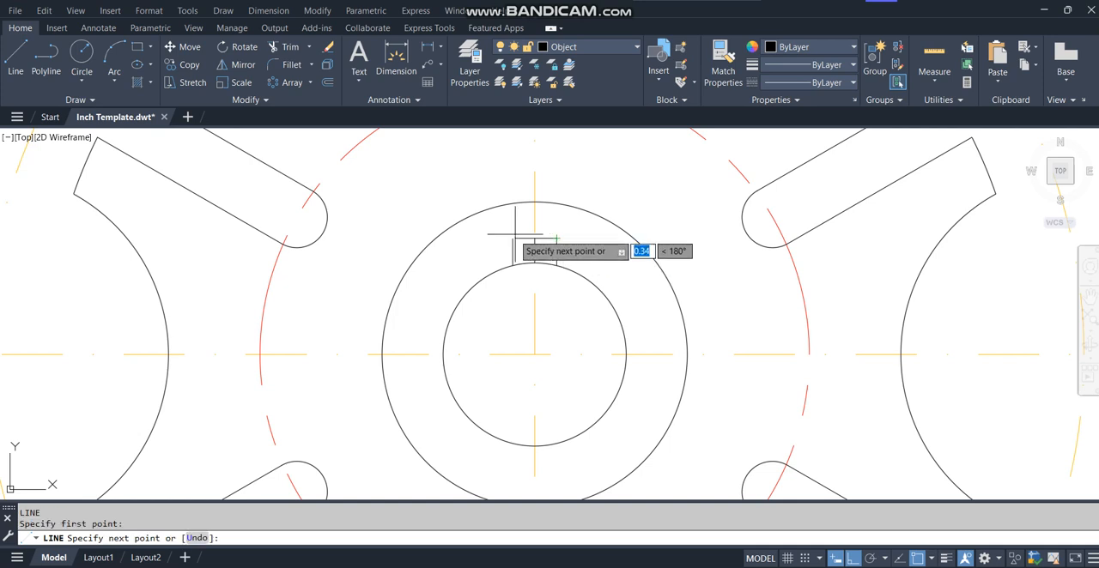
pyautogui.click(513, 238)
pyautogui.press('Return')
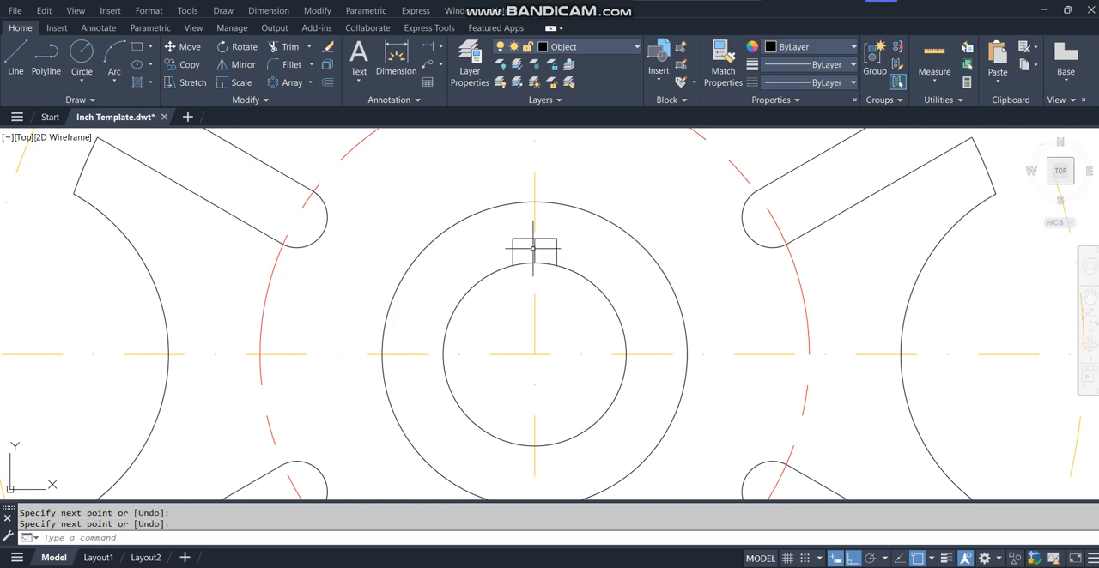
# Erase the keyway's middle line and trim the bore circle between the keyway walls.
pyautogui.click(534, 250)
pyautogui.press('Delete')
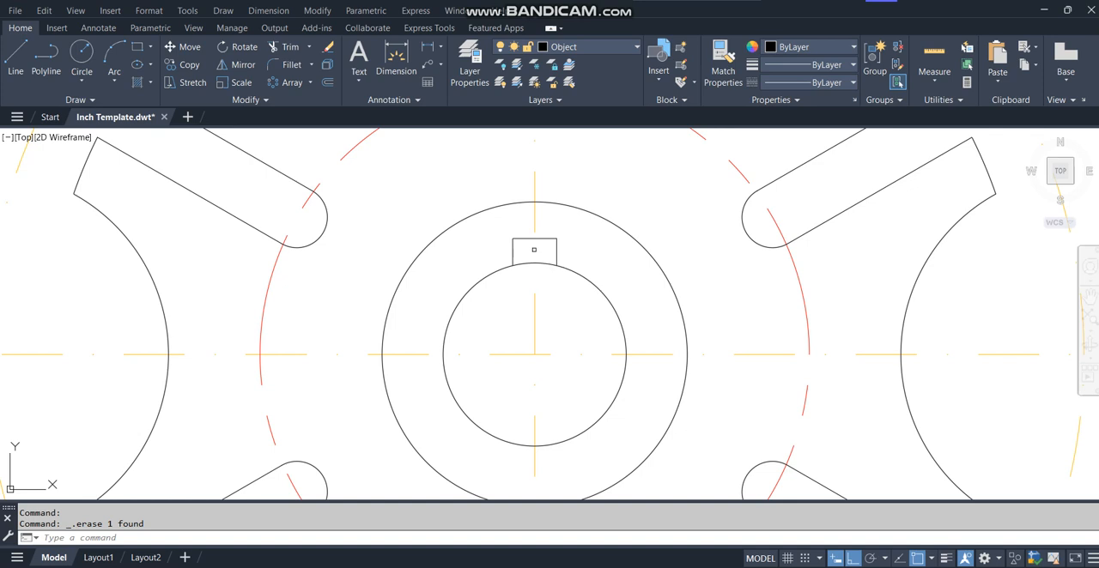
pyautogui.write('tr')
pyautogui.press('Return')
pyautogui.click(525, 262)
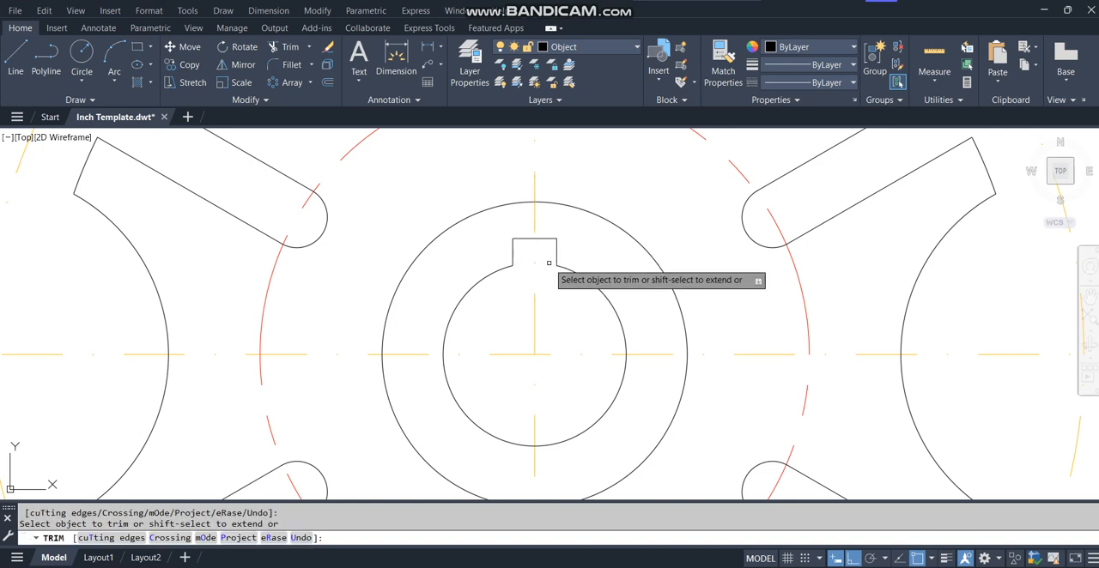
pyautogui.press('Return')
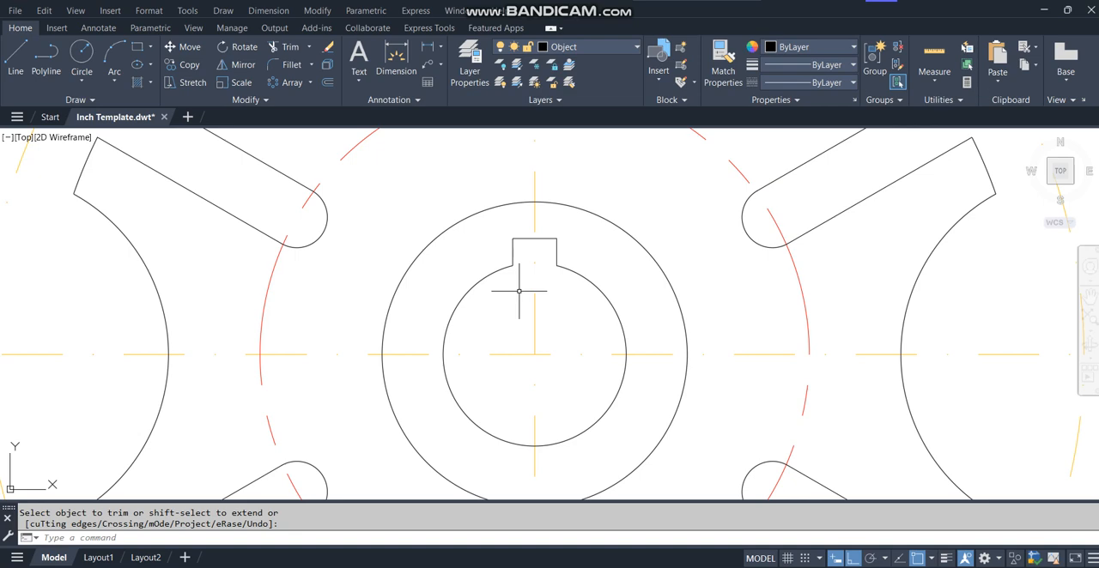
# Make Hidden the current layer and draw a horizontal line from the keyway's upper right corner to the side view's far edge.
pyautogui.write('z')
pyautogui.press('Return')
pyautogui.write('p')
pyautogui.press('Return')
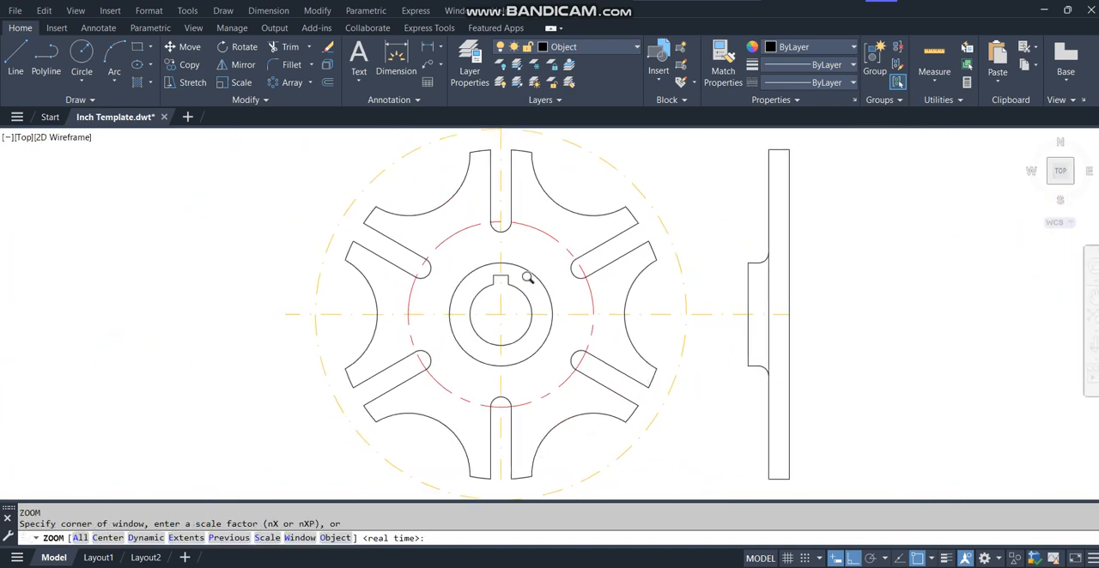
pyautogui.click(606, 46)
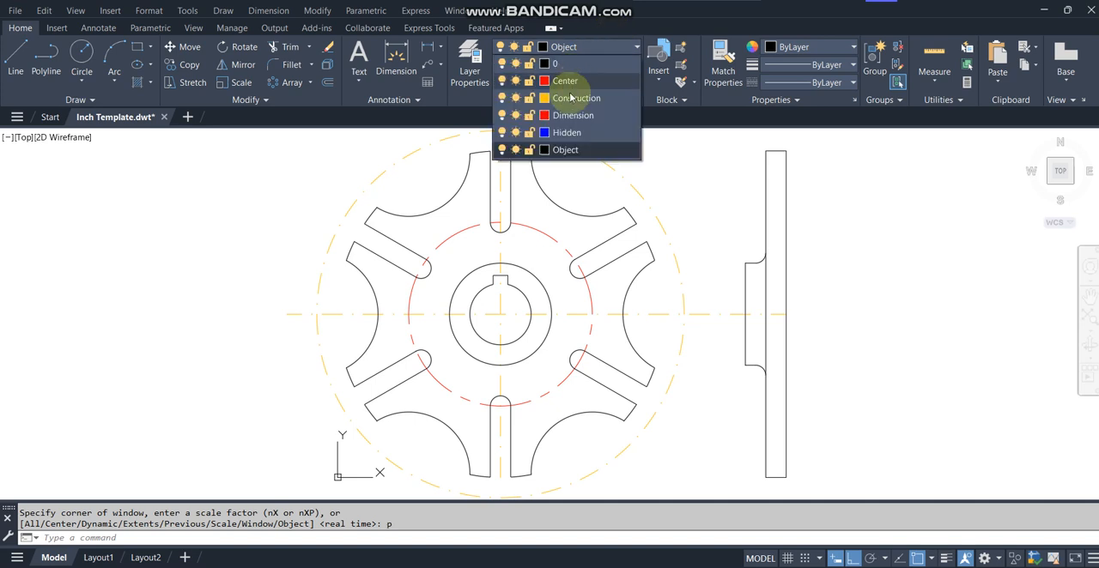
pyautogui.click(569, 134)
pyautogui.click(17, 60)
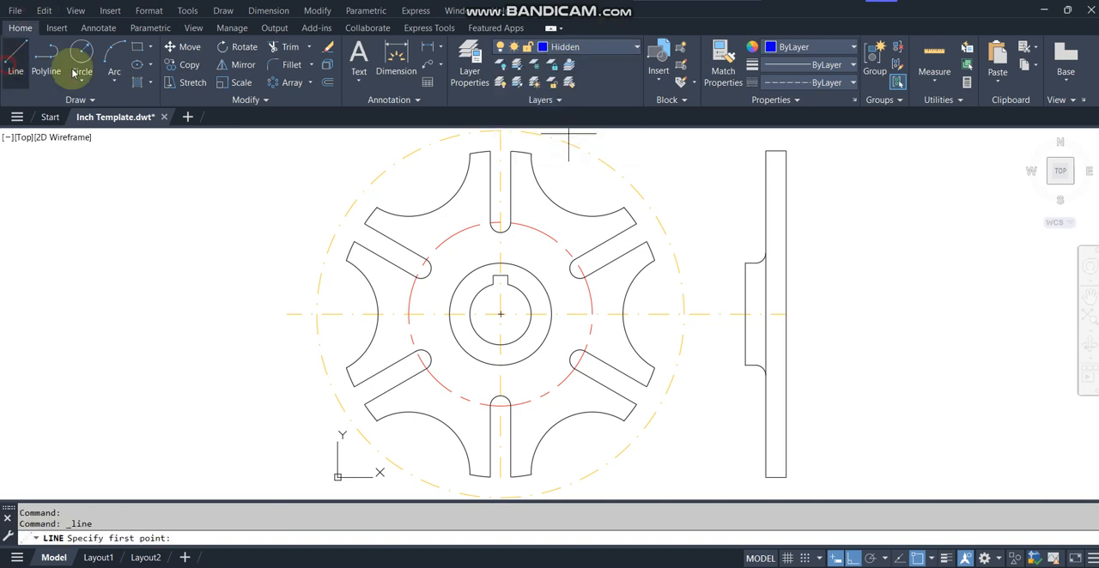
pyautogui.click(508, 276)
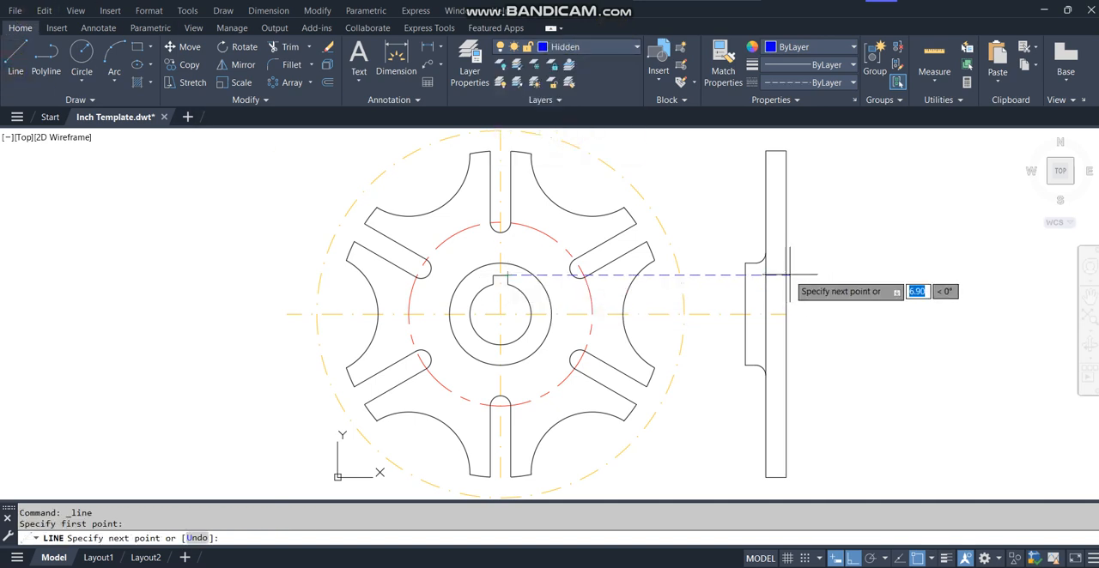
pyautogui.click(786, 276)
pyautogui.press('Return')
pyautogui.press('Return')
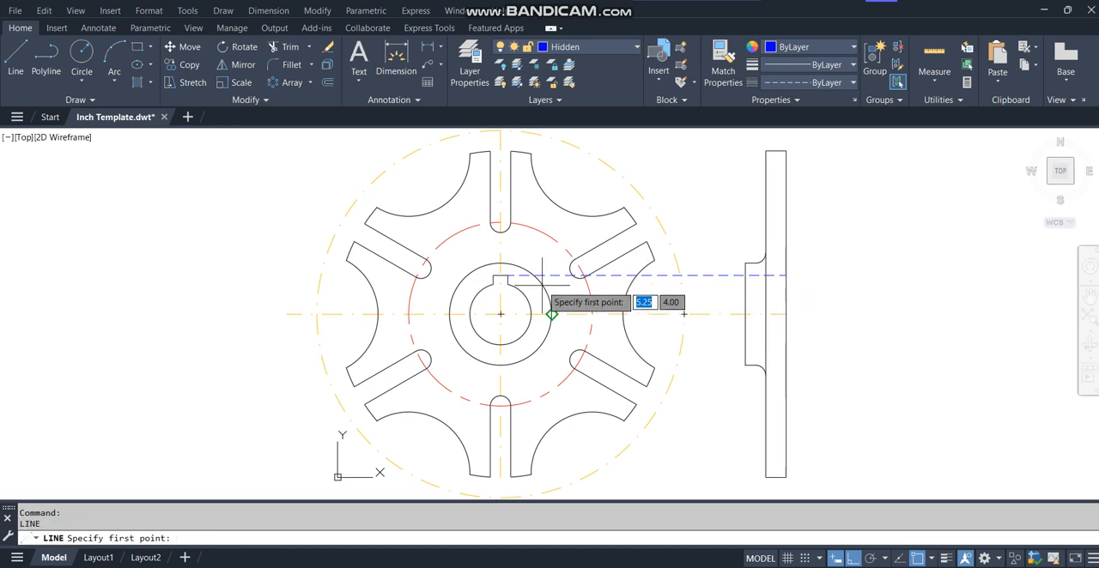
# Project two more horizontal hidden lines to the side view's far edge, from the keyway's lower right corner and the bore's bottom quadrant.
pyautogui.click(508, 284)
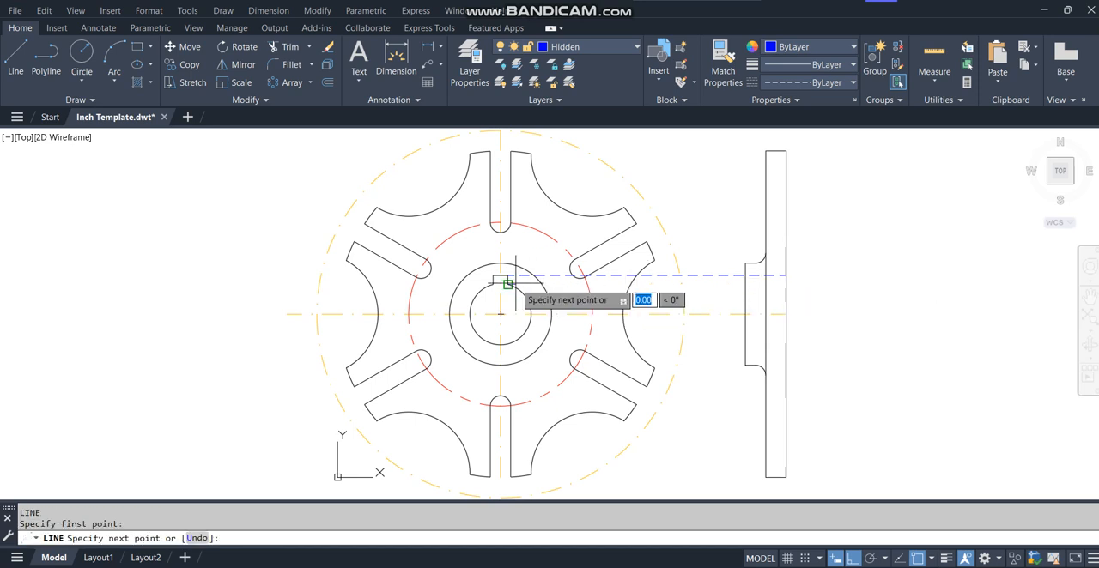
pyautogui.click(786, 284)
pyautogui.press('Return')
pyautogui.press('Return')
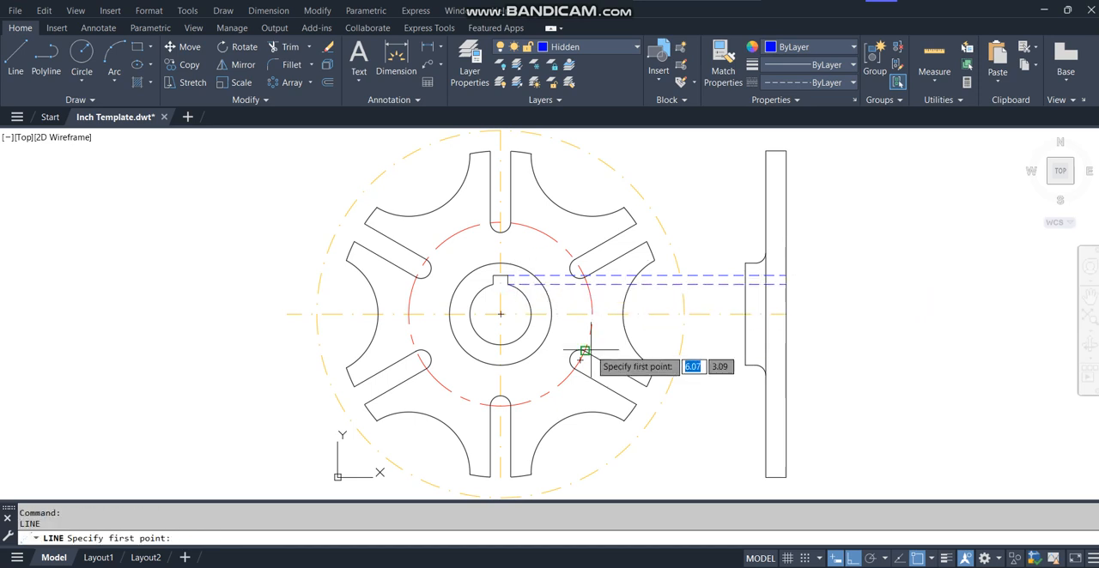
pyautogui.click(500, 343)
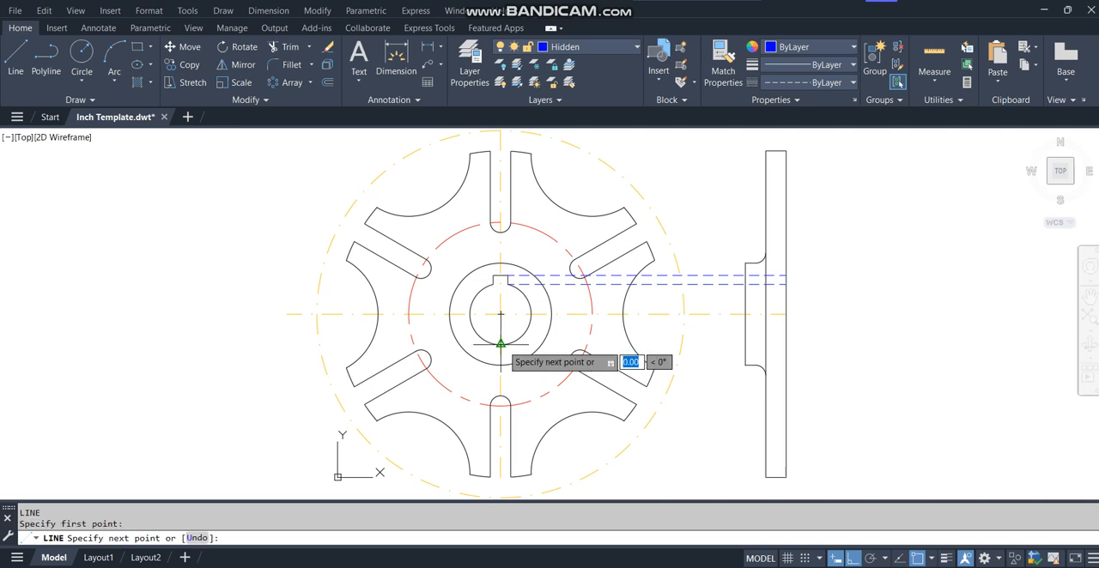
pyautogui.click(786, 344)
pyautogui.press('Return')
# Trim the three hidden projection lines between the views, using the hub's outer face in the side view as cutting edge.
pyautogui.write('tr')
pyautogui.press('Return')
pyautogui.write('t')
pyautogui.press('Return')
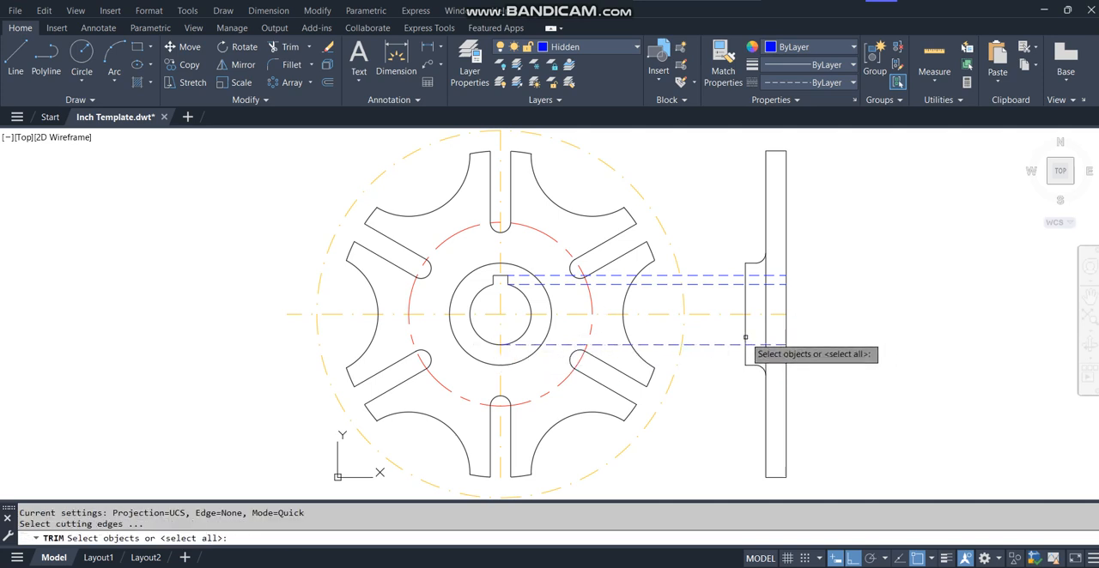
pyautogui.click(746, 340)
pyautogui.press('Return')
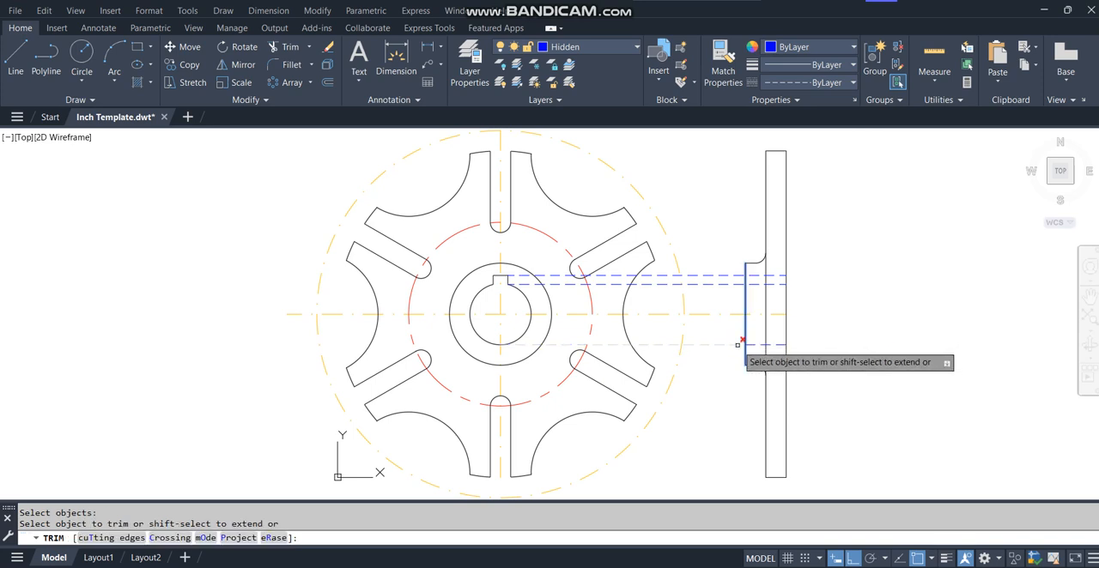
pyautogui.click(738, 344)
pyautogui.click(734, 284)
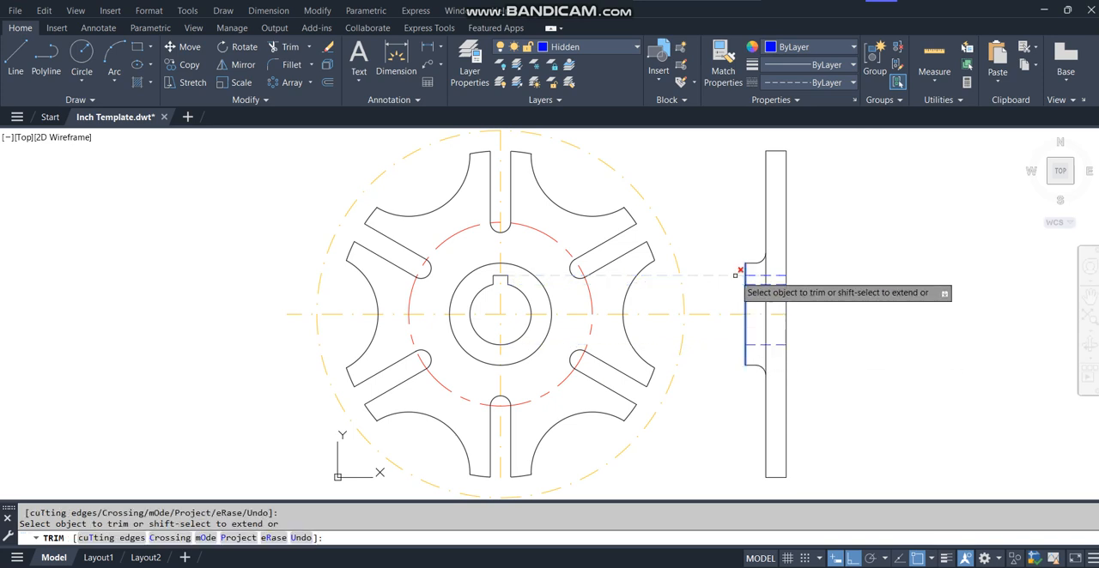
pyautogui.click(736, 276)
pyautogui.press('Return')
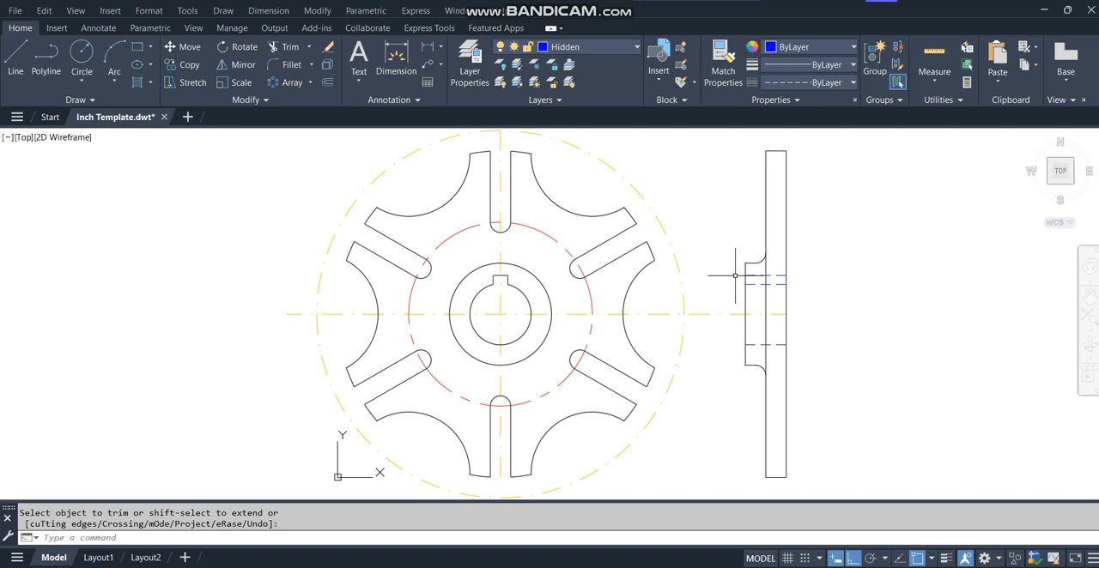
# Turn off the Construction layer.
pyautogui.click(636, 47)
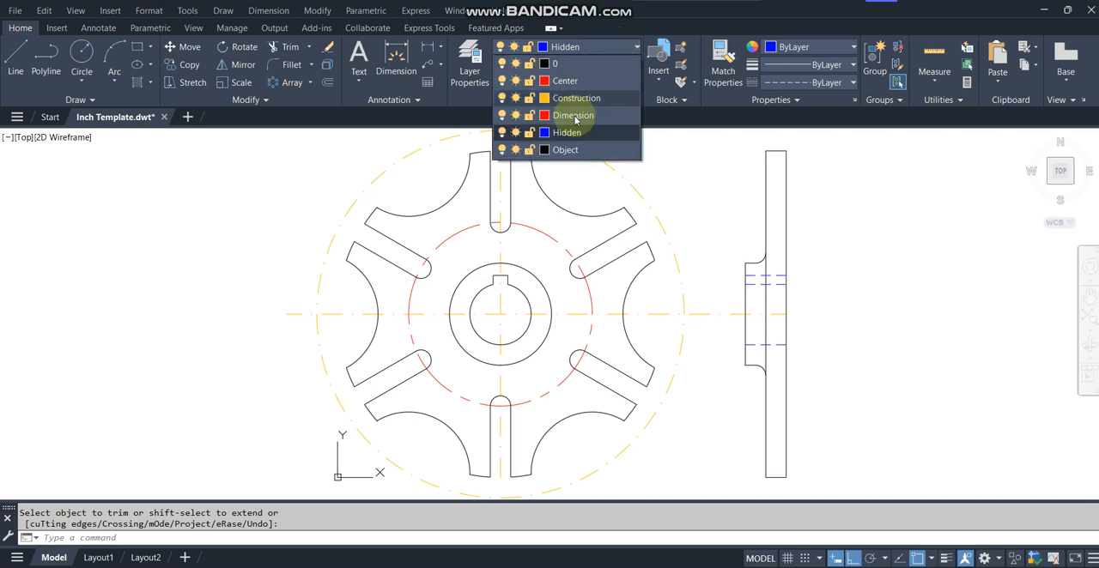
pyautogui.click(502, 98)
pyautogui.click(714, 176)
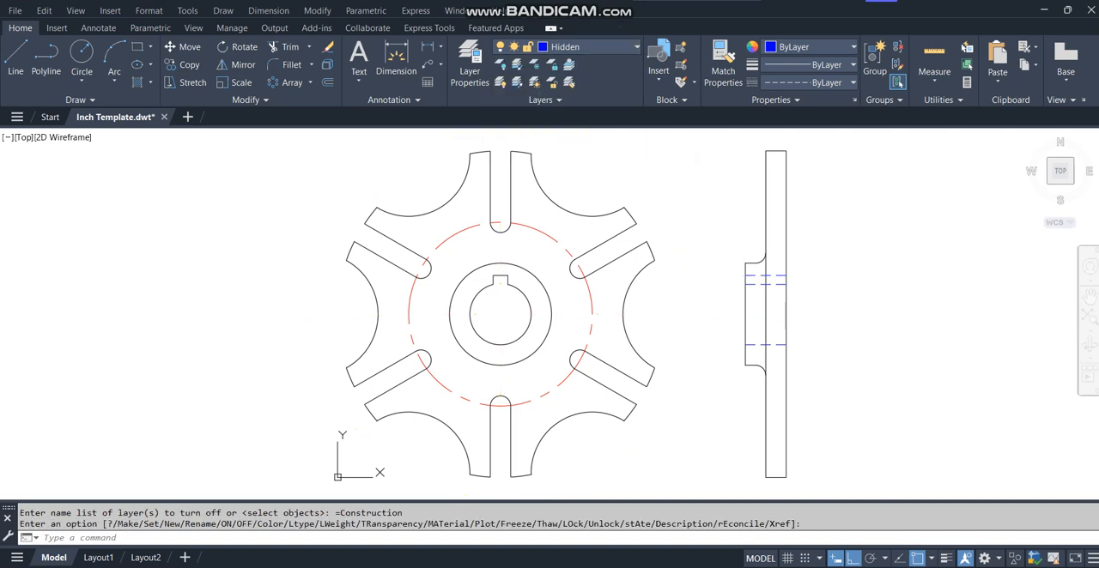
# Make Center the current layer and add a center mark to the front view using an outer rim arc.
pyautogui.click(623, 46)
pyautogui.click(550, 82)
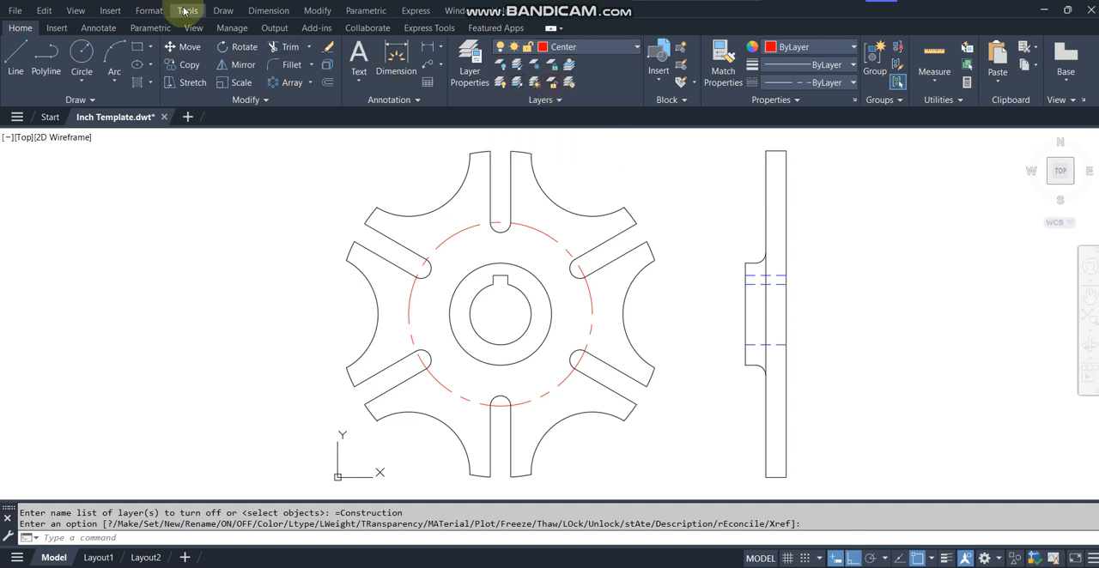
pyautogui.click(92, 32)
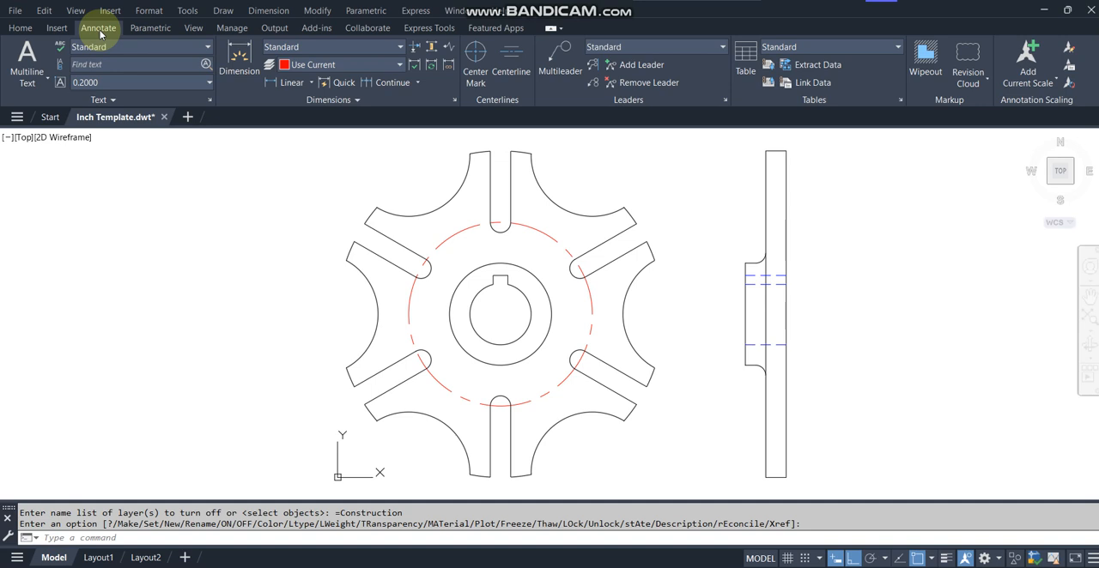
pyautogui.click(483, 50)
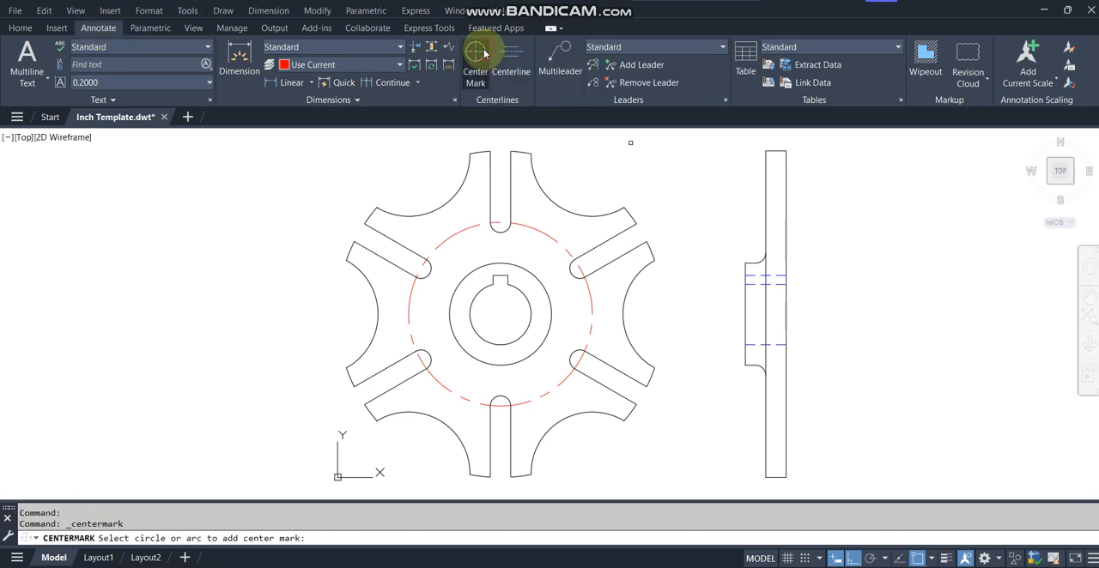
pyautogui.click(466, 152)
pyautogui.press('Return')
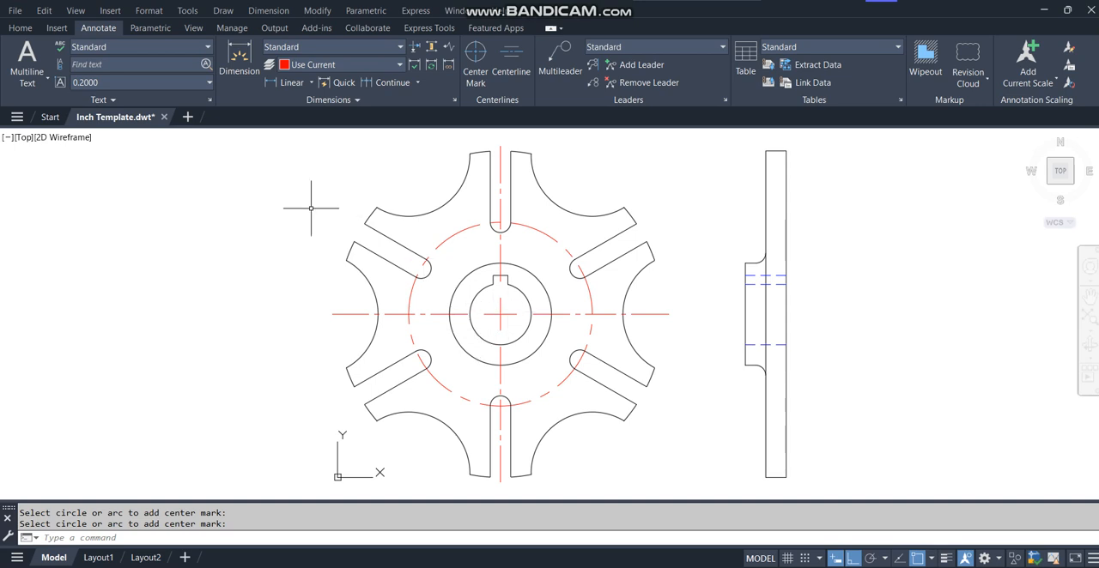
# Start a line at the center of the front view's bore on the Center layer.
pyautogui.click(19, 27)
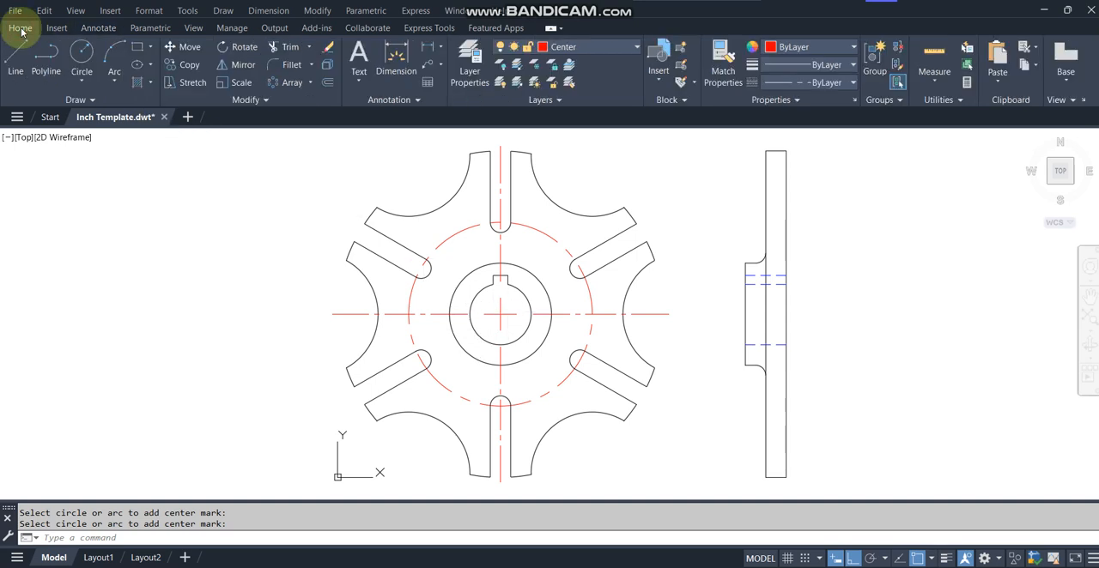
pyautogui.click(14, 52)
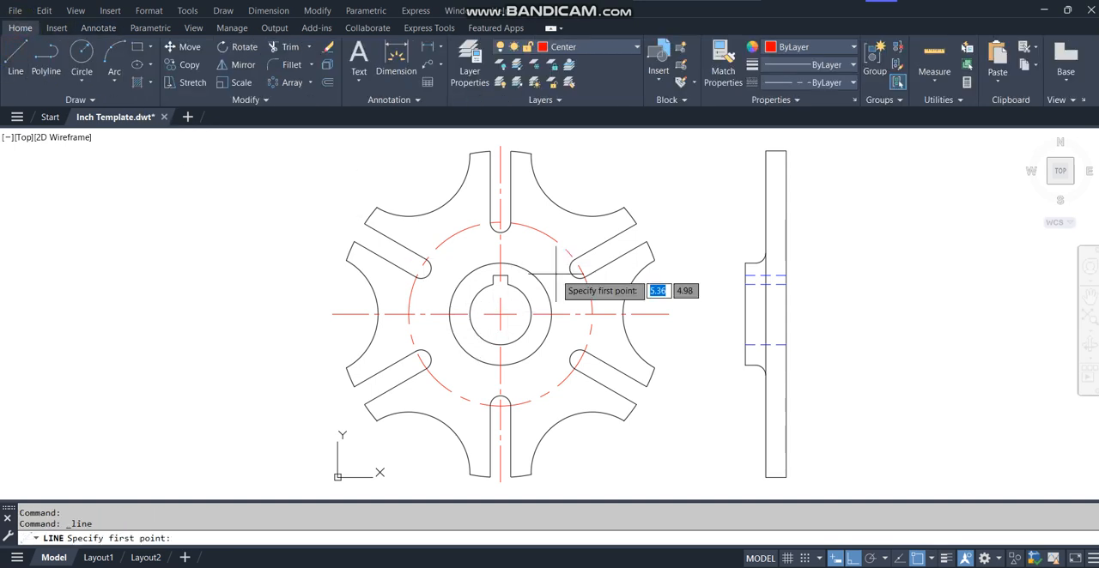
pyautogui.click(501, 315)
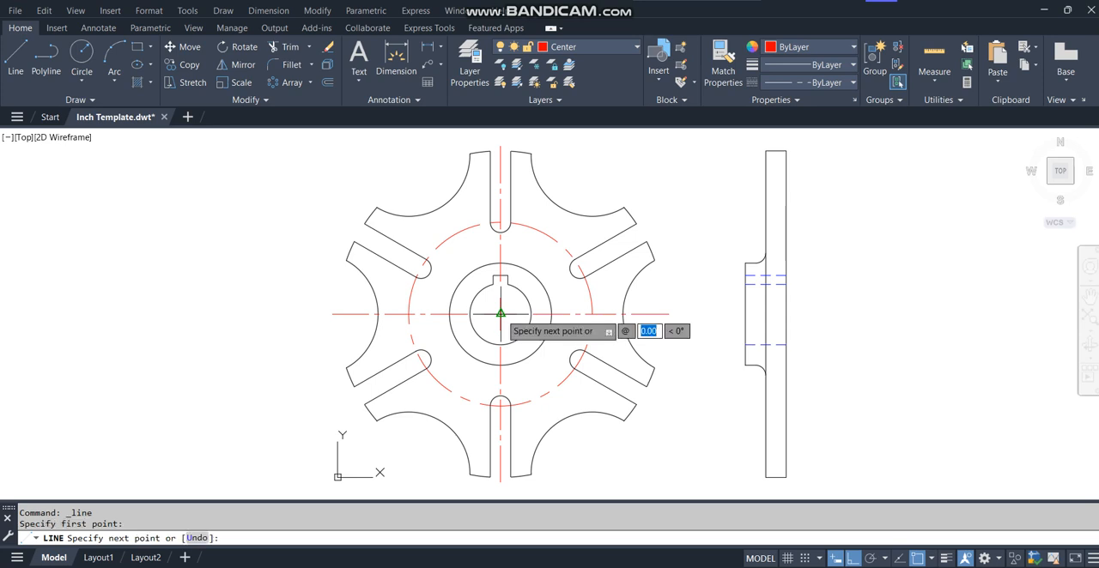
pyautogui.write('5')
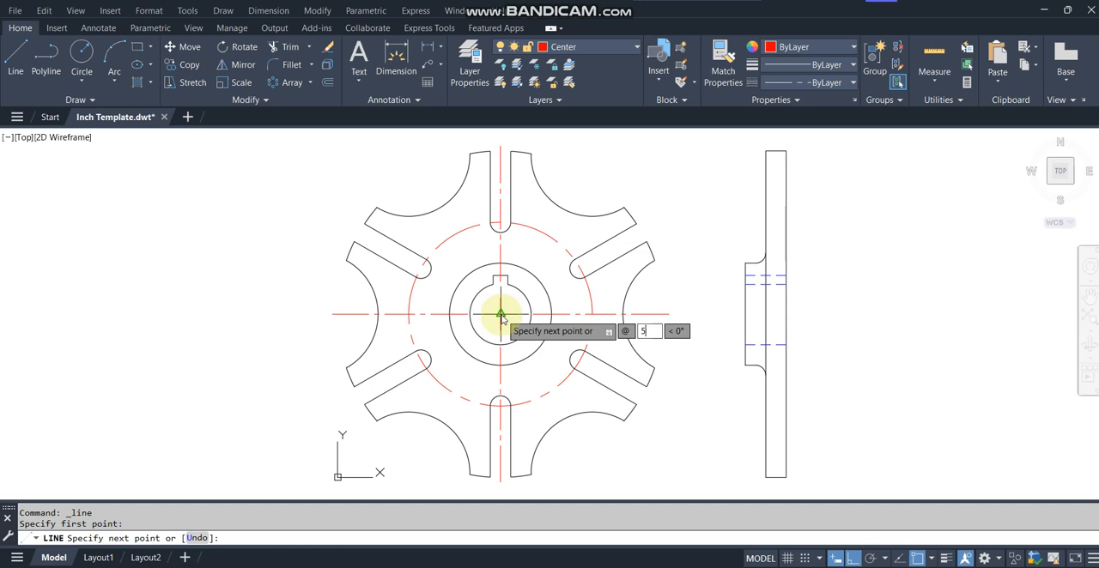
pyautogui.press('Tab')
pyautogui.write('30')
pyautogui.press('Return')
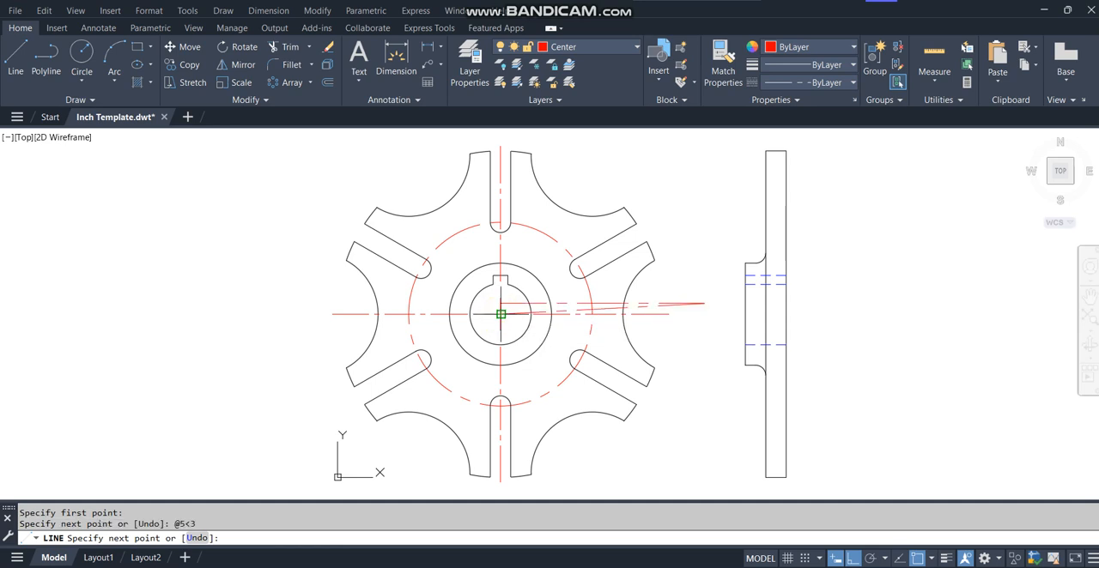
pyautogui.write('u')
pyautogui.press('Return')
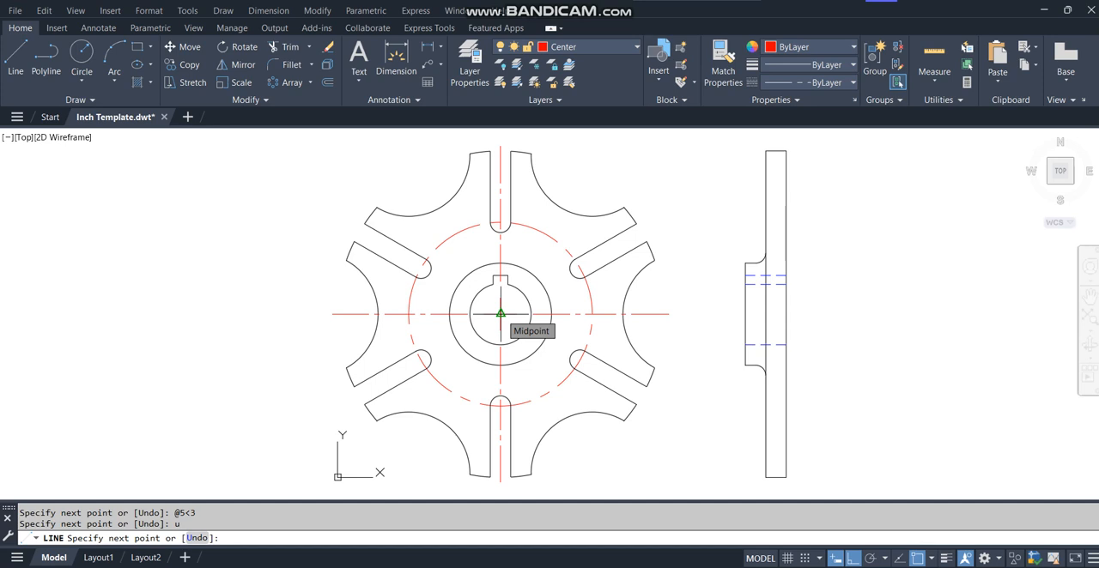
# Draw the center line from the bore center through the upper right slot, 4.5 in long at 30°.
pyautogui.write('@4.5')
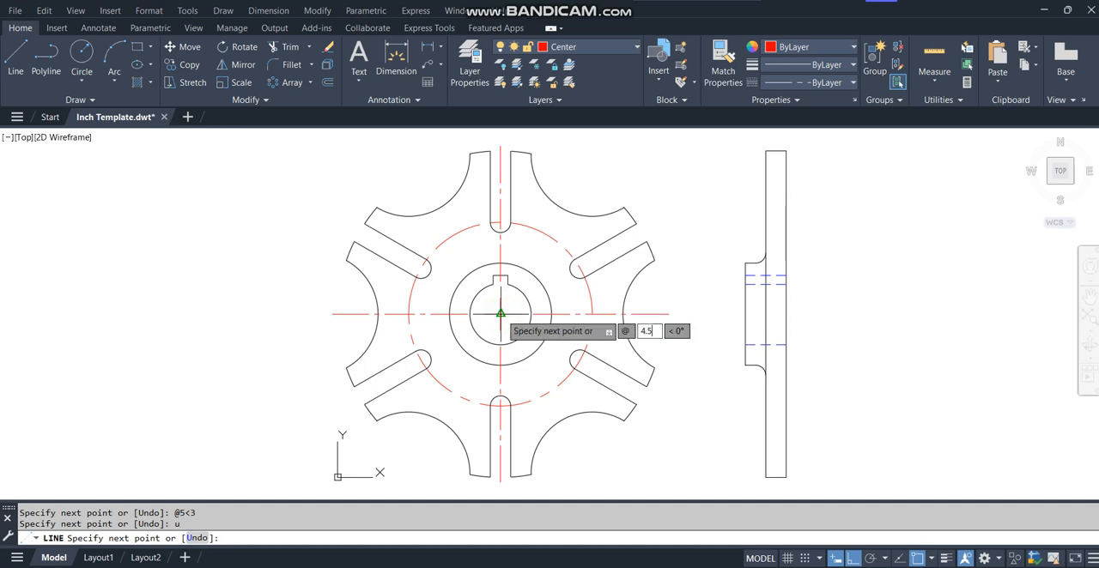
pyautogui.press('Tab')
pyautogui.write('30')
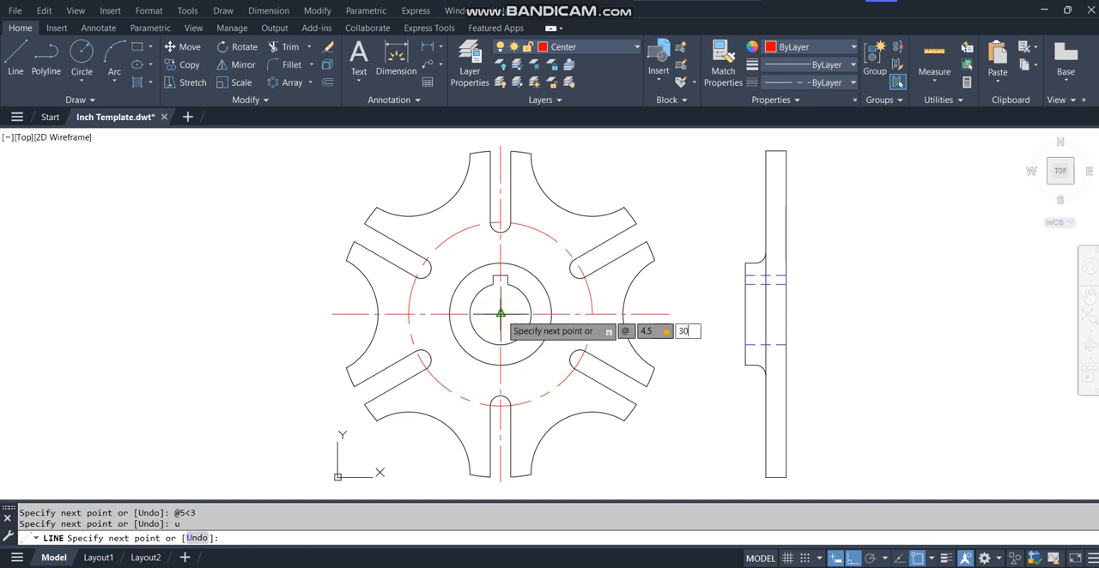
pyautogui.press('Return')
pyautogui.press('Return')
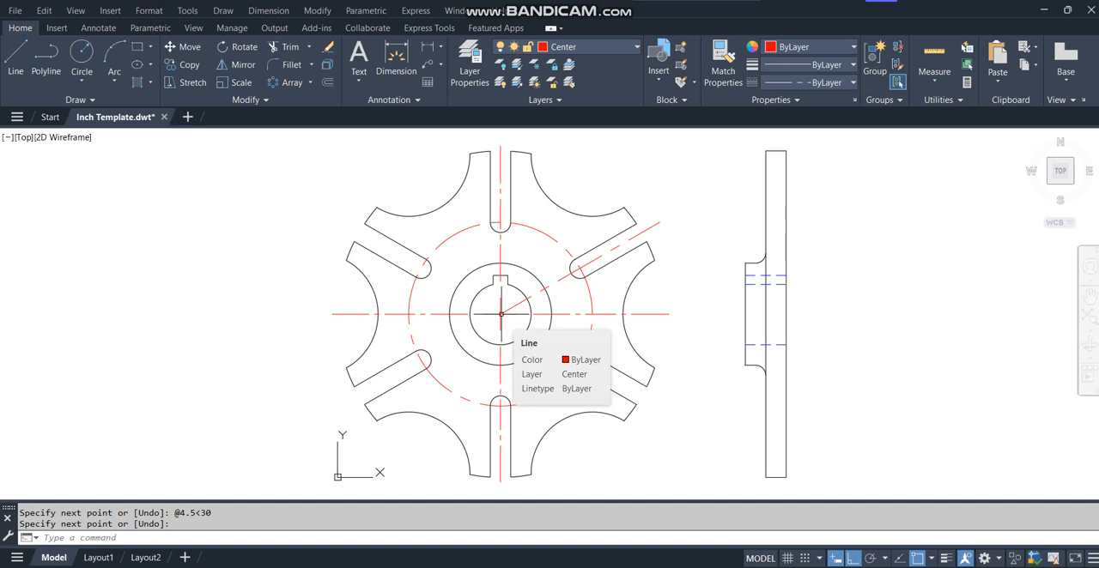
pyautogui.click(560, 278)
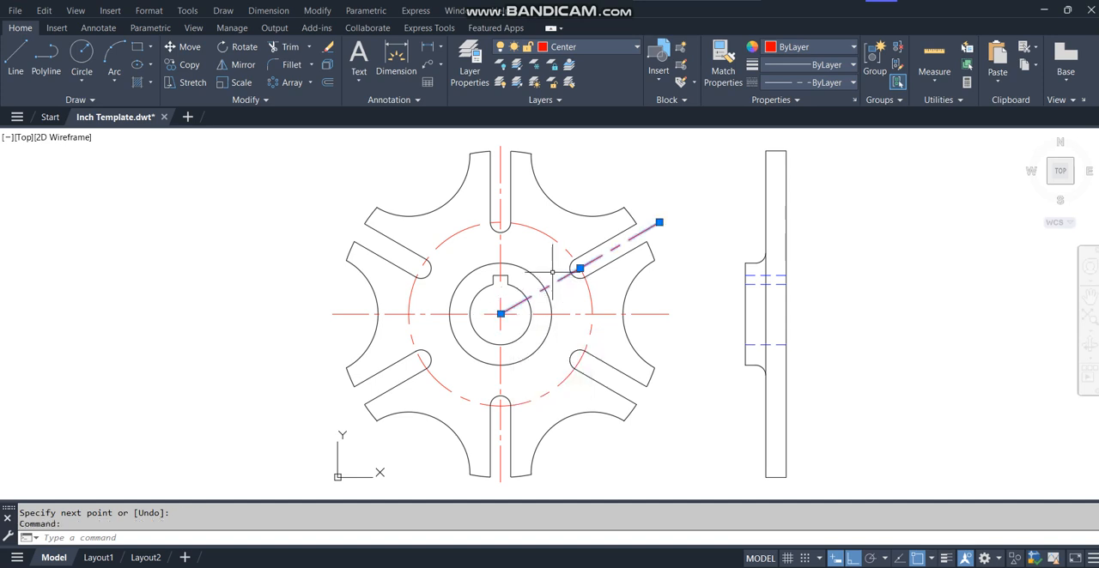
pyautogui.press('Escape')
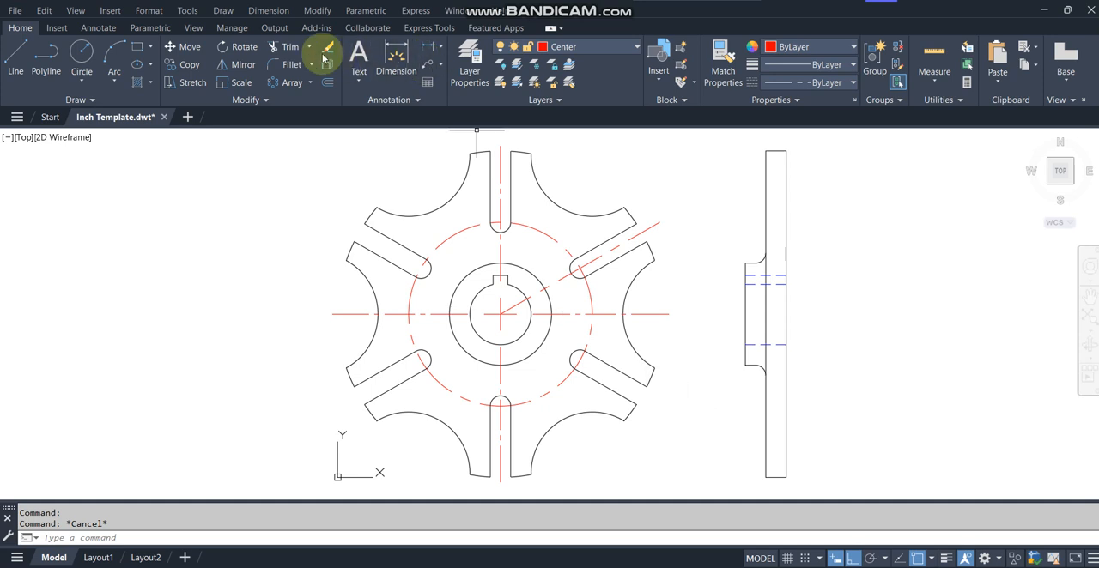
# Mirror the 30° center line across the front view's horizontal center line, keeping the original.
pyautogui.click(243, 67)
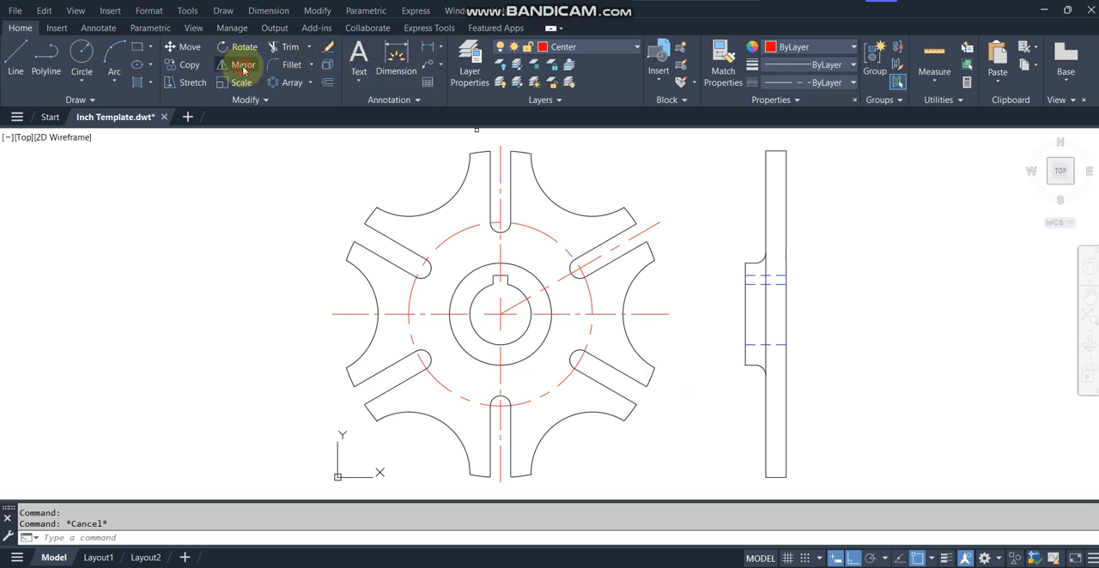
pyautogui.click(560, 281)
pyautogui.press('Return')
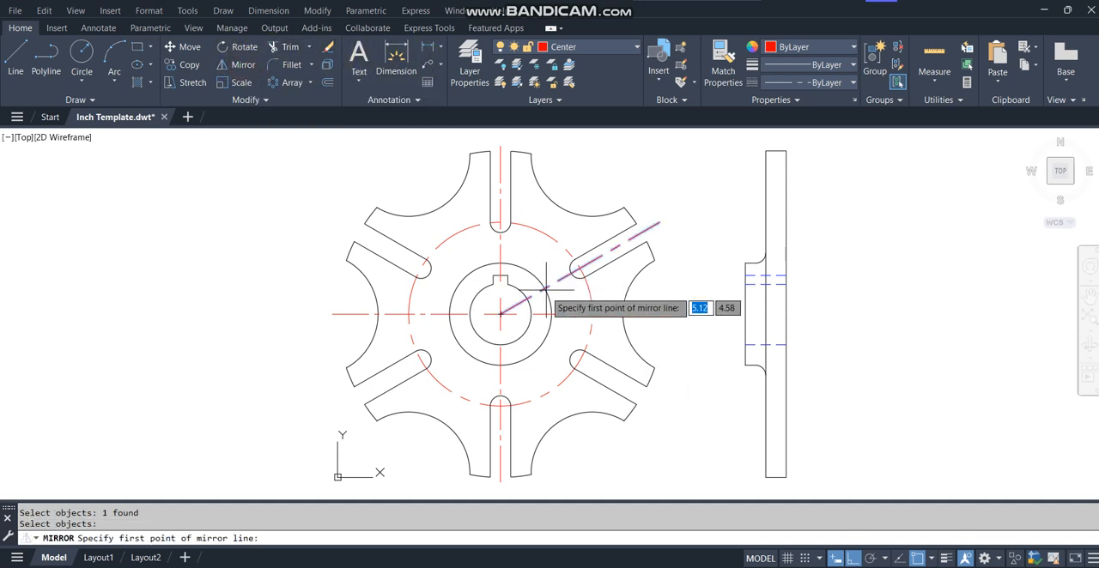
pyautogui.click(501, 313)
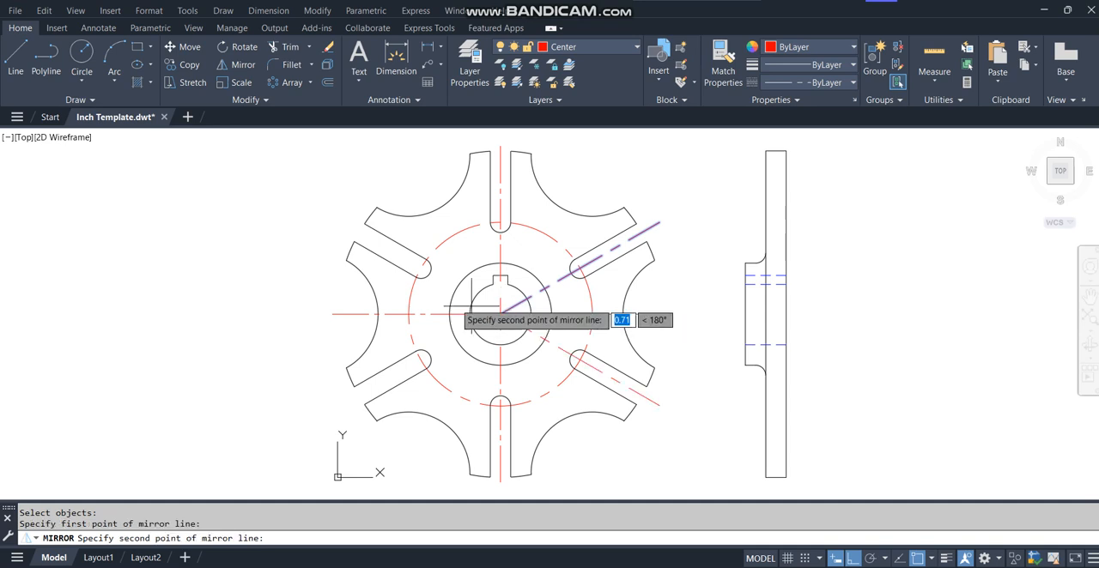
pyautogui.click(335, 315)
pyautogui.press('Return')
pyautogui.press('Return')
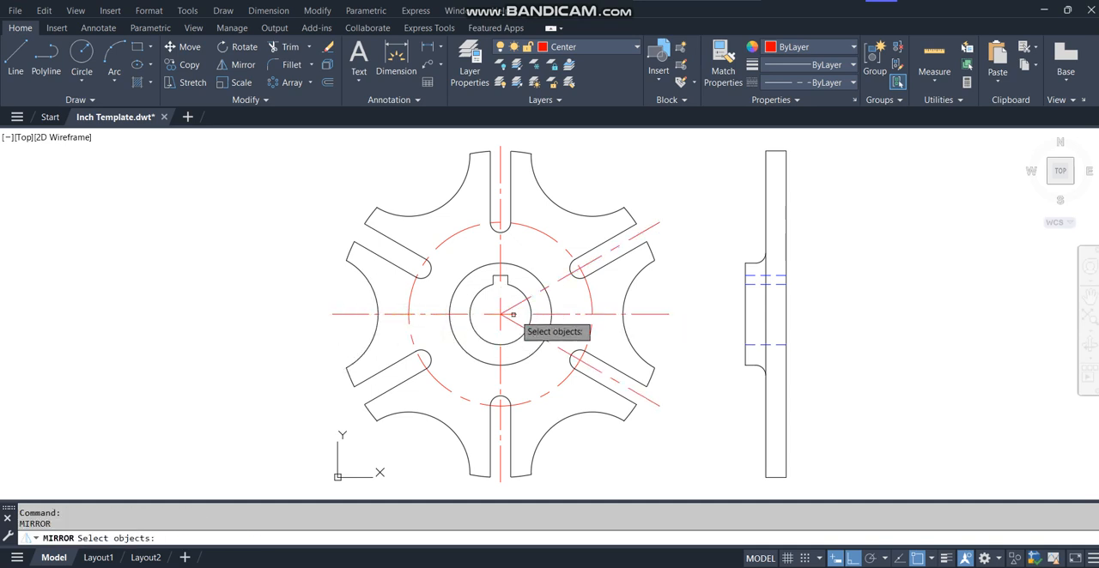
# Start another mirror operation and select the 30° center line through the upper right slot.
pyautogui.click(557, 279)
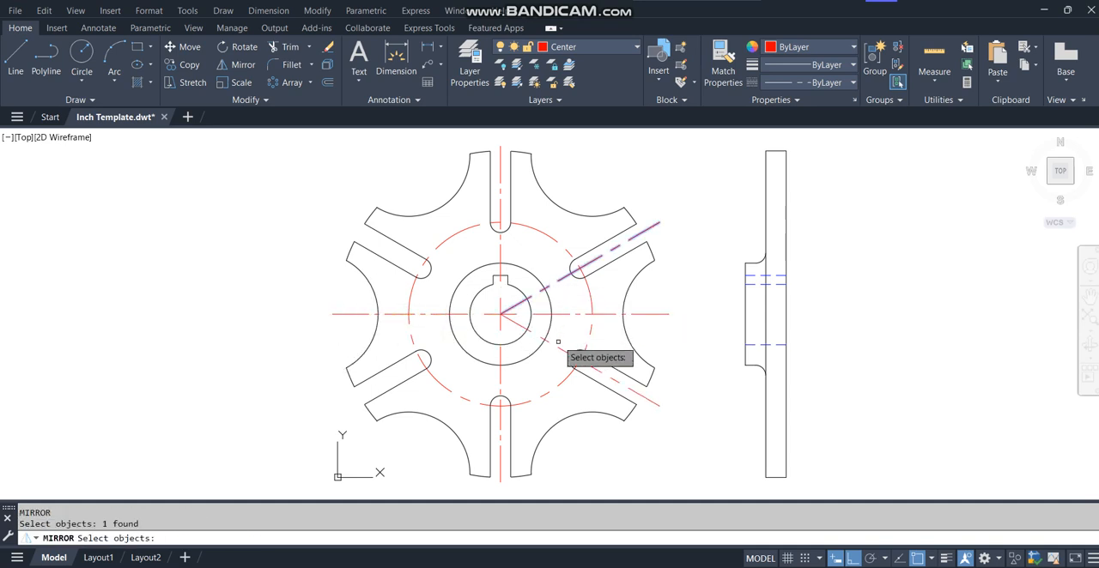